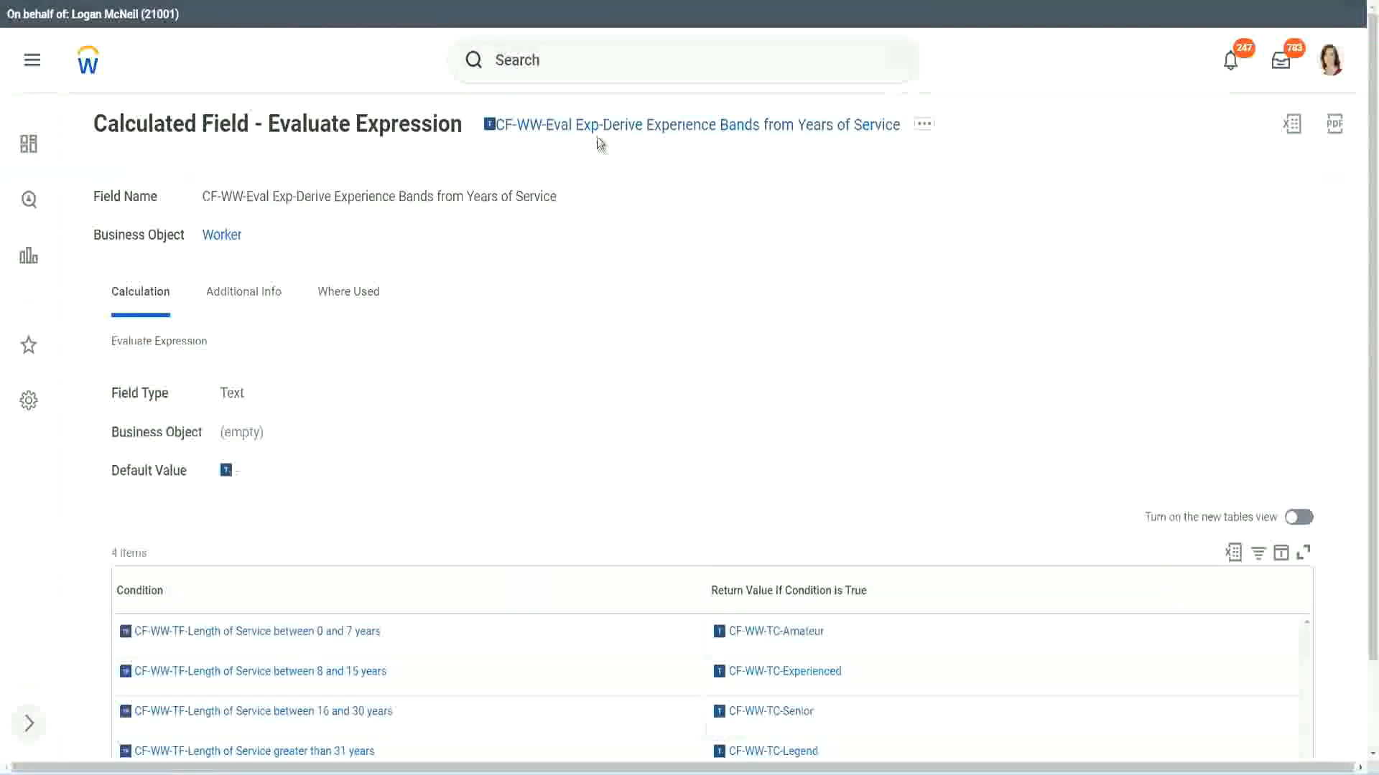
Search for "create calc field" and open the Create Calculated Field task
{"action": "right_click", "coordinate": [599, 130]}
{"action": "left_click", "coordinate": [649, 215]}
{"action": "left_click", "coordinate": [553, 68]}
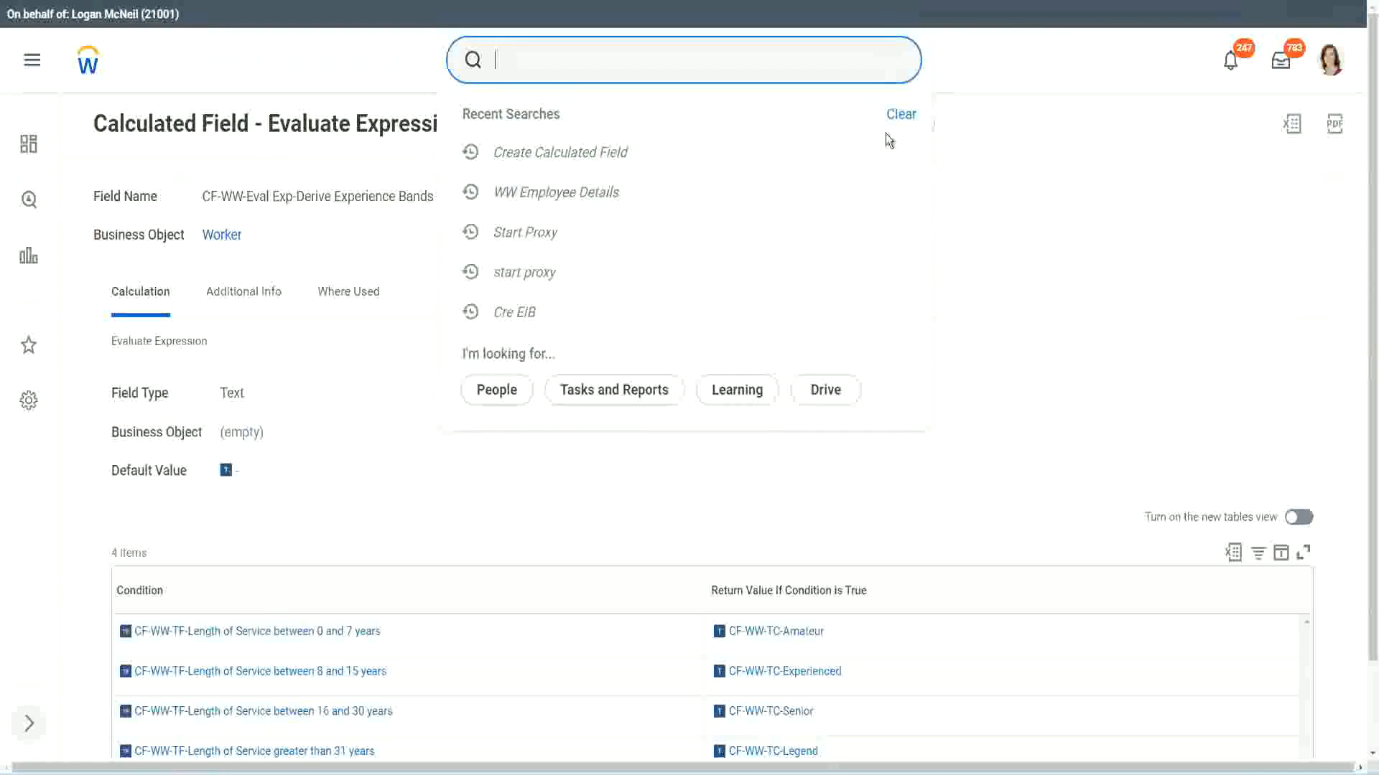
{"action": "left_click", "coordinate": [944, 152]}
{"action": "left_click", "coordinate": [545, 53]}
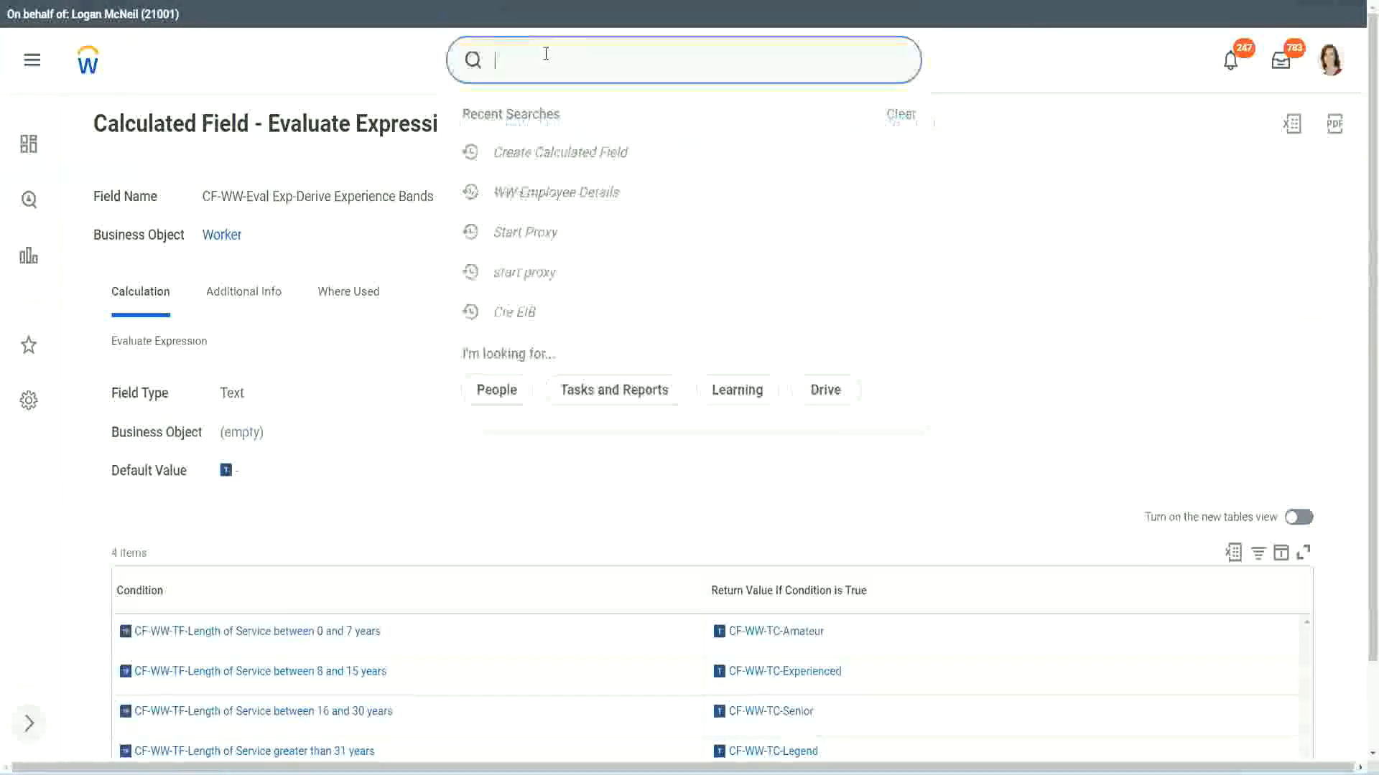
{"action": "type", "text": "create calc"}
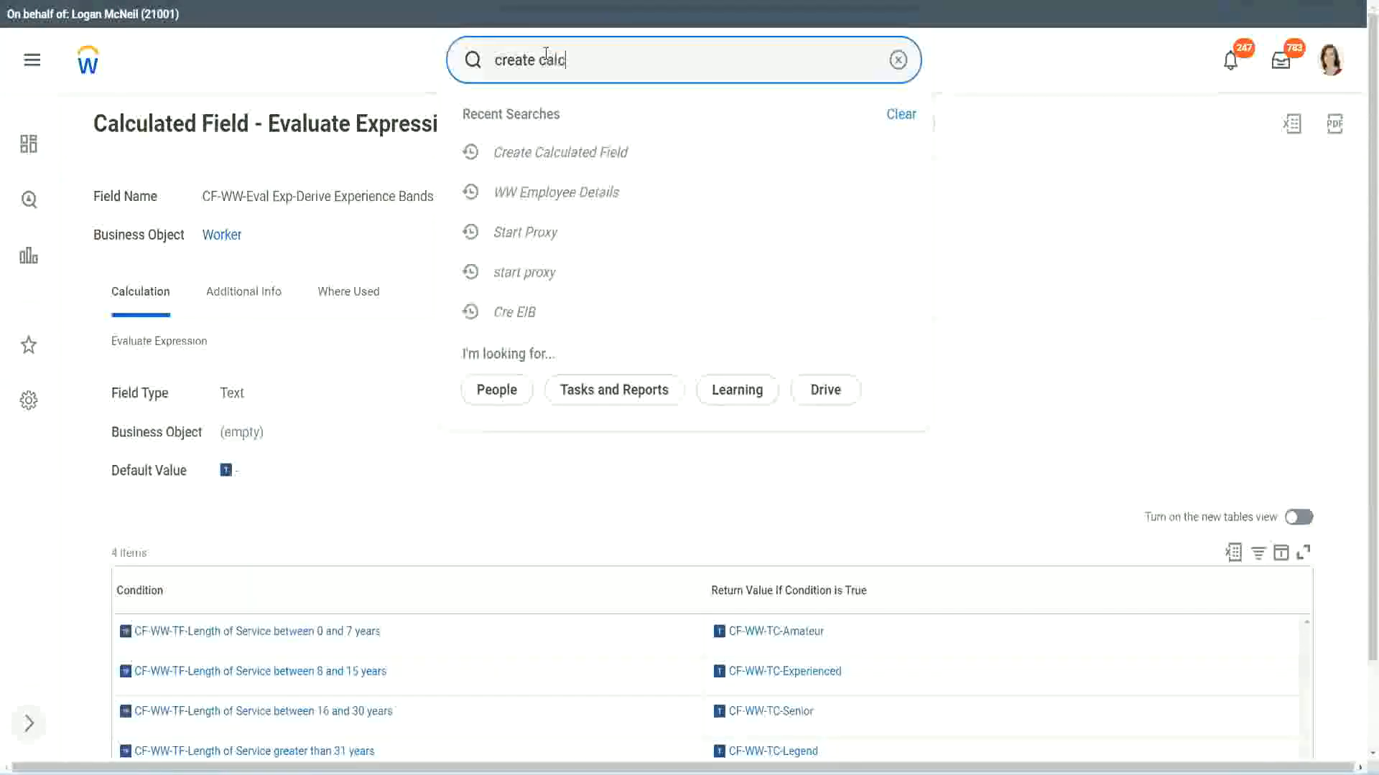
{"action": "type", "text": " field"}
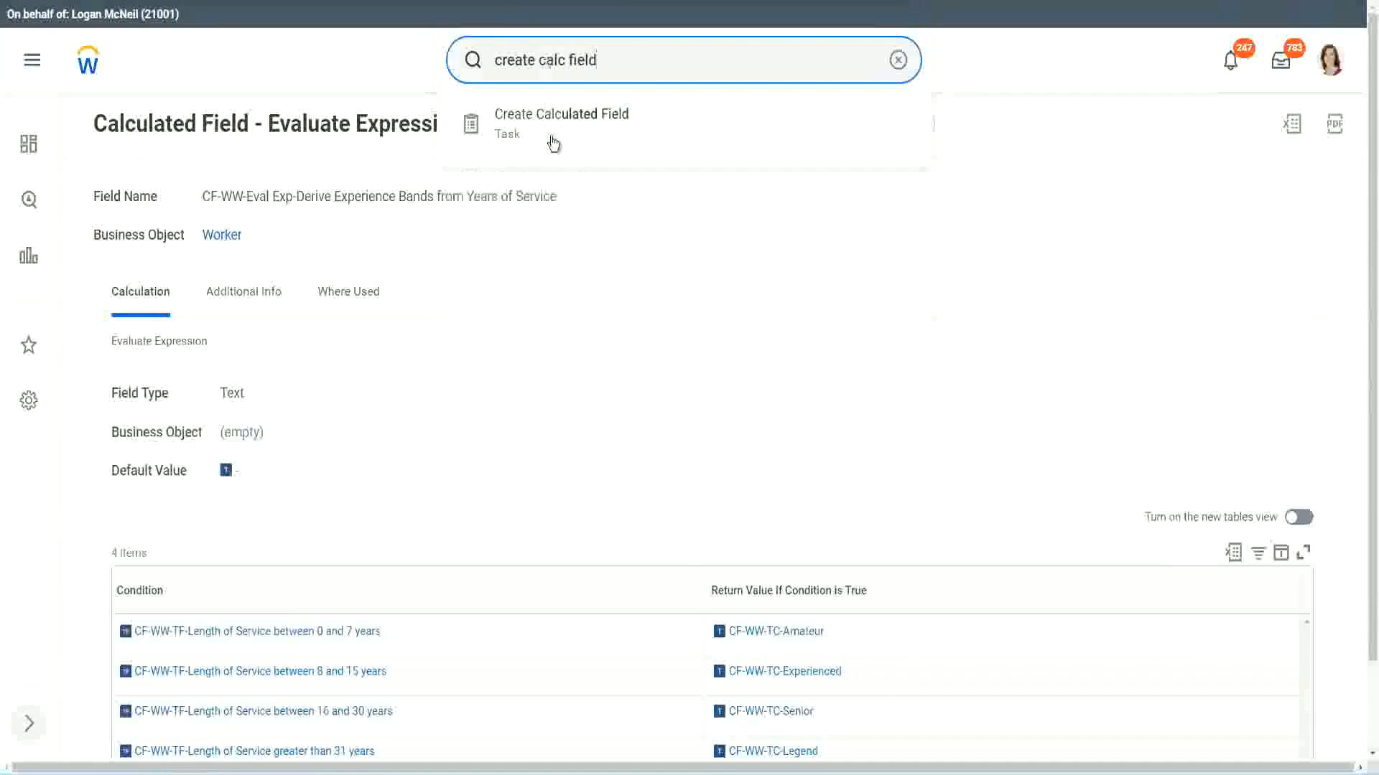
{"action": "left_click", "coordinate": [572, 132]}
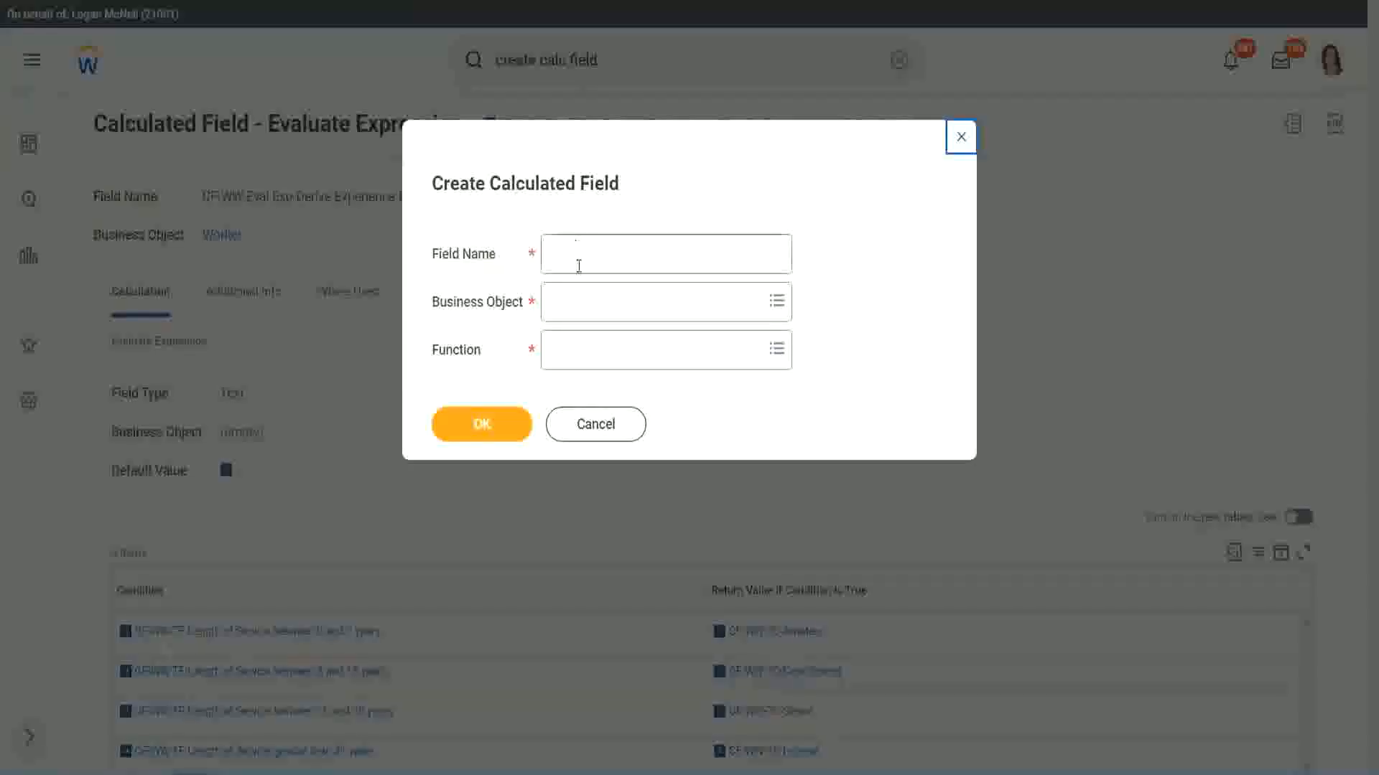
Name the new calculated field "CF-WW-LRB-Identify Experience Bands from years of Service"
{"action": "left_click", "coordinate": [580, 256]}
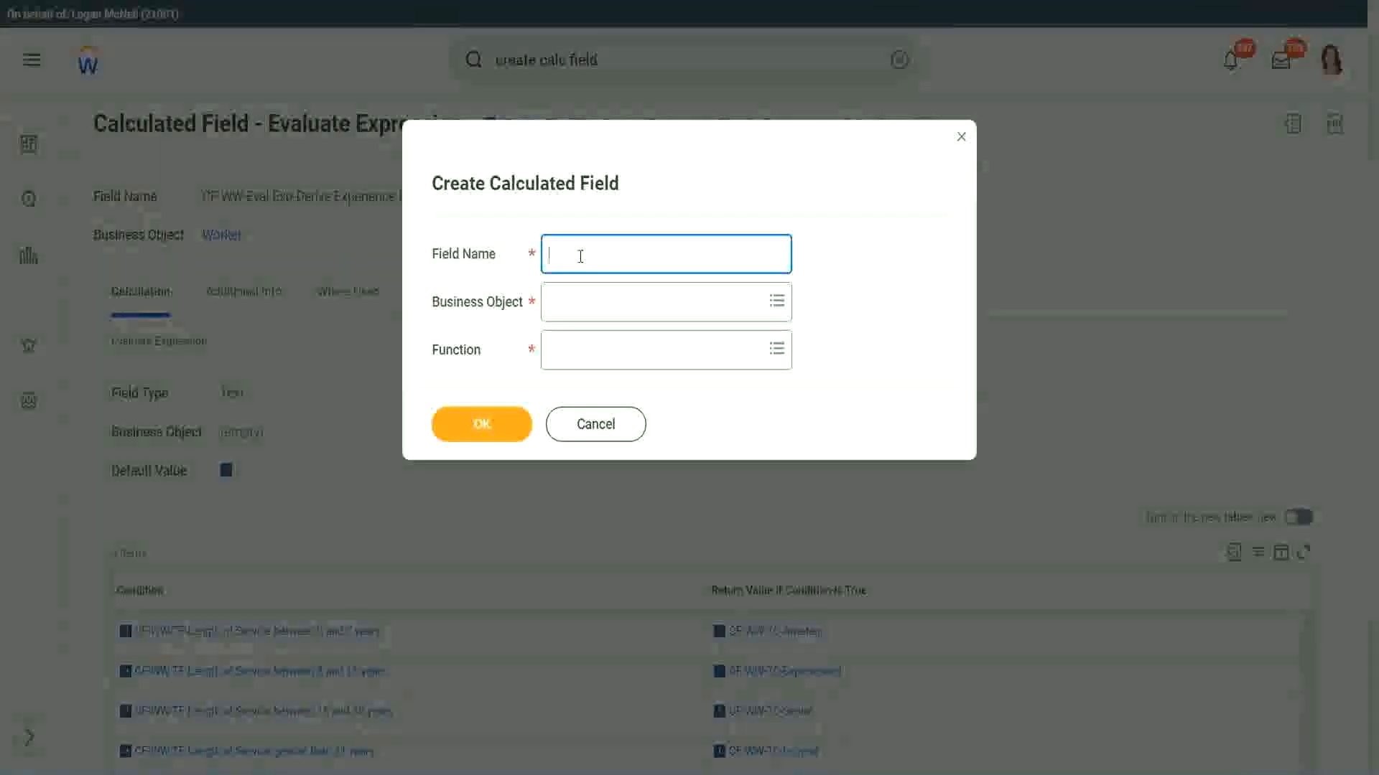
{"action": "type", "text": "CF"}
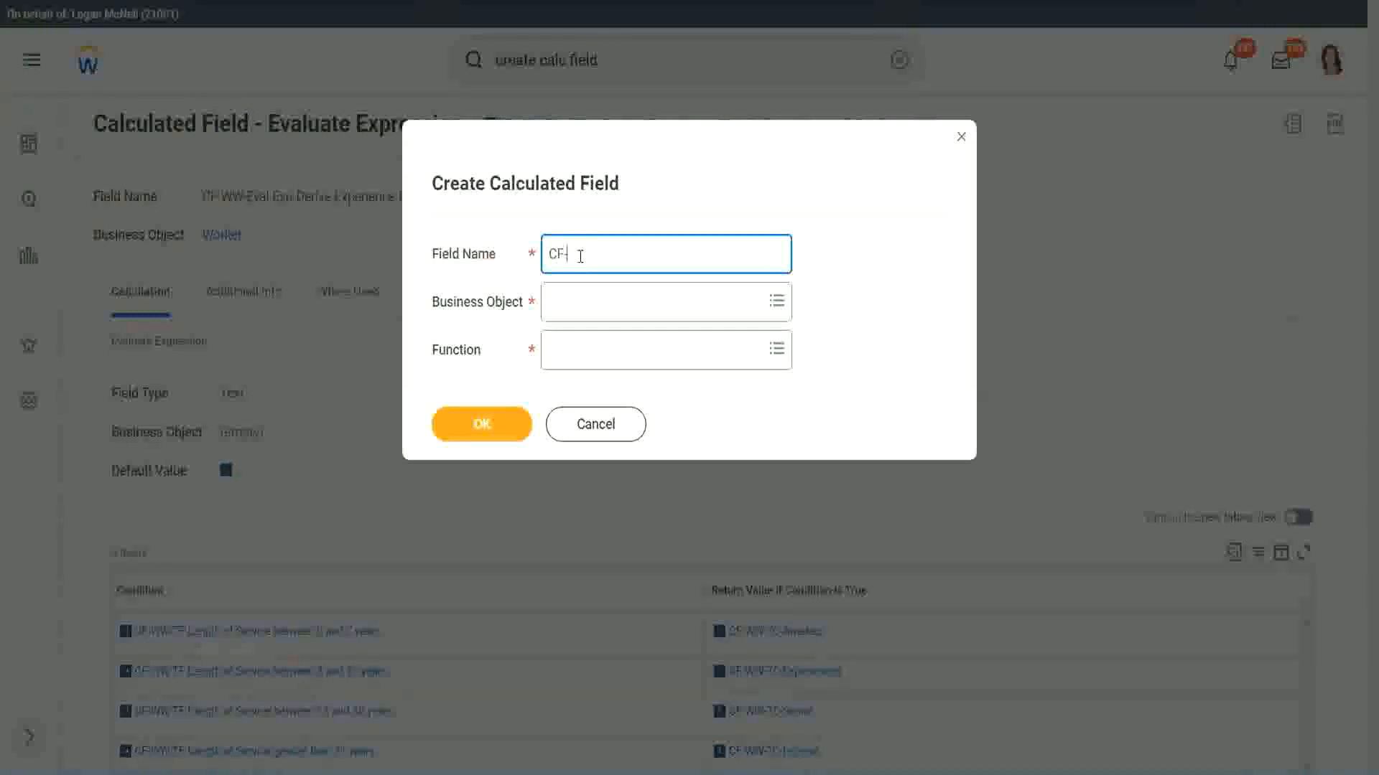
{"action": "type", "text": "-"}
{"action": "type", "text": "WW-I"}
{"action": "type", "text": "RB"}
{"action": "type", "text": "-"}
{"action": "type", "text": "Ident"}
{"action": "type", "text": "ify Exe"}
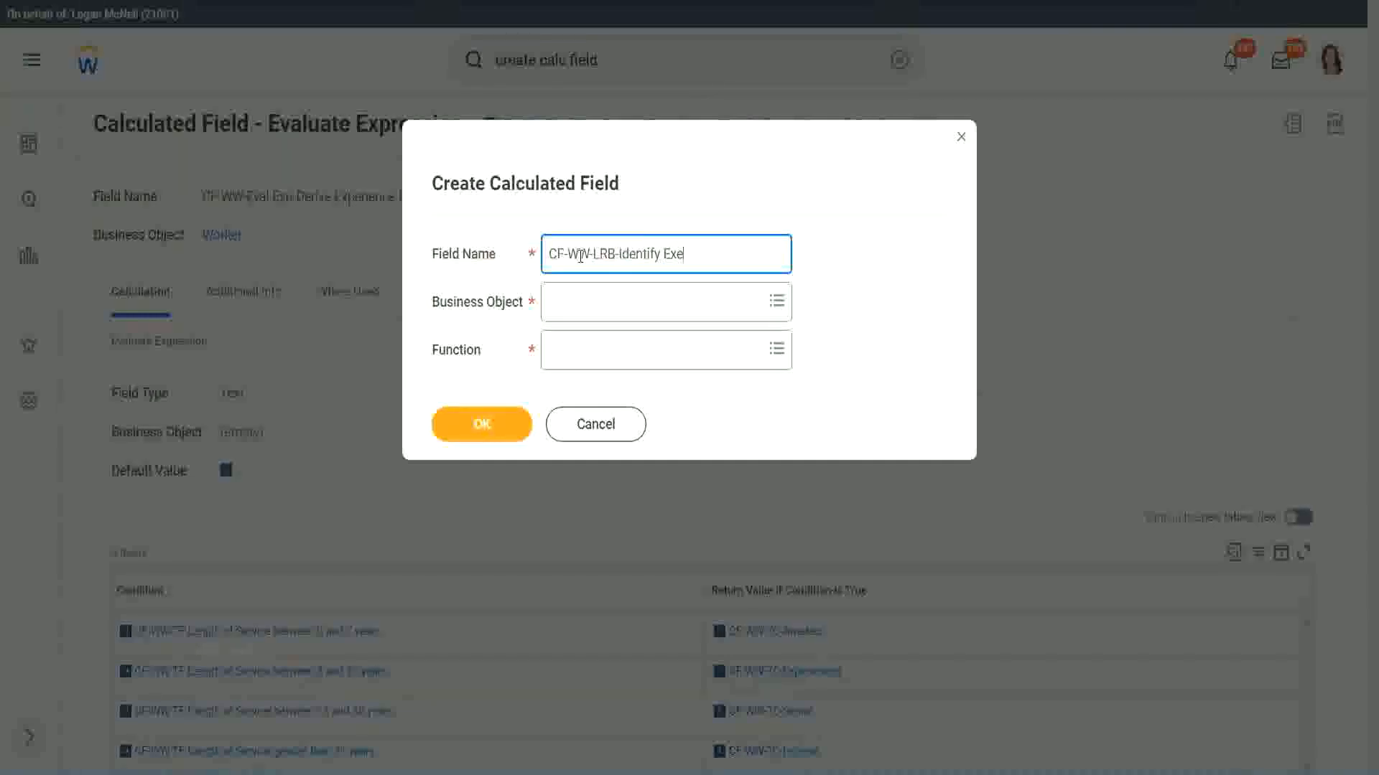
{"action": "key", "text": "BackSpace"}
{"action": "type", "text": "perience Bands from ye"}
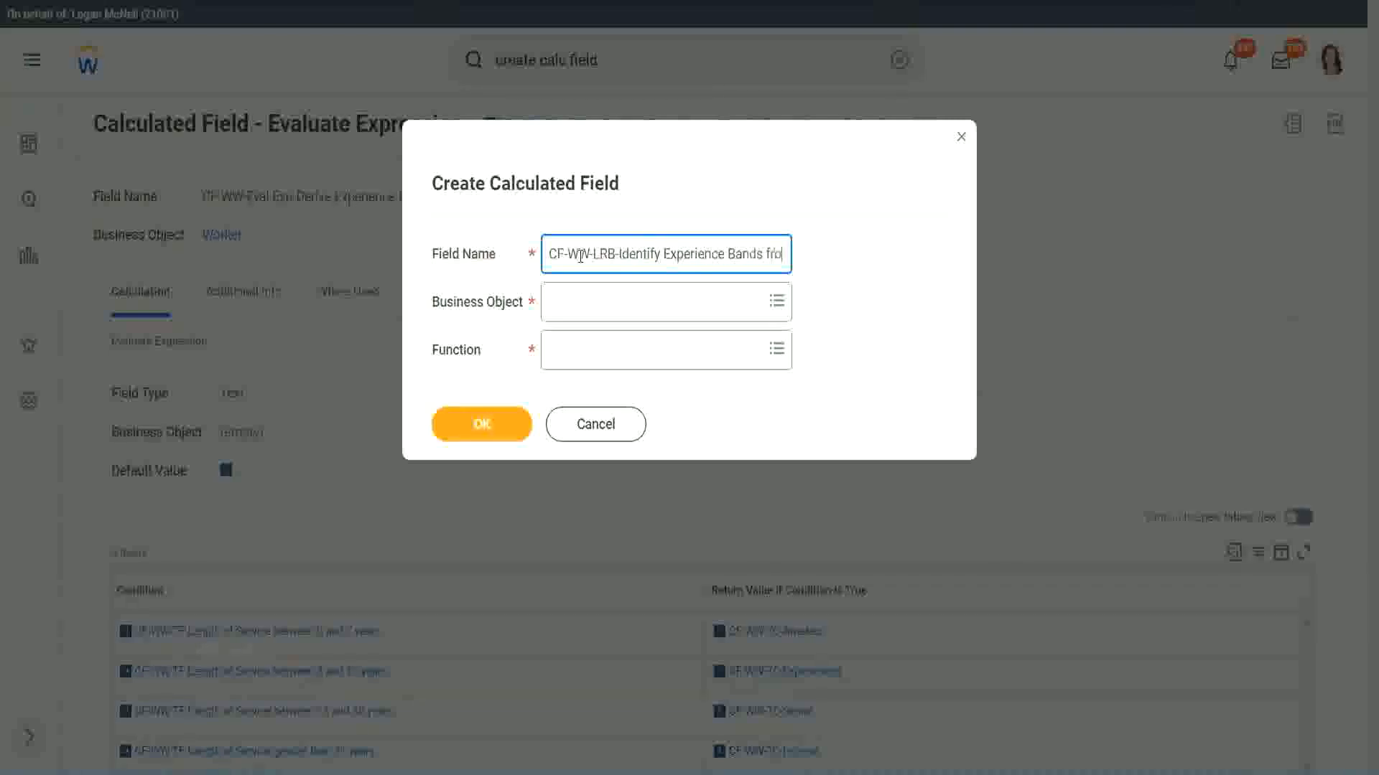
{"action": "type", "text": "ars of Service"}
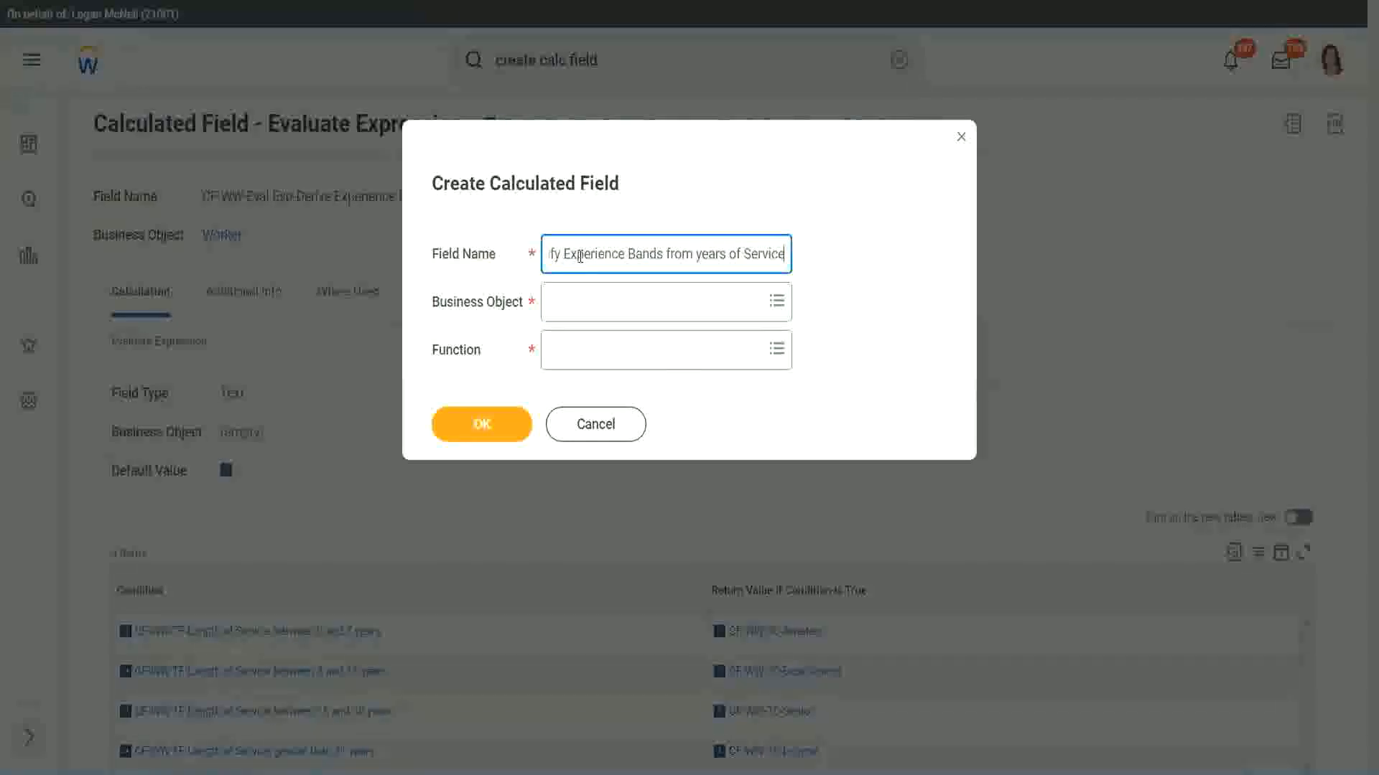
Set the business object to Worker and the function to Lookup Range Band, and continue to the field's calculation definition
{"action": "key", "text": "Tab"}
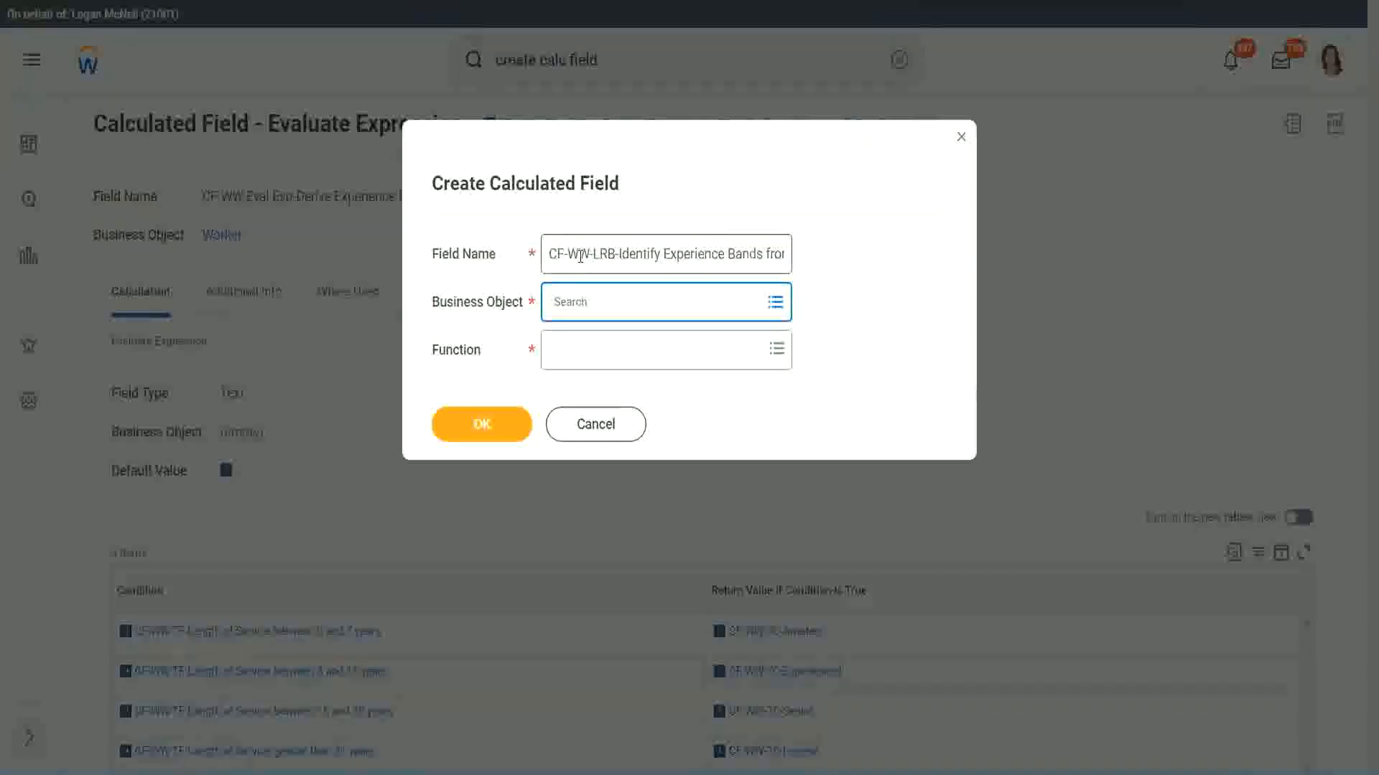
{"action": "type", "text": "worker"}
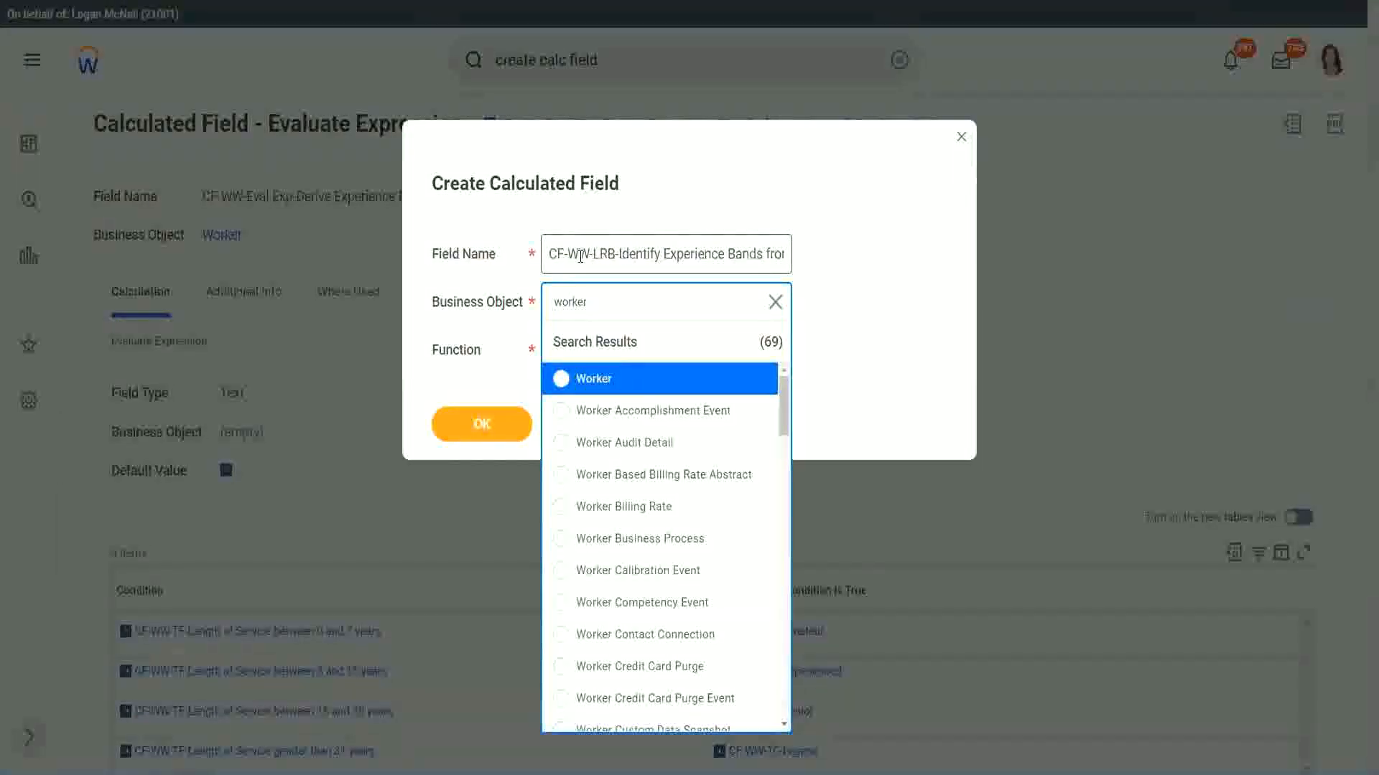
{"action": "key", "text": "Return"}
{"action": "key", "text": "Tab"}
{"action": "type", "text": "lrb"}
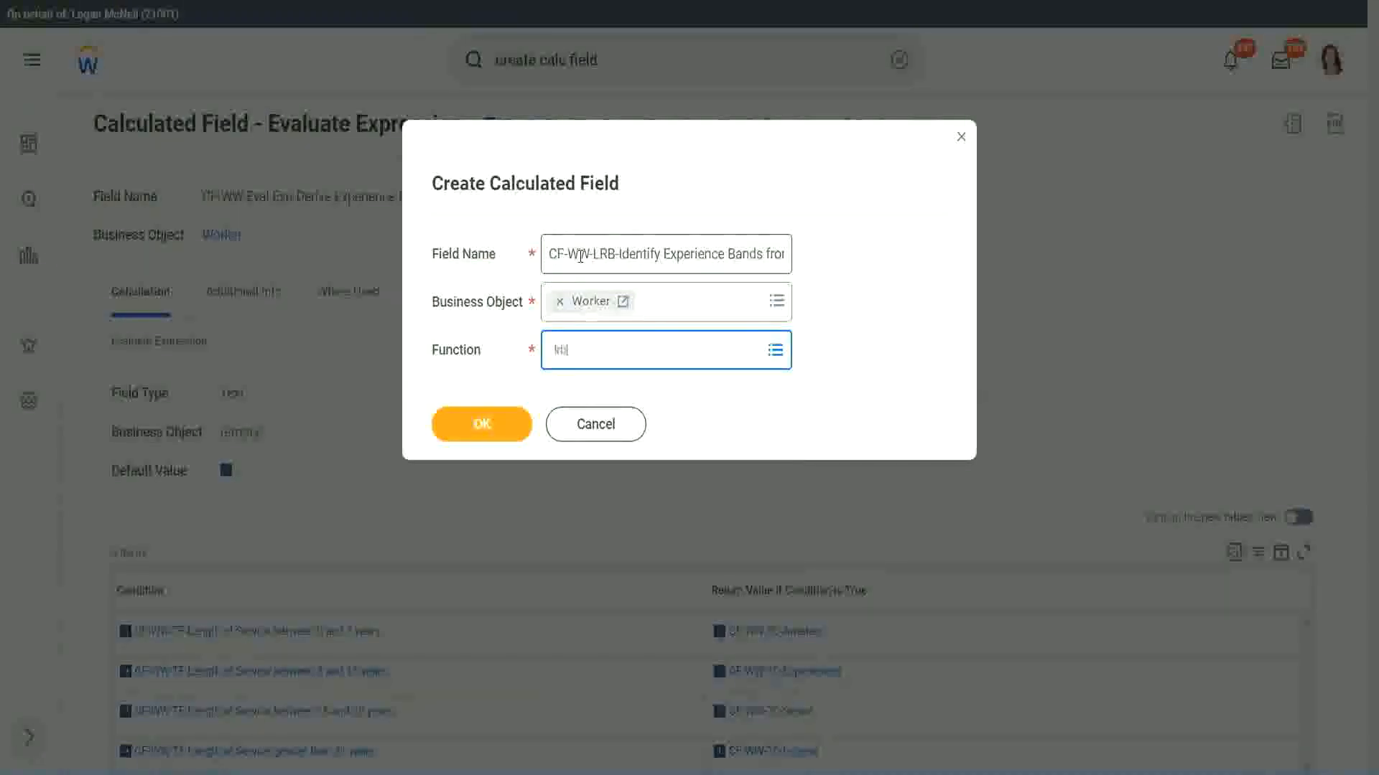
{"action": "key", "text": "Return"}
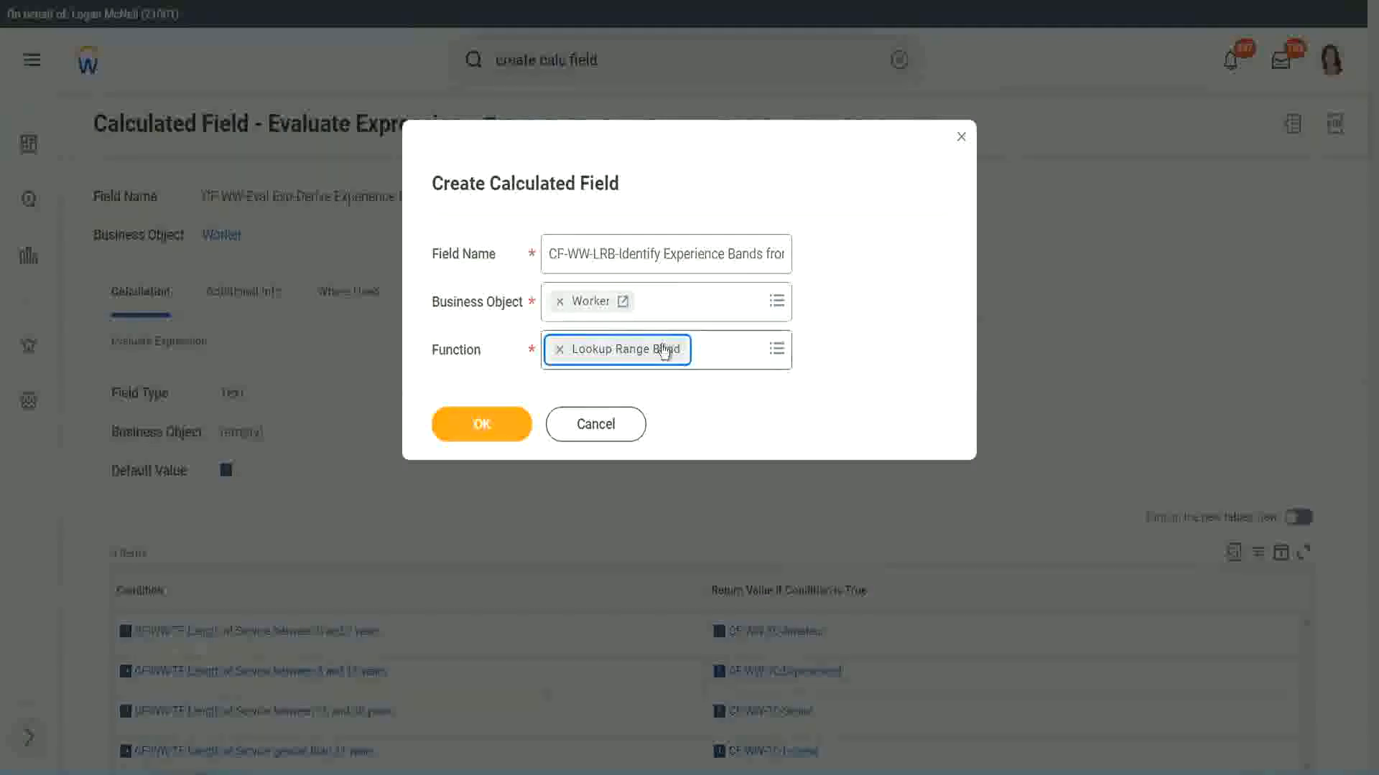
{"action": "left_click", "coordinate": [493, 426]}
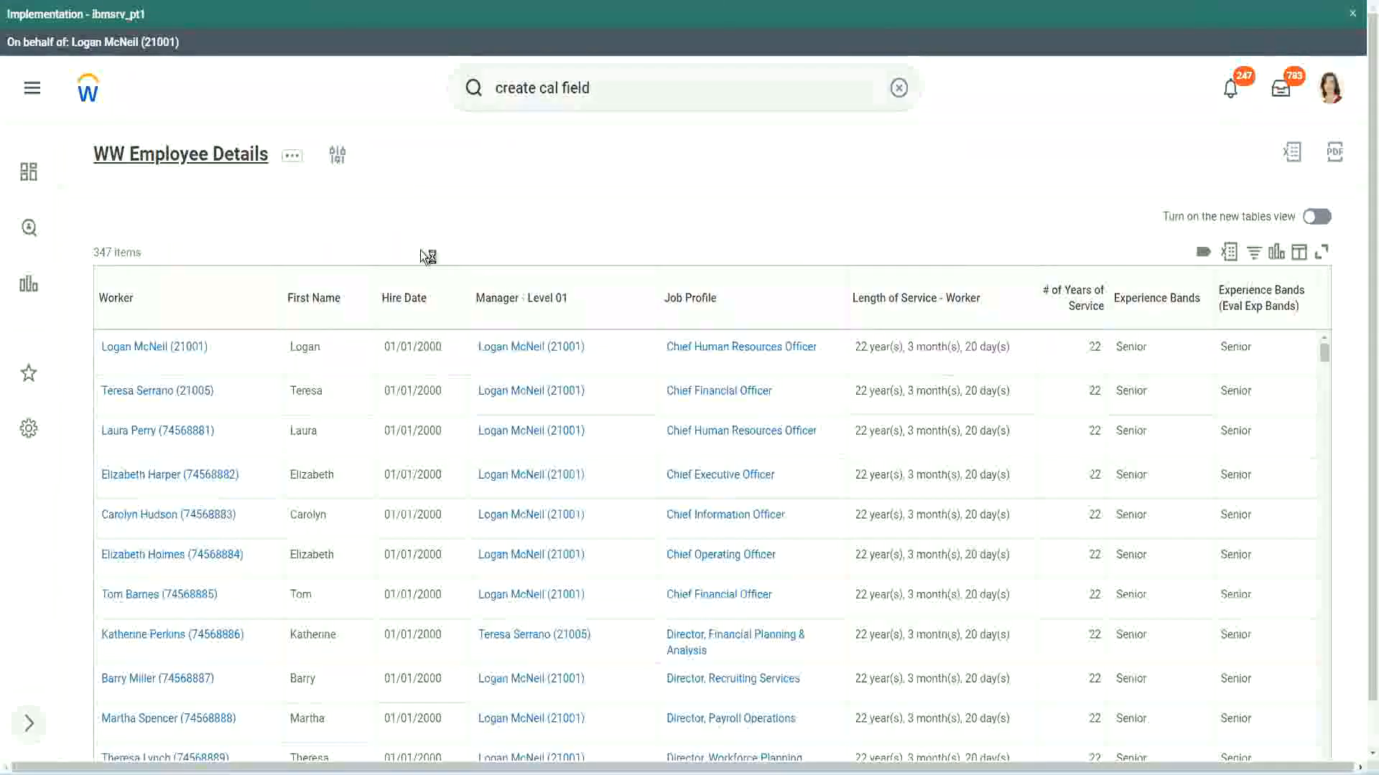
Copy the field name CF-WW-Convert Text To Number-Number of Years from Length of Service from the WW Employee Details report definition and set it as Source Field
{"action": "left_click", "coordinate": [492, 440]}
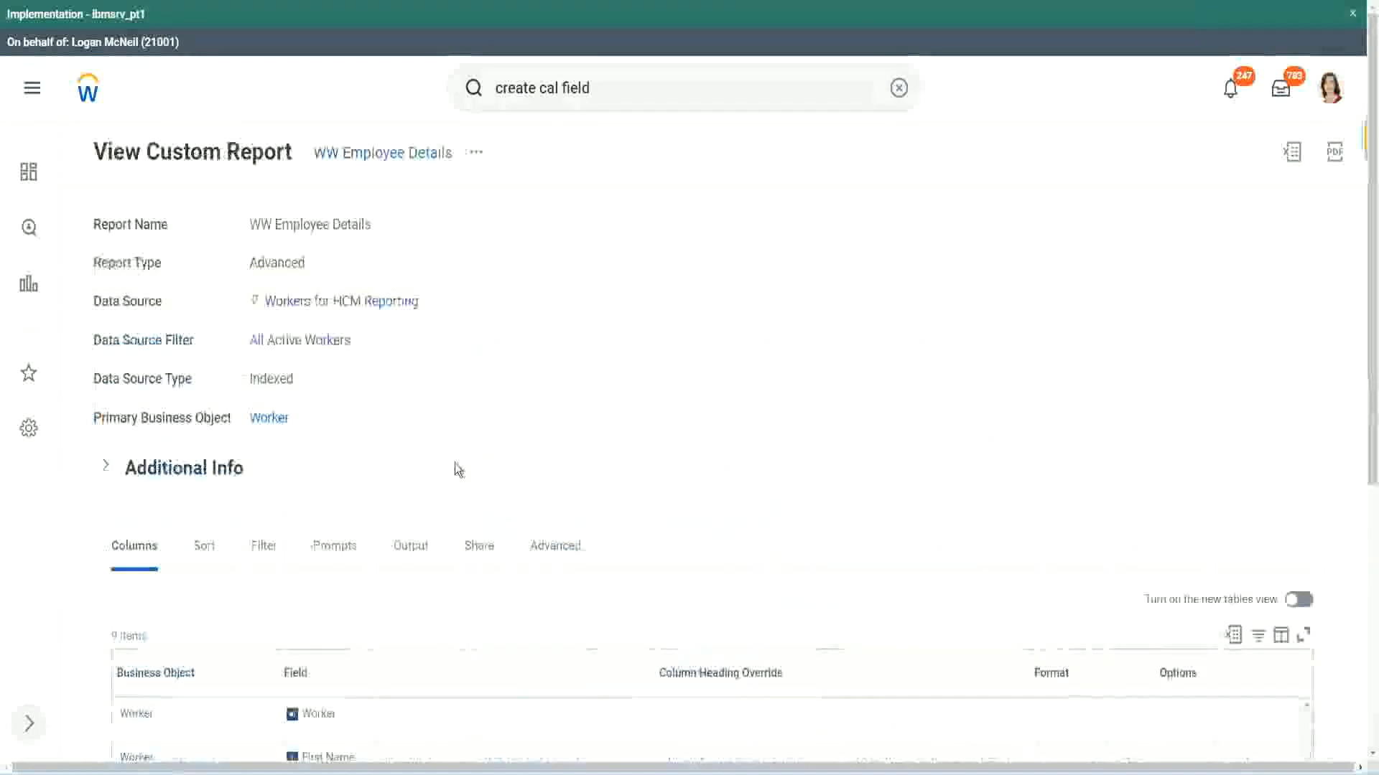
{"action": "scroll", "coordinate": [459, 468], "scroll_direction": "down", "scroll_amount": 5}
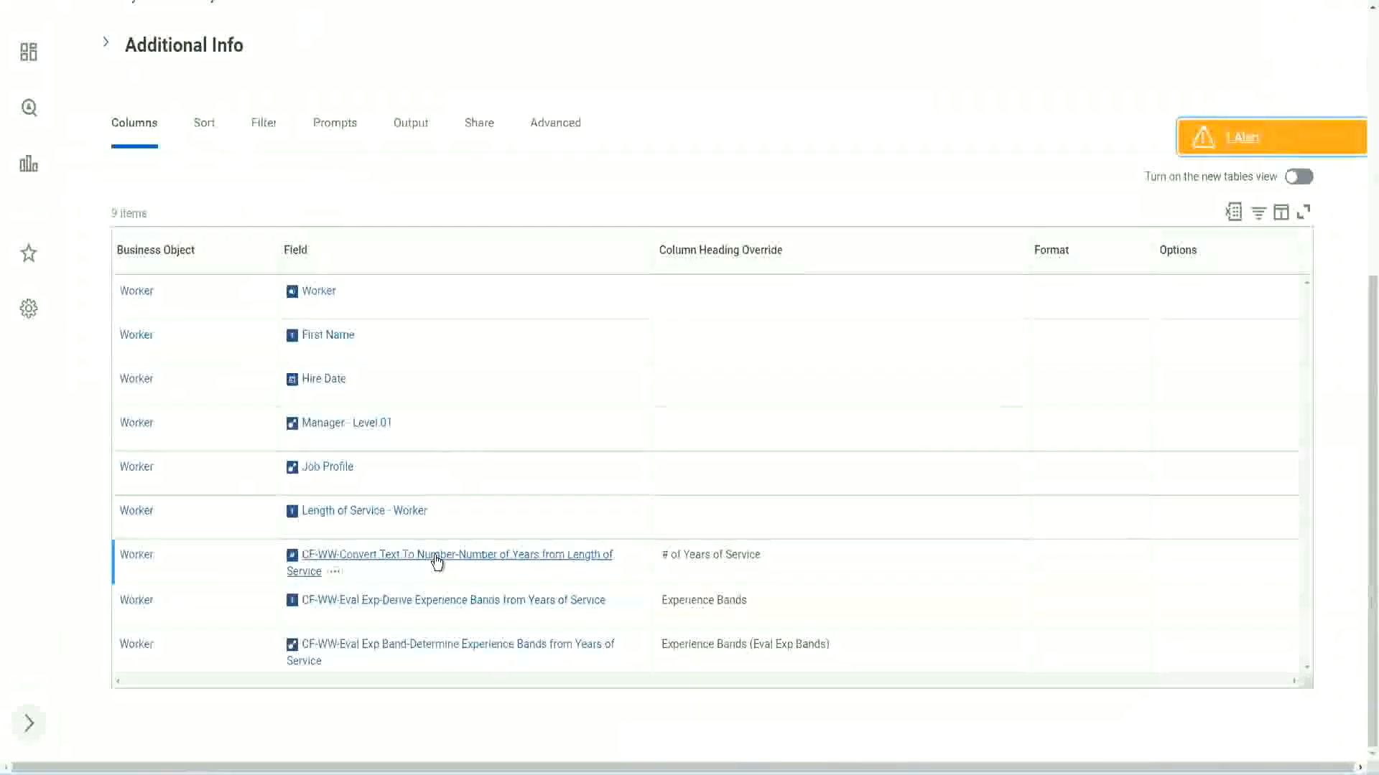
{"action": "right_click", "coordinate": [435, 564]}
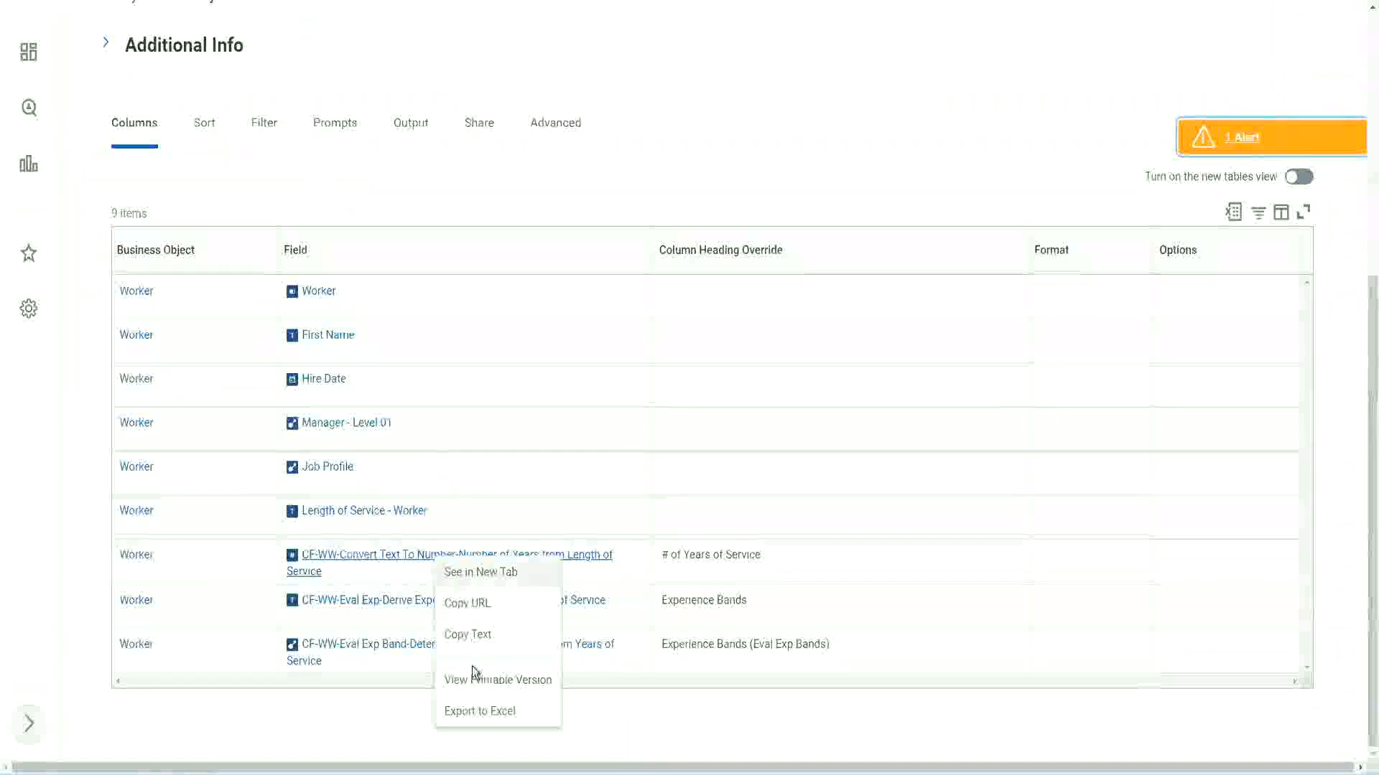
{"action": "left_click", "coordinate": [468, 635]}
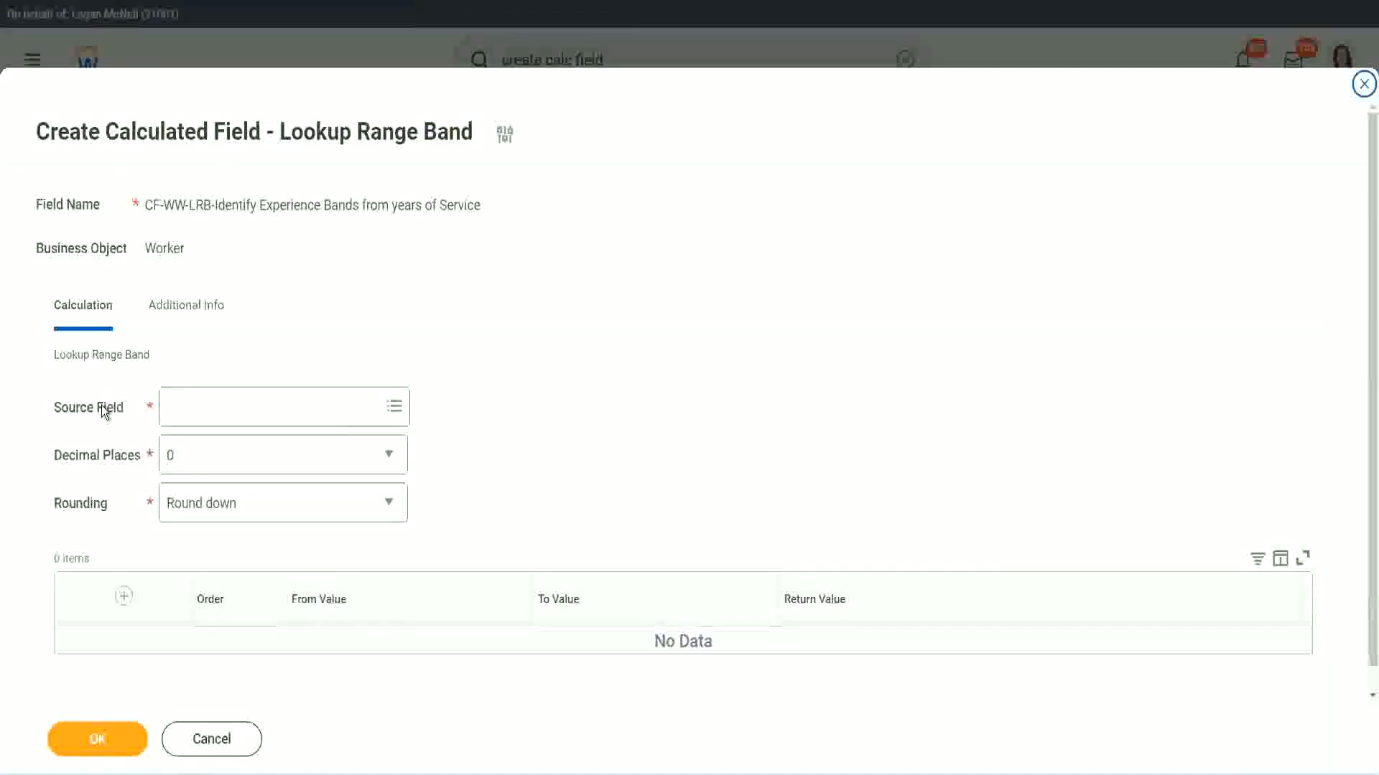
{"action": "left_click", "coordinate": [215, 408]}
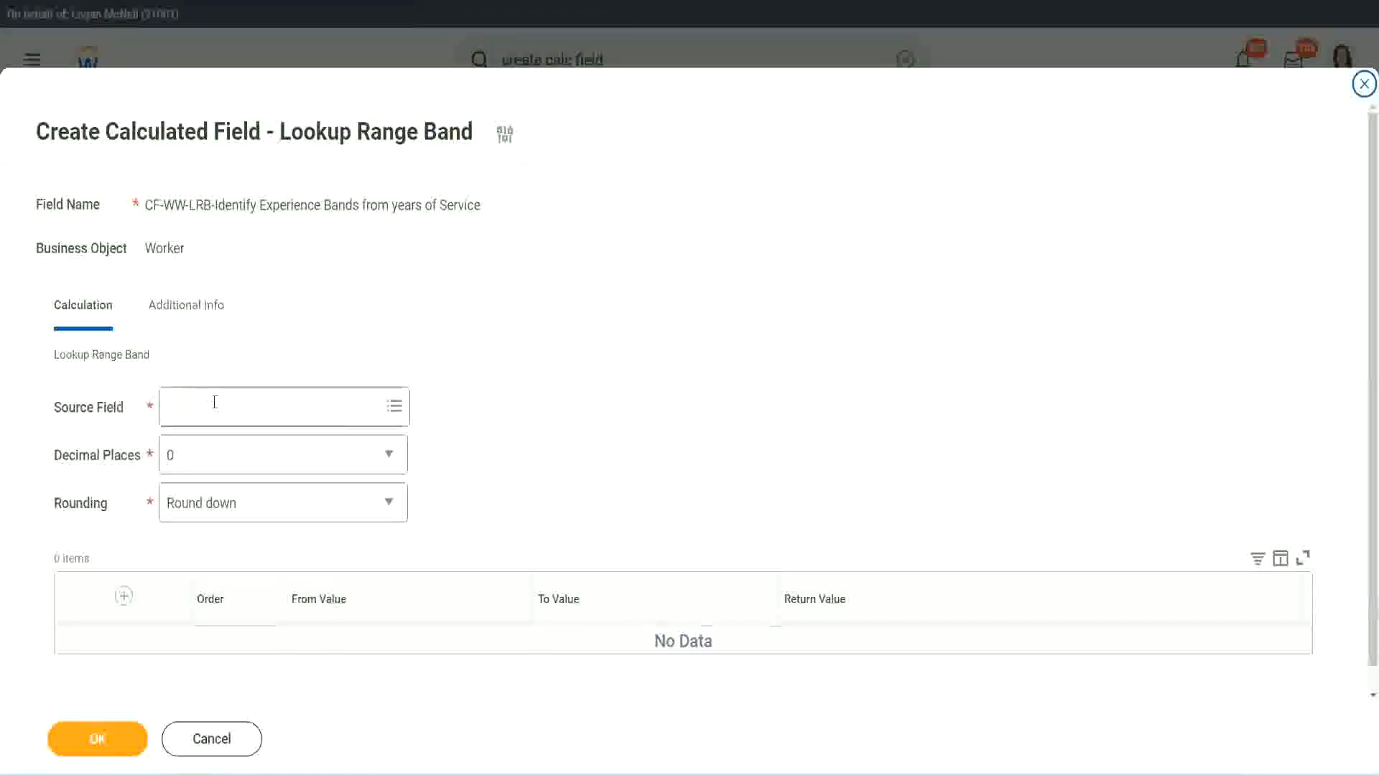
{"action": "key", "text": "Return"}
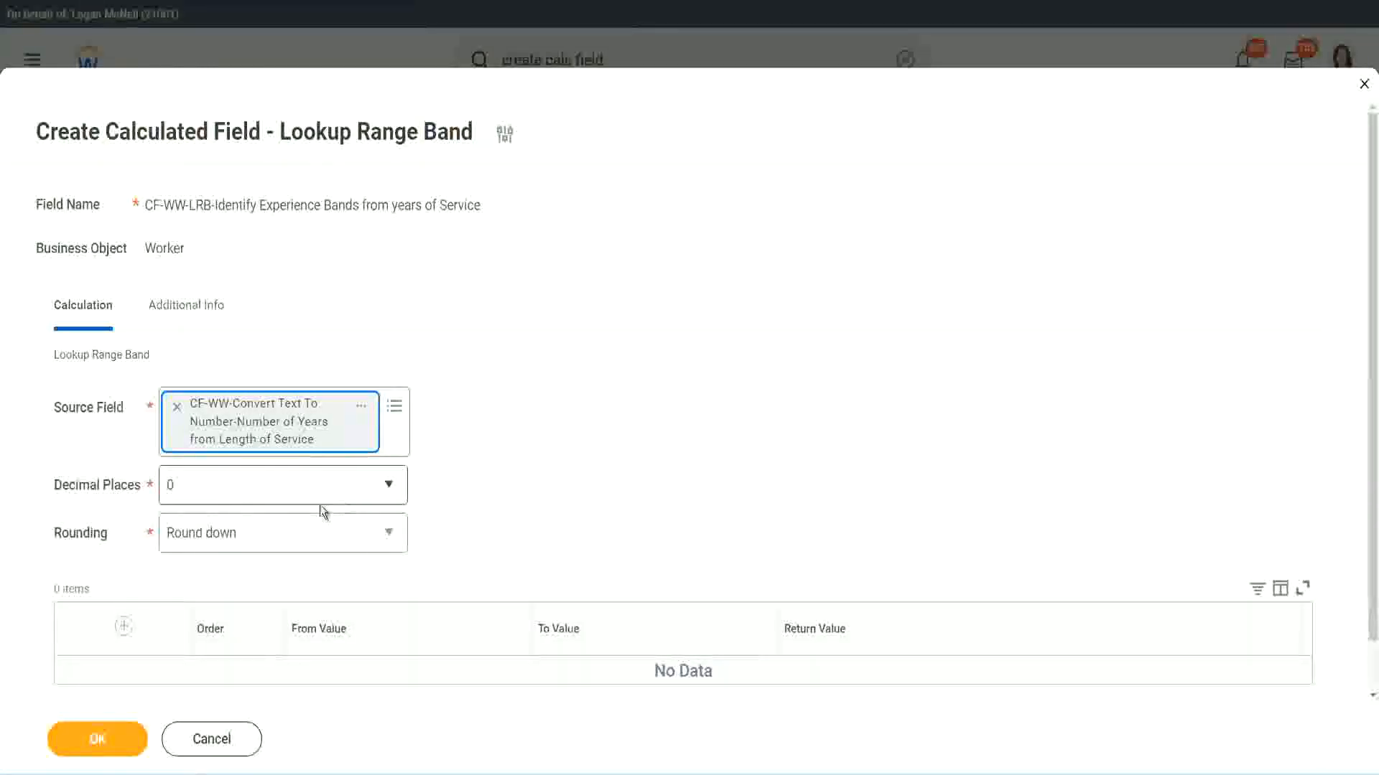
Keep the decimal places at 0 and set the rounding option to Round
{"action": "left_click", "coordinate": [270, 494]}
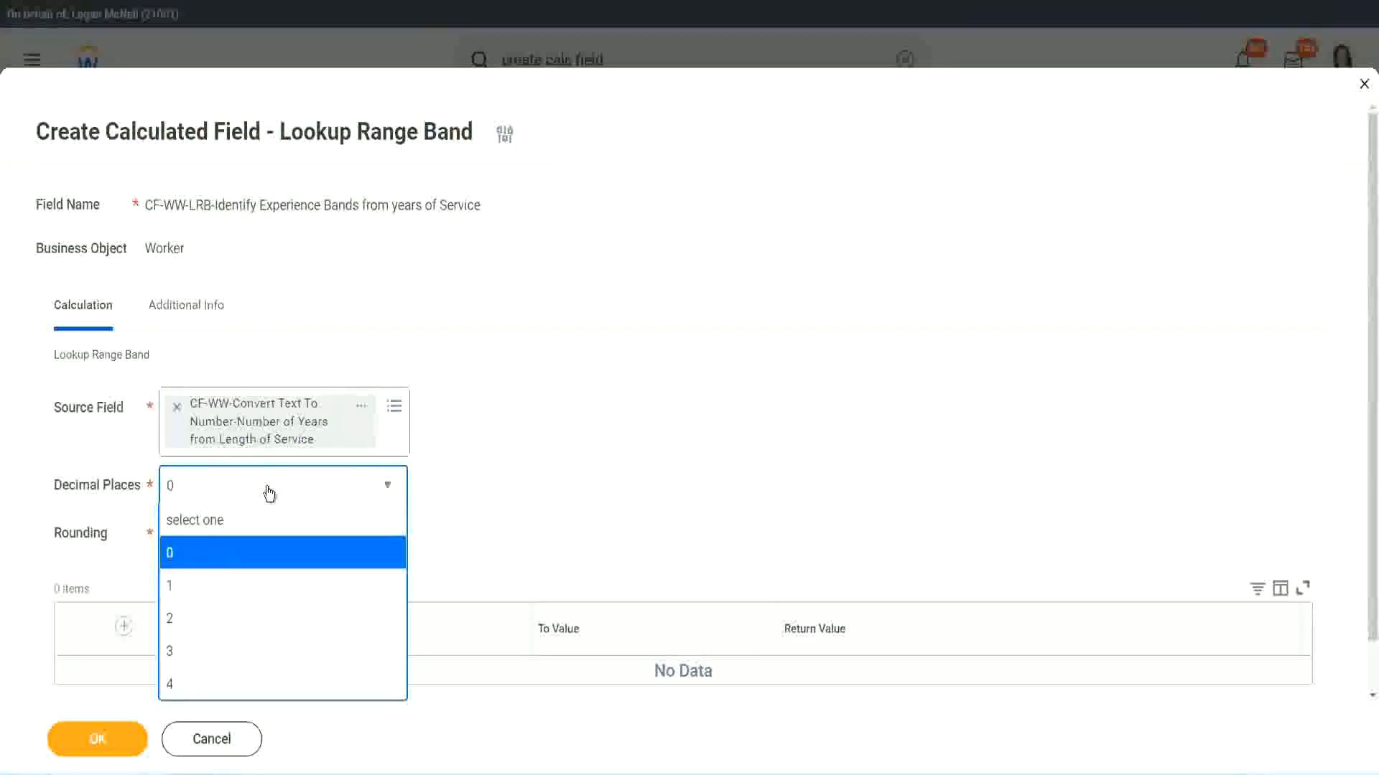
{"action": "left_click", "coordinate": [175, 559]}
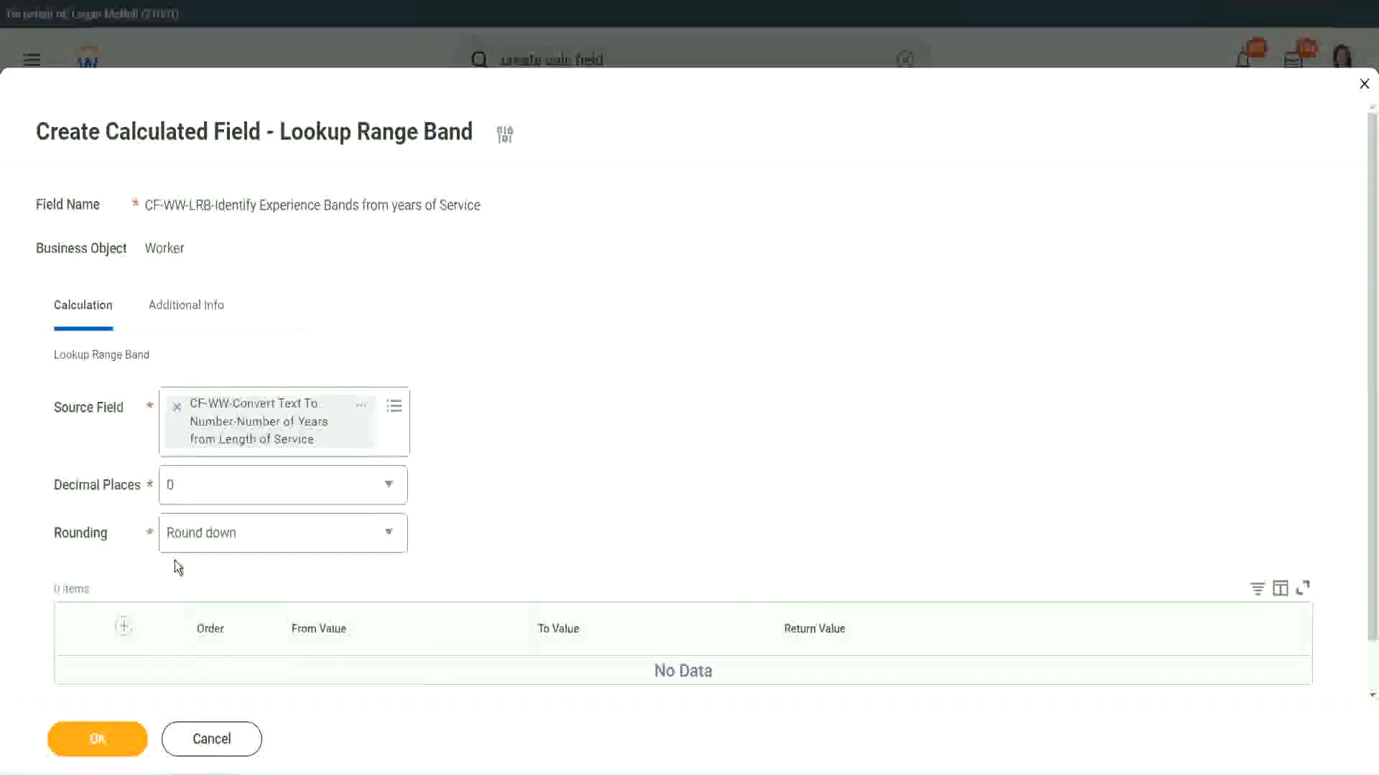
{"action": "left_click", "coordinate": [222, 538]}
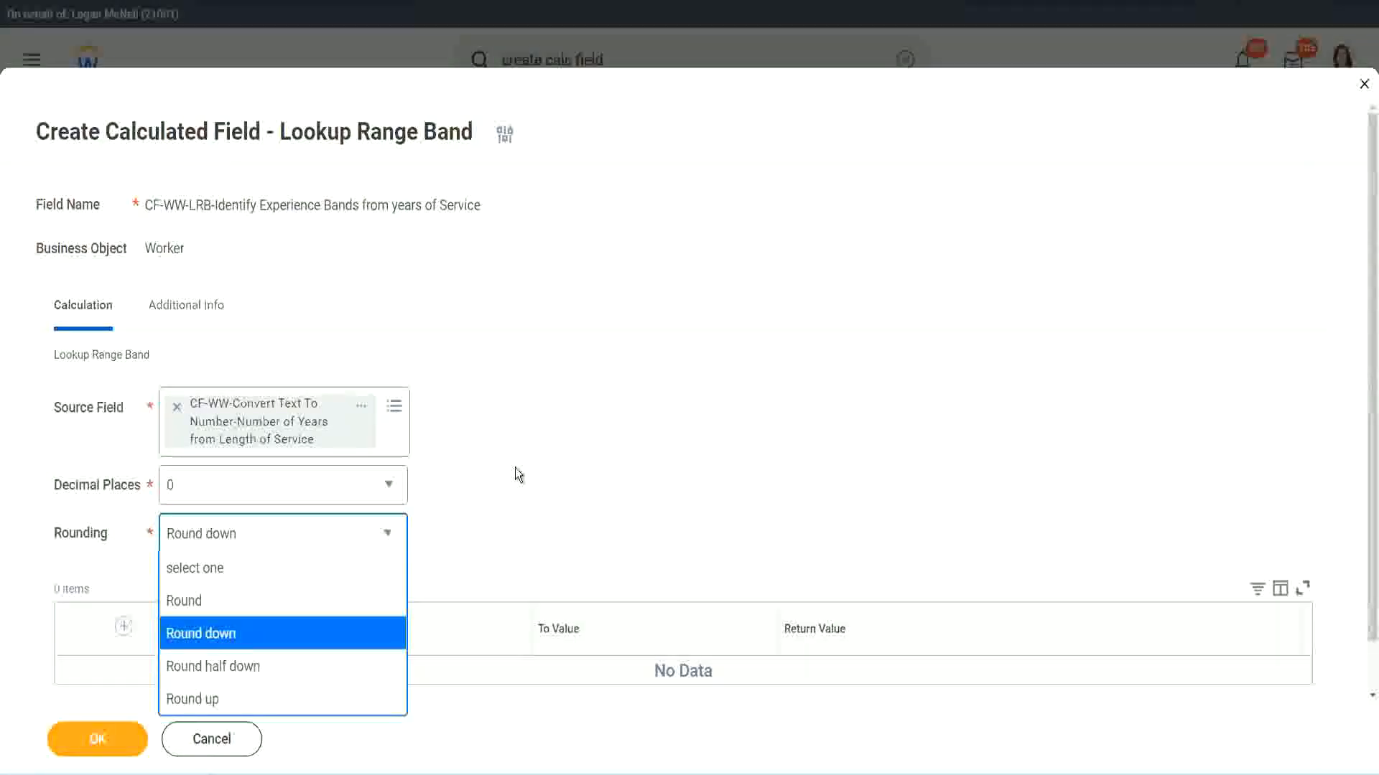
{"action": "left_click", "coordinate": [485, 529]}
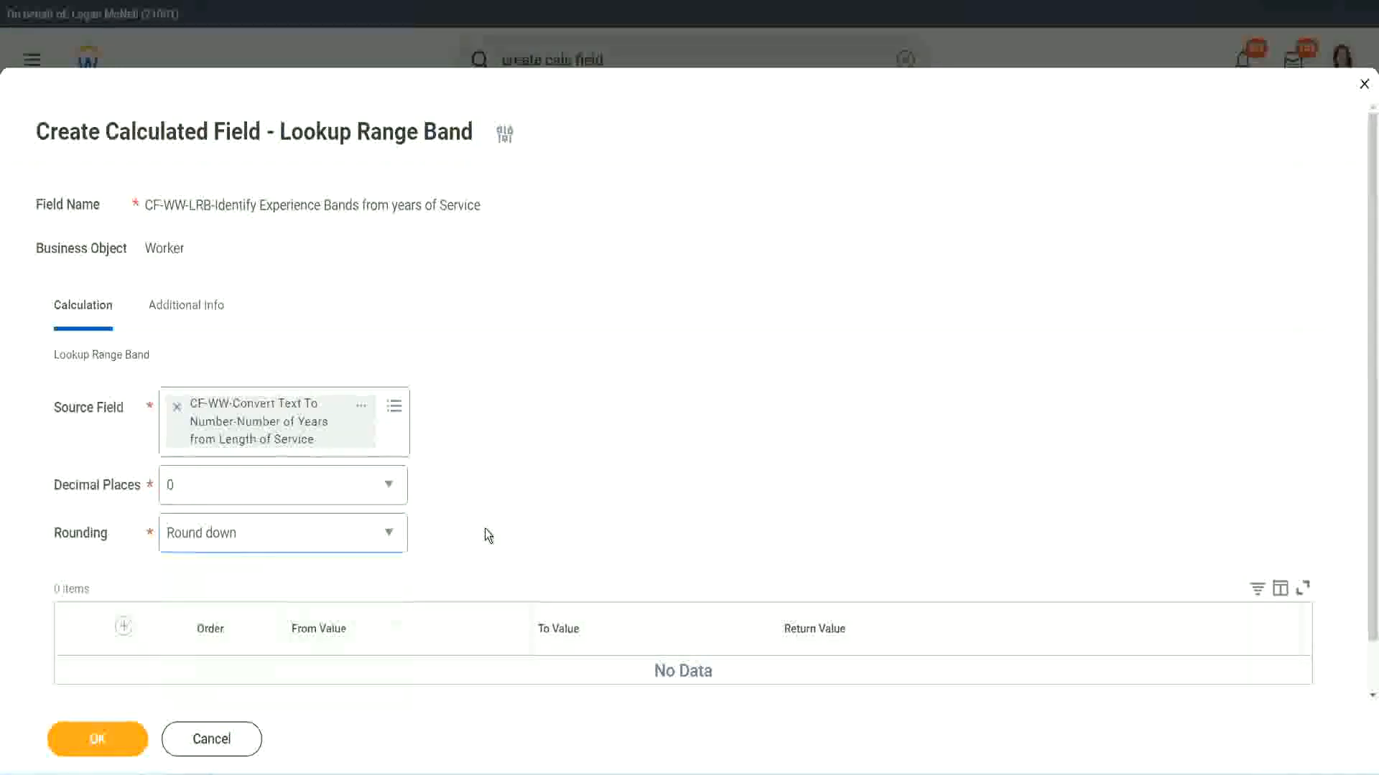
{"action": "left_click", "coordinate": [233, 532]}
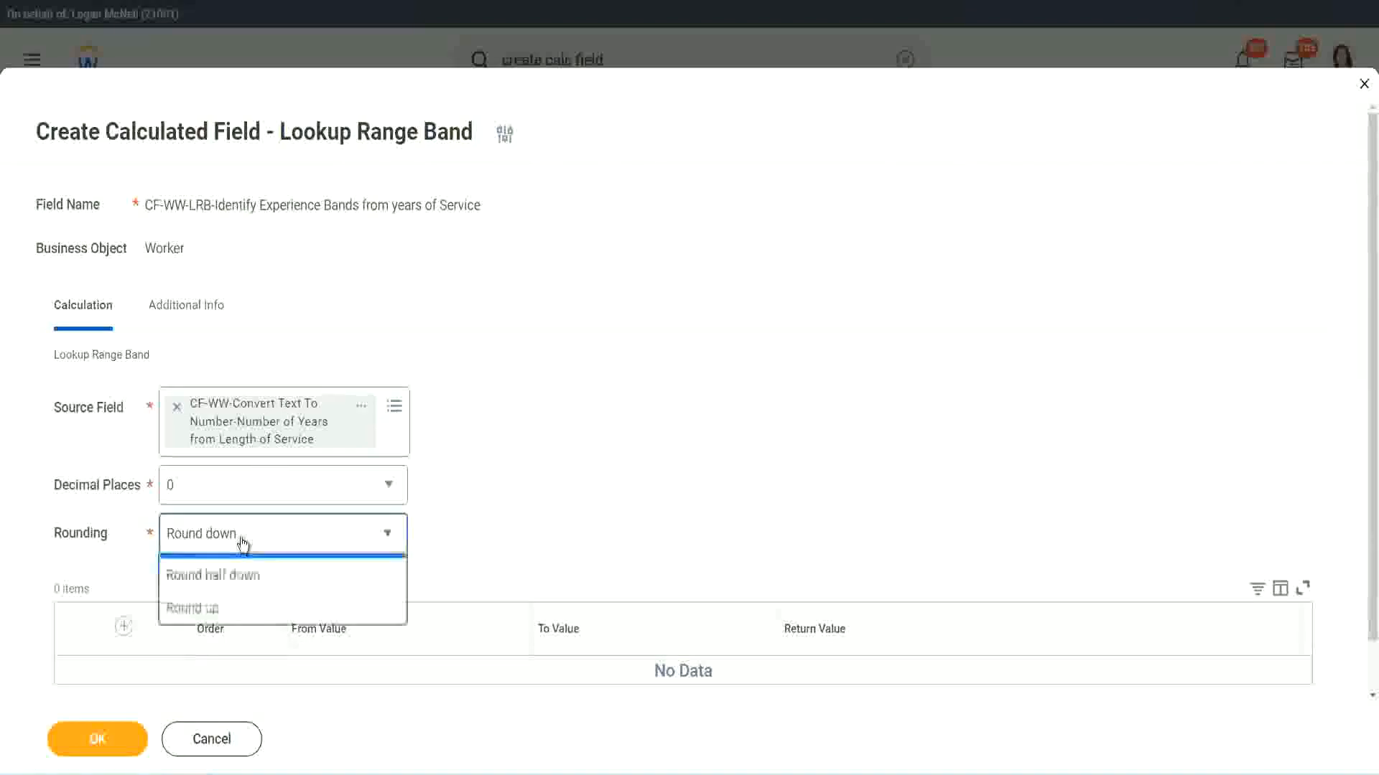
{"action": "left_click", "coordinate": [231, 602]}
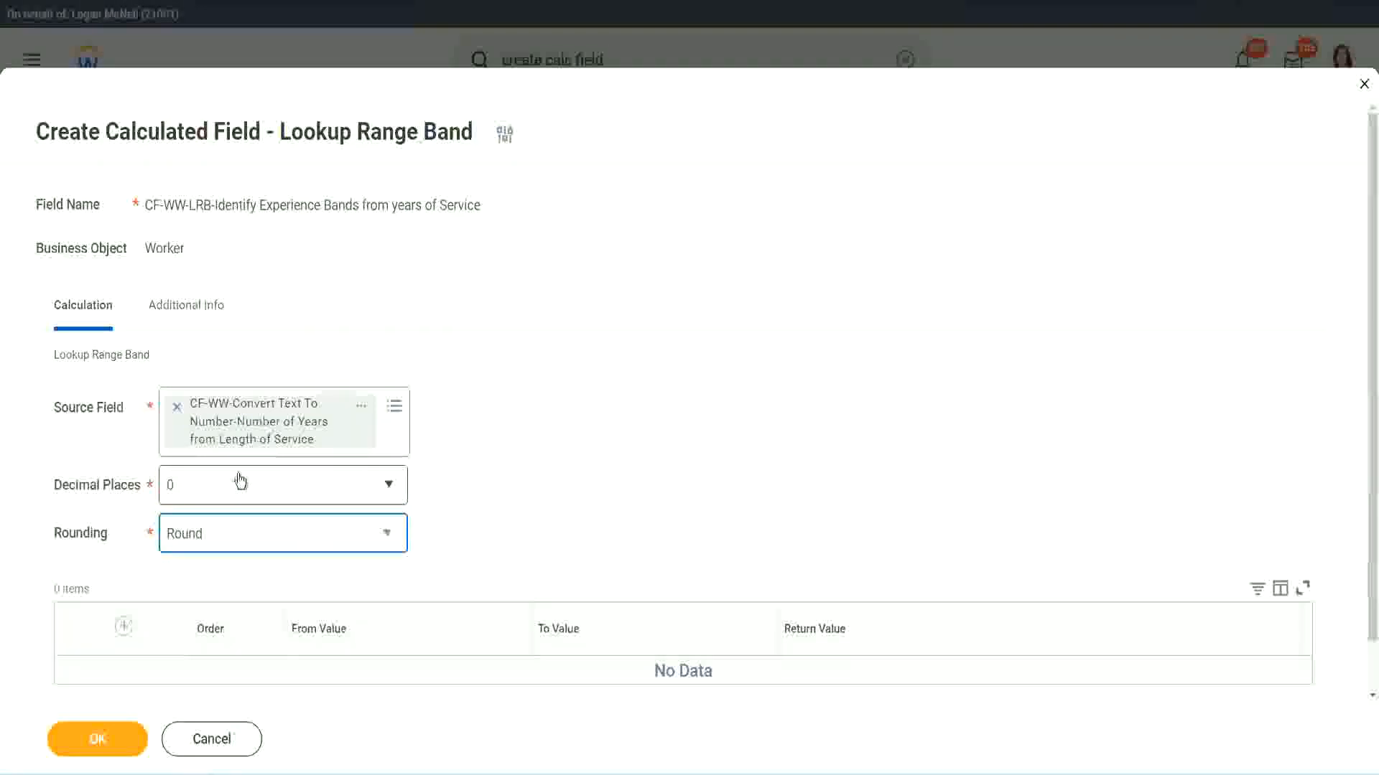
Add a first range row from 0 to 7 with the return value Amateur
{"action": "left_click", "coordinate": [125, 629]}
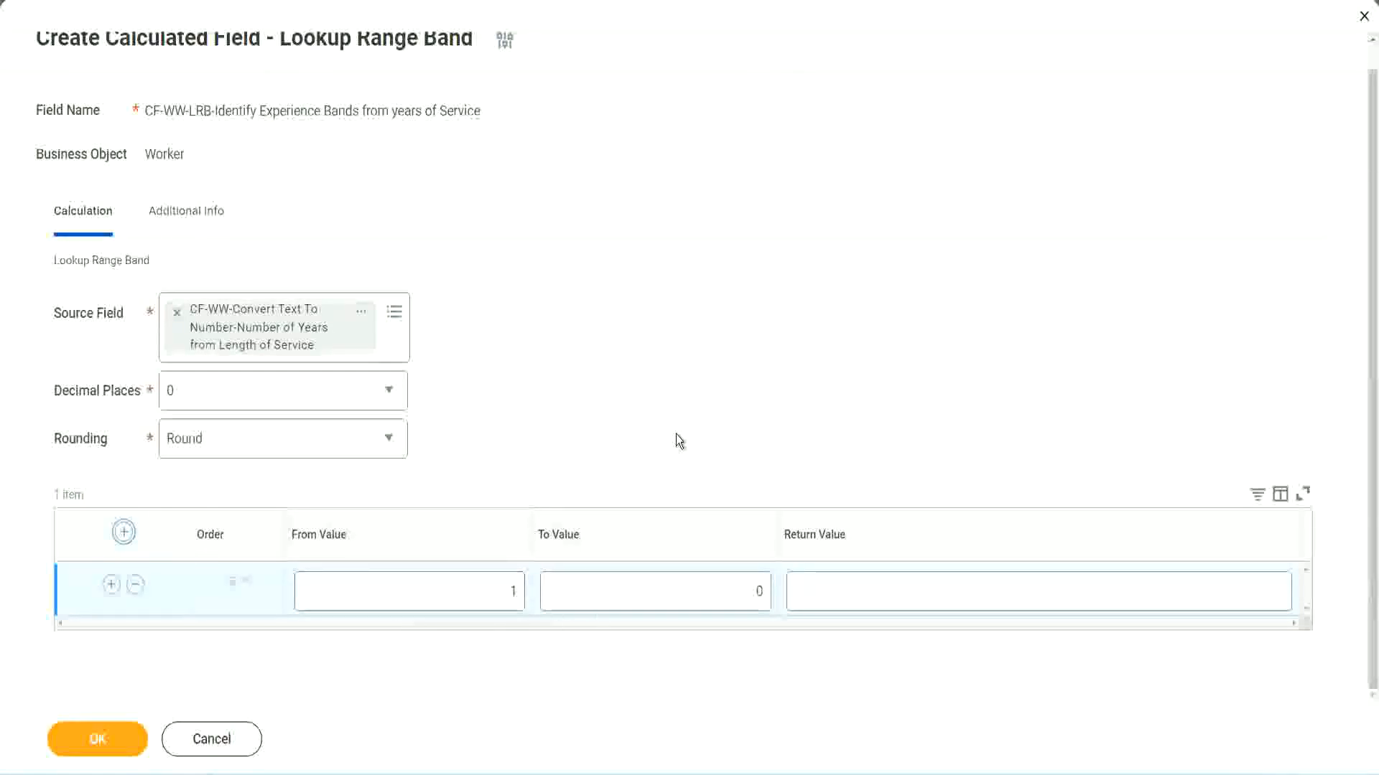
{"action": "left_click", "coordinate": [501, 598]}
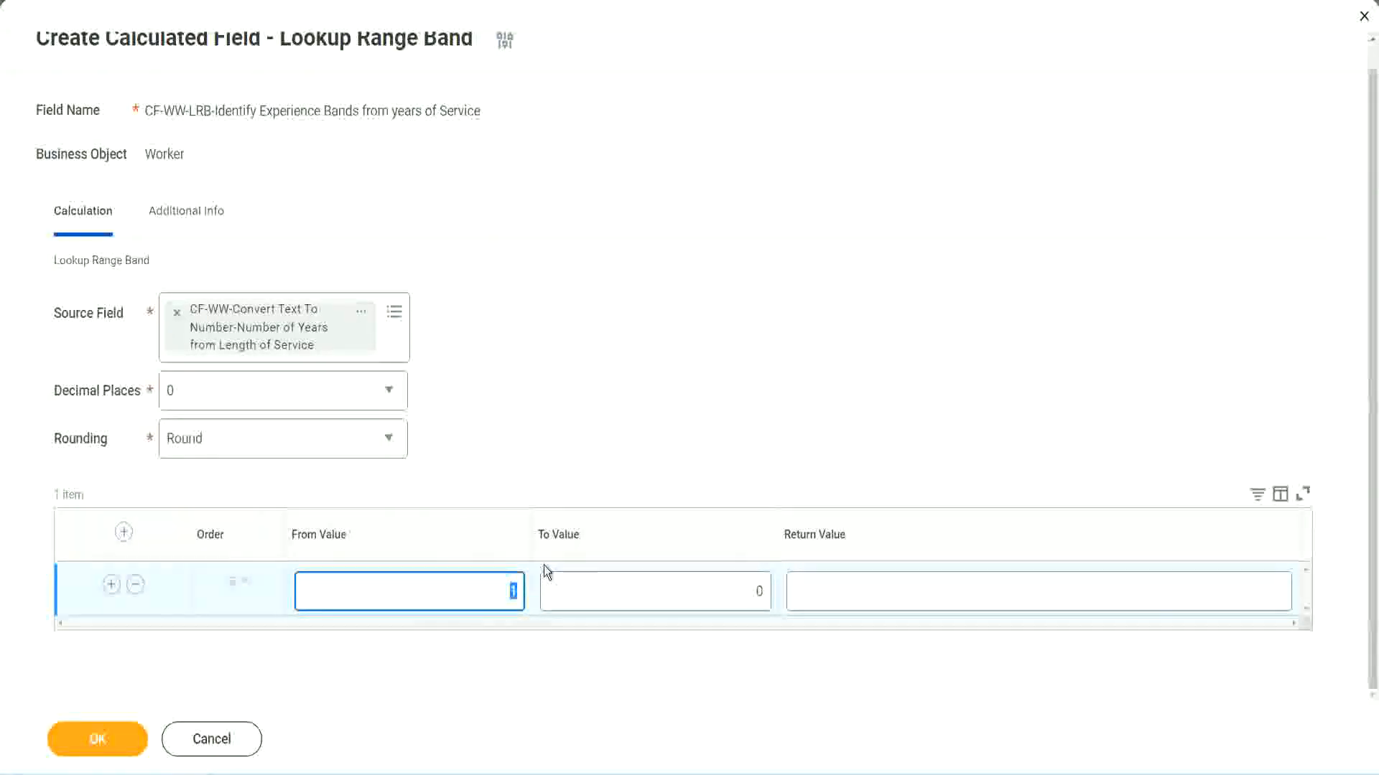
{"action": "key", "text": "Tab"}
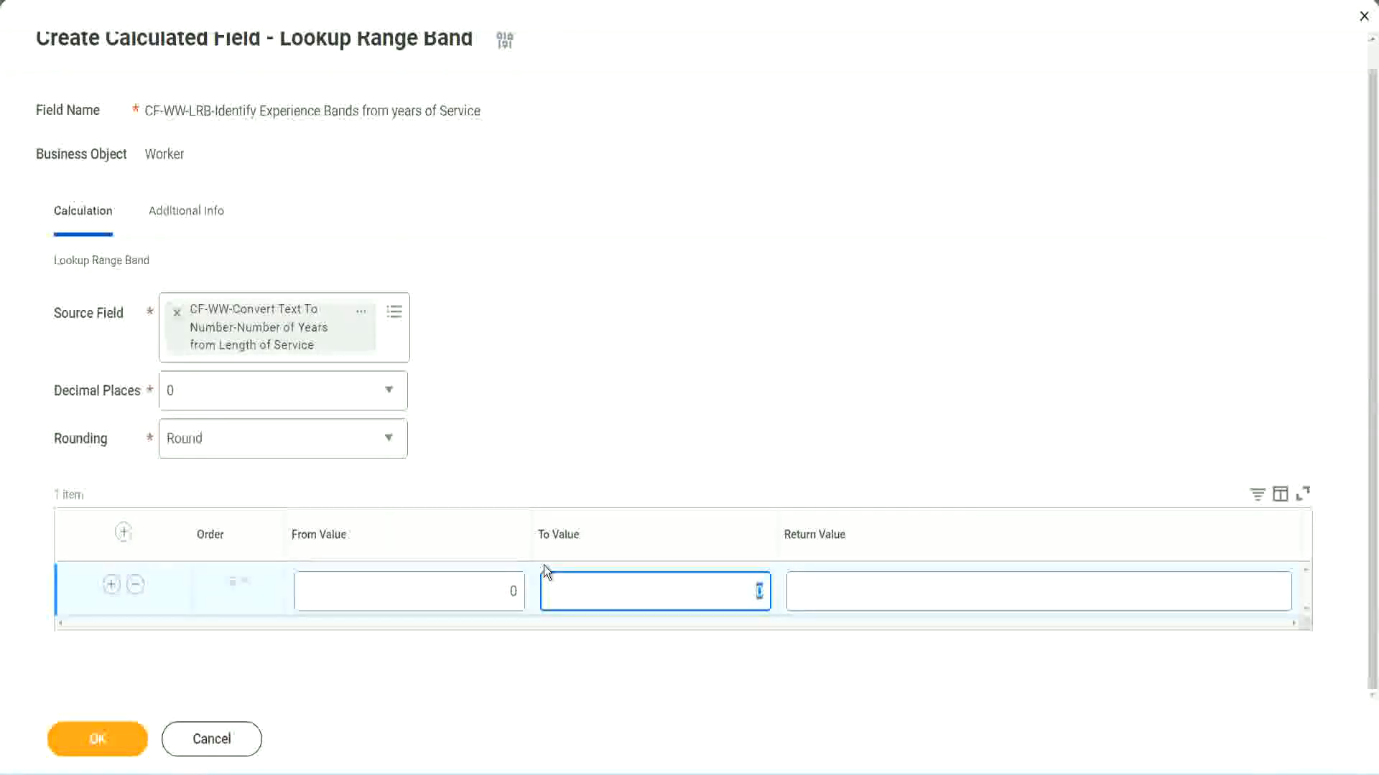
{"action": "type", "text": "7"}
{"action": "key", "text": "Tab"}
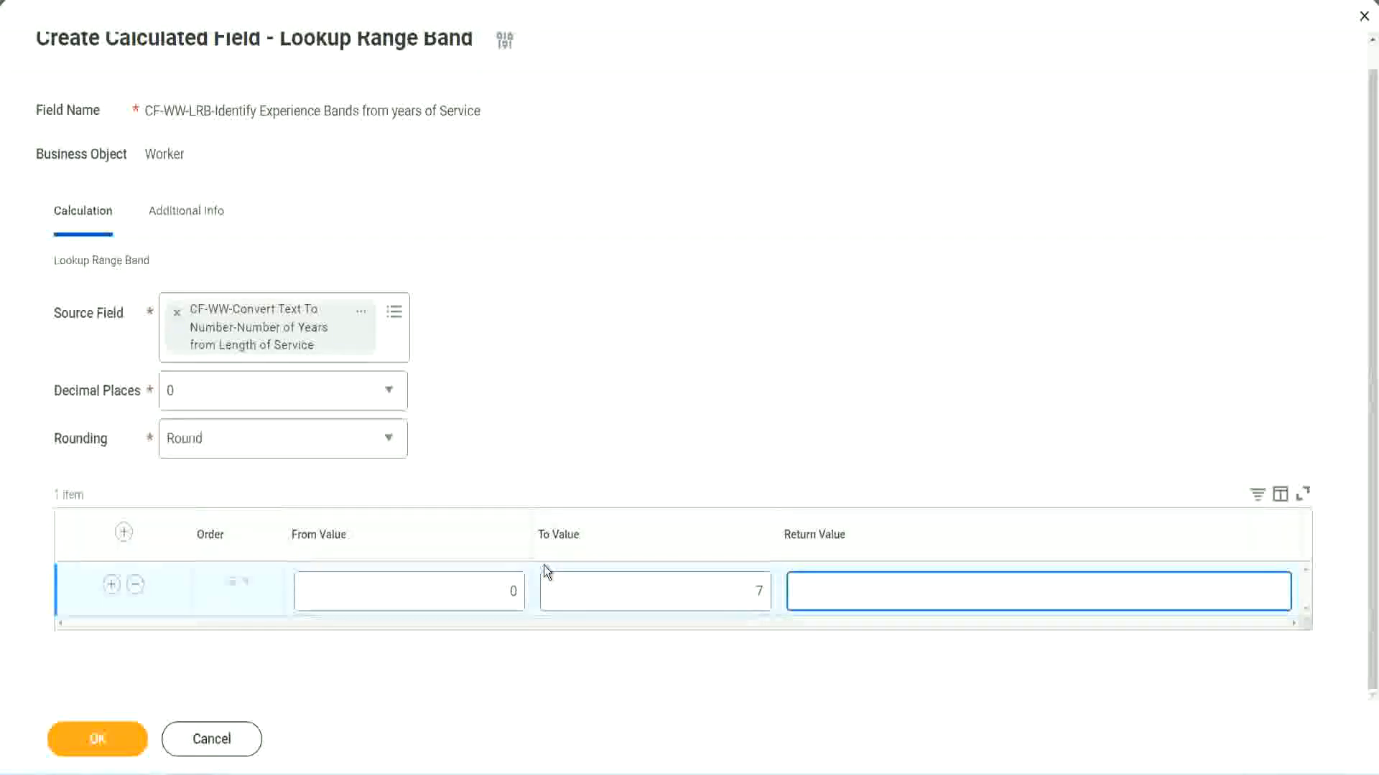
{"action": "type", "text": "Amateur"}
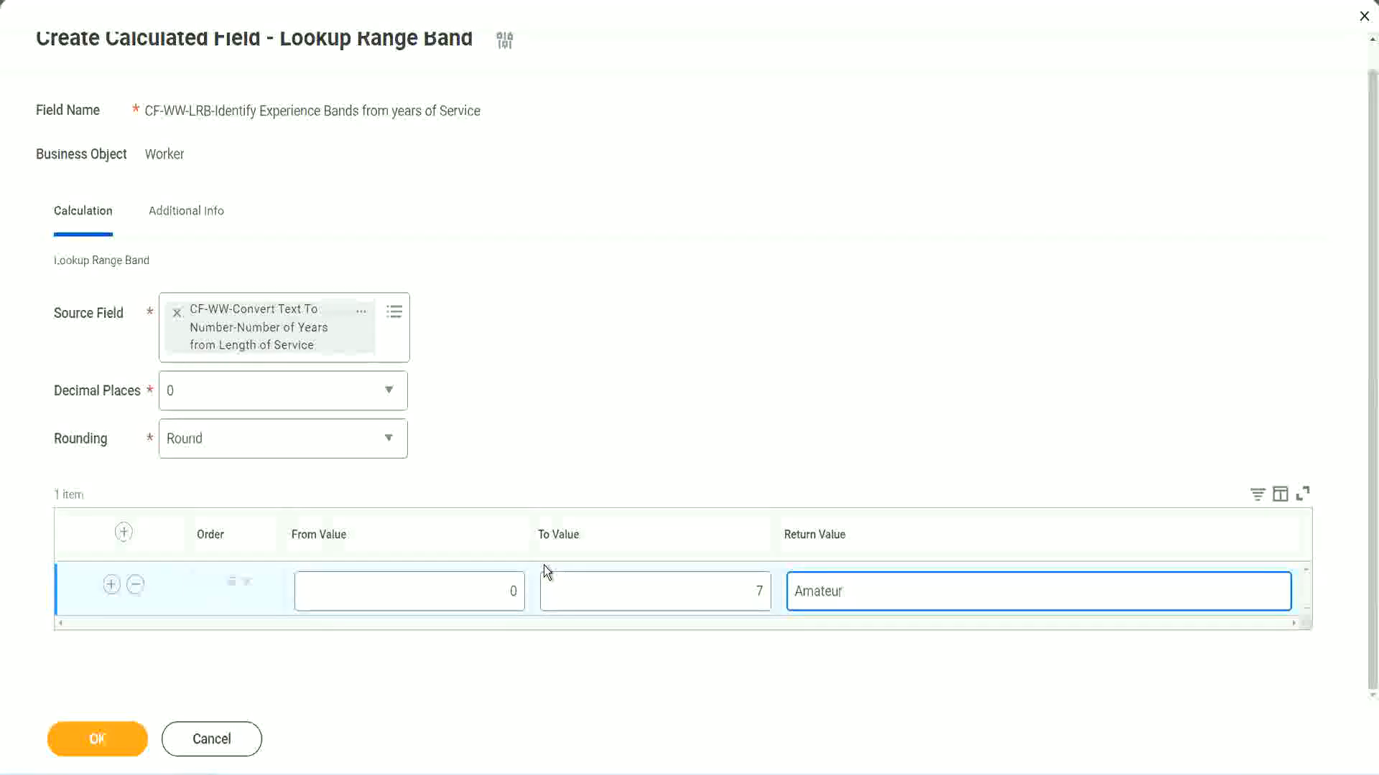
{"action": "left_click", "coordinate": [477, 603]}
{"action": "left_click", "coordinate": [738, 580]}
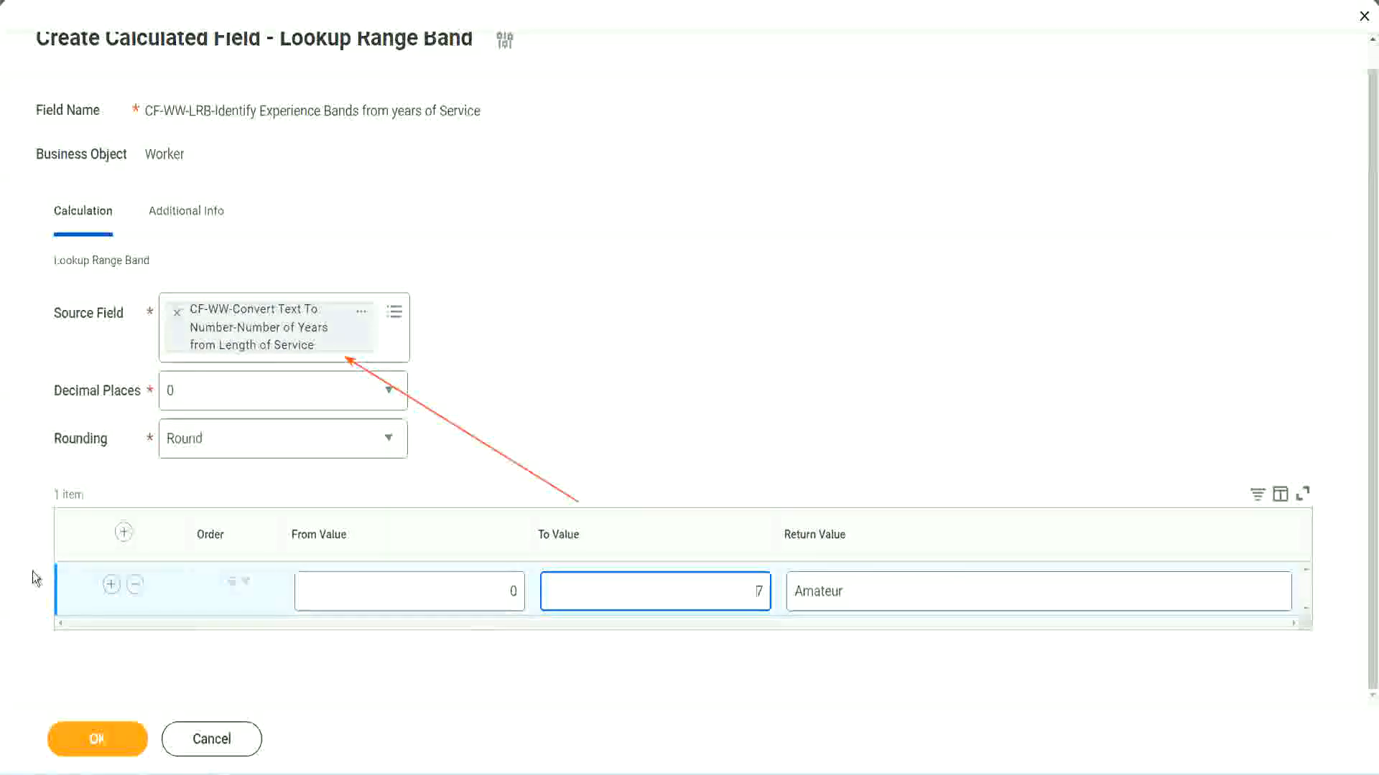
Add a second range row from 8 to 15 with the return value Experienced
{"action": "left_click", "coordinate": [110, 586]}
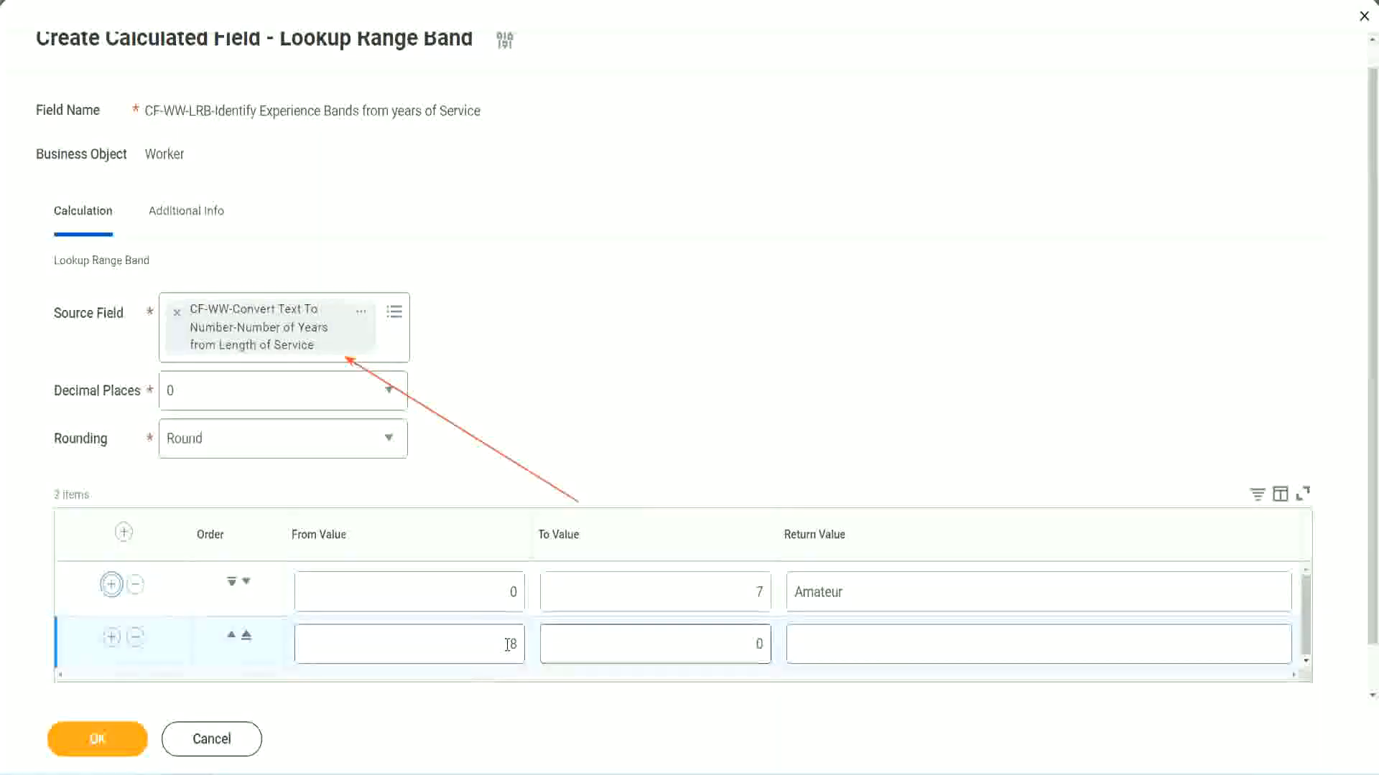
{"action": "double_click", "coordinate": [511, 644]}
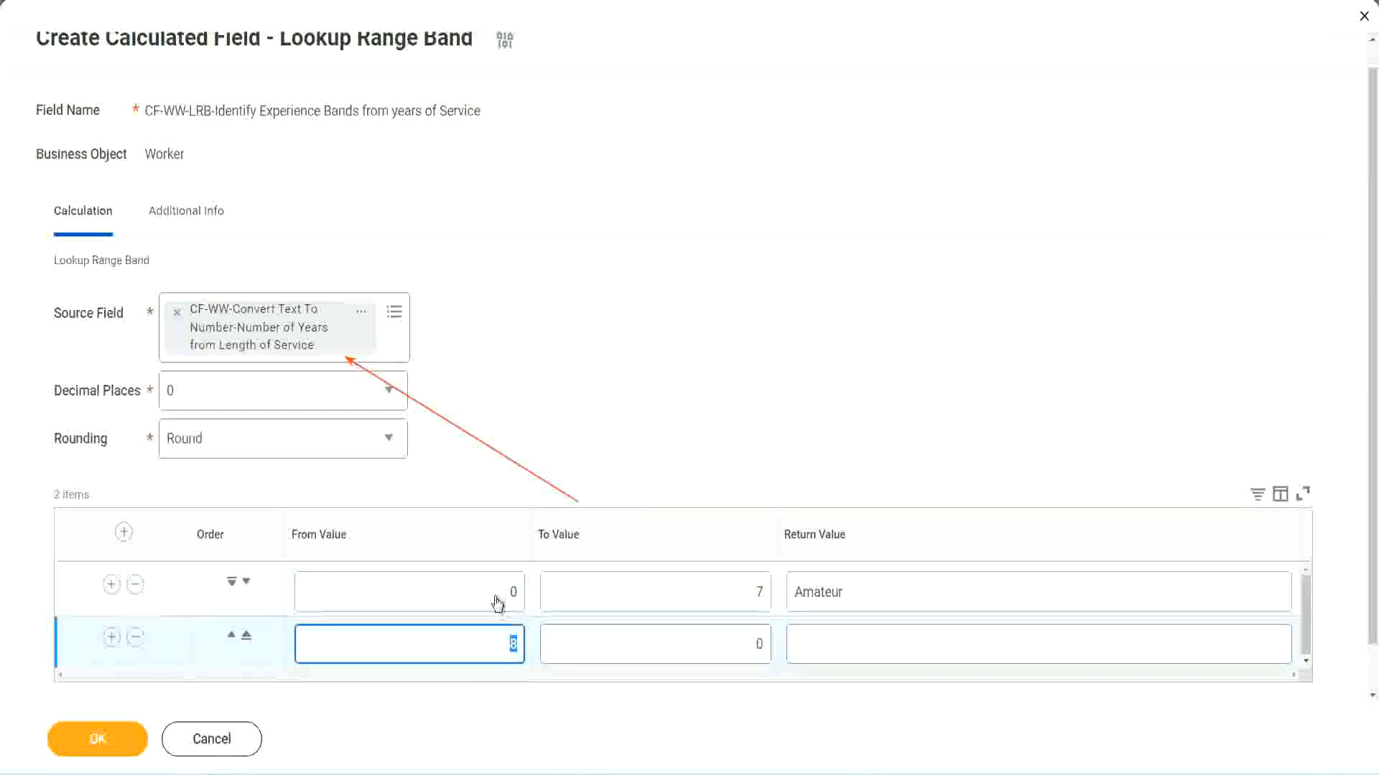
{"action": "left_click", "coordinate": [754, 592]}
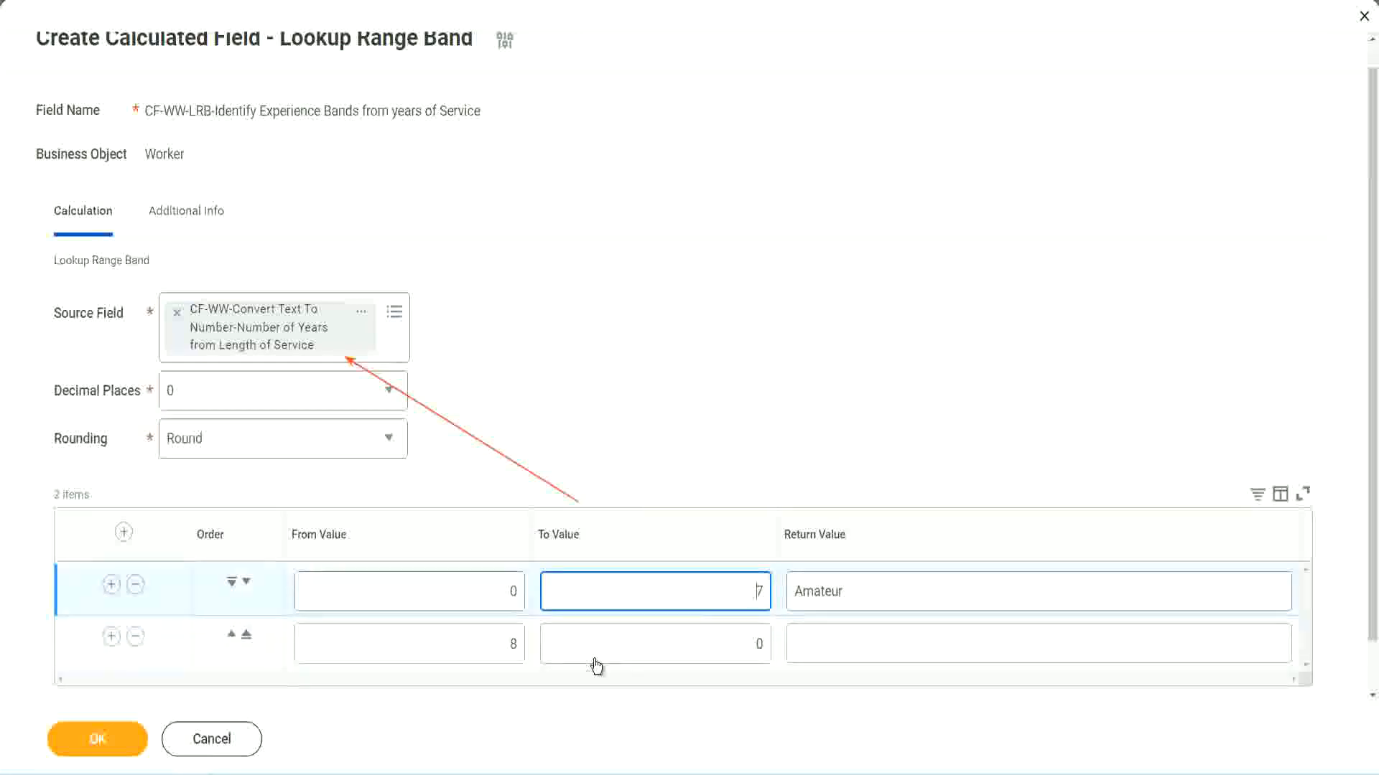
{"action": "double_click", "coordinate": [488, 646]}
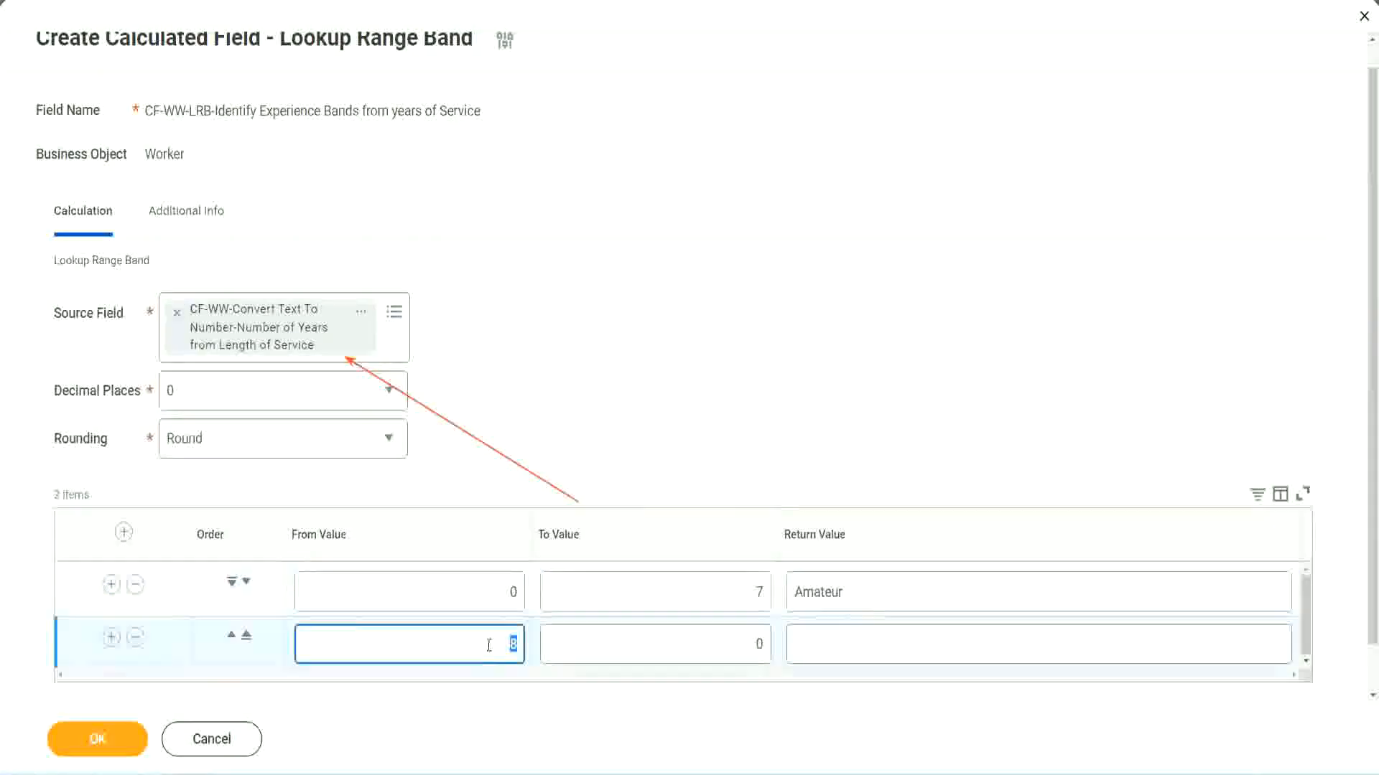
{"action": "left_click", "coordinate": [487, 644]}
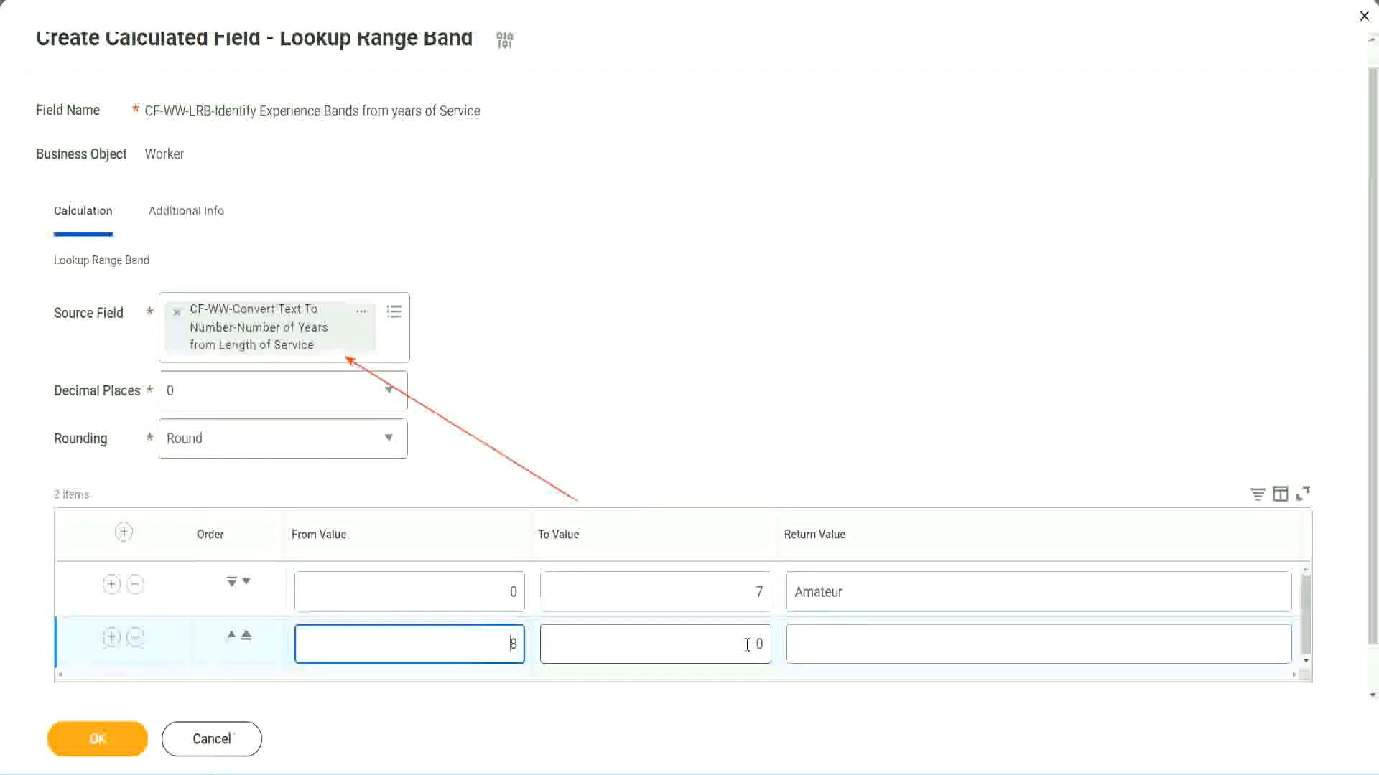
{"action": "left_click", "coordinate": [746, 644]}
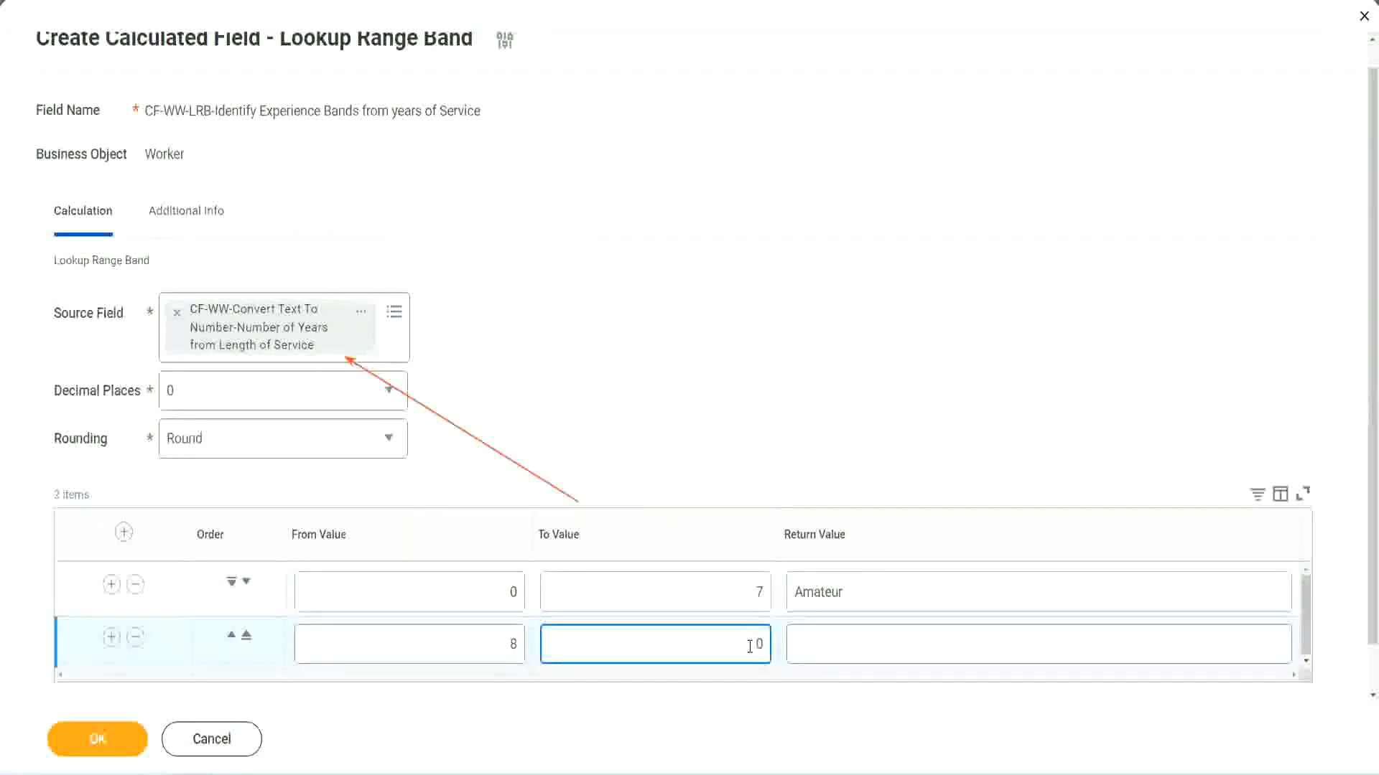
{"action": "key", "text": "Delete"}
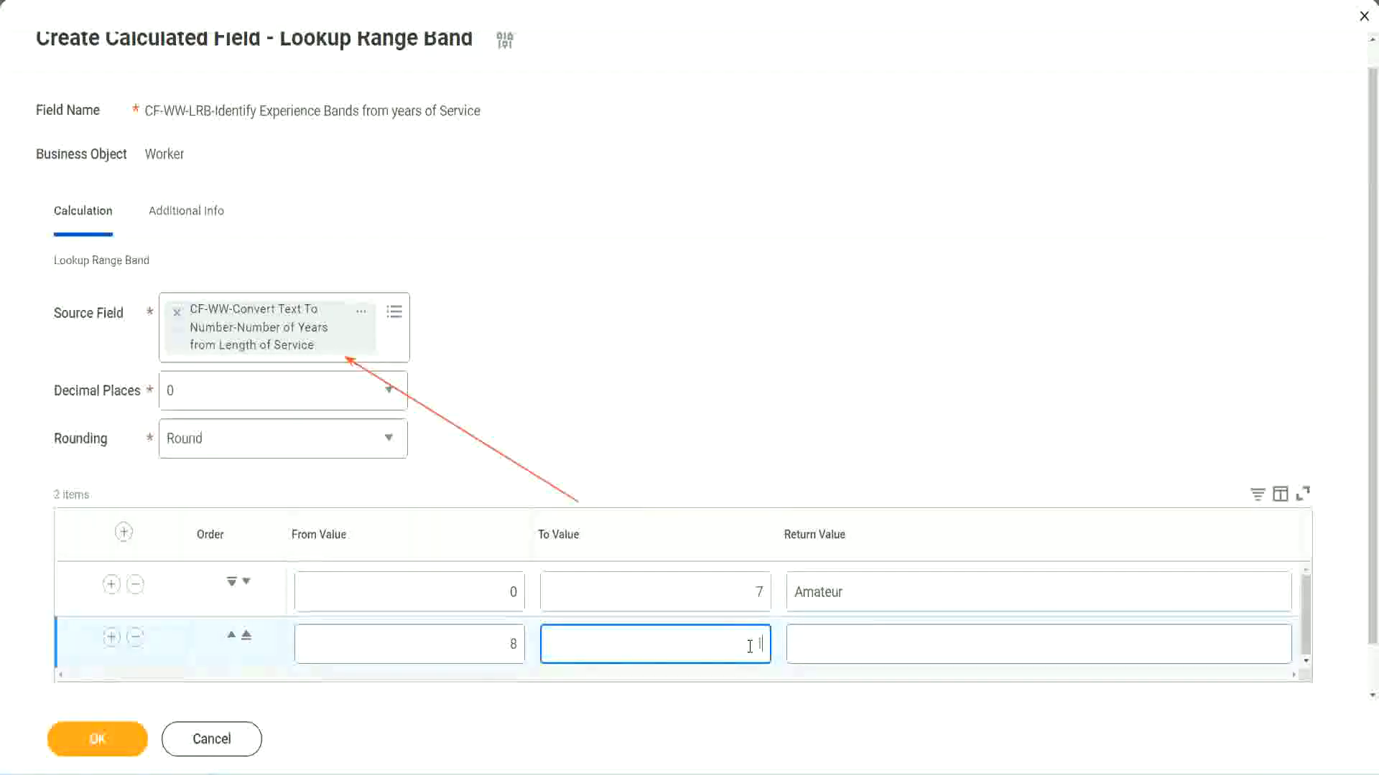
{"action": "type", "text": "15"}
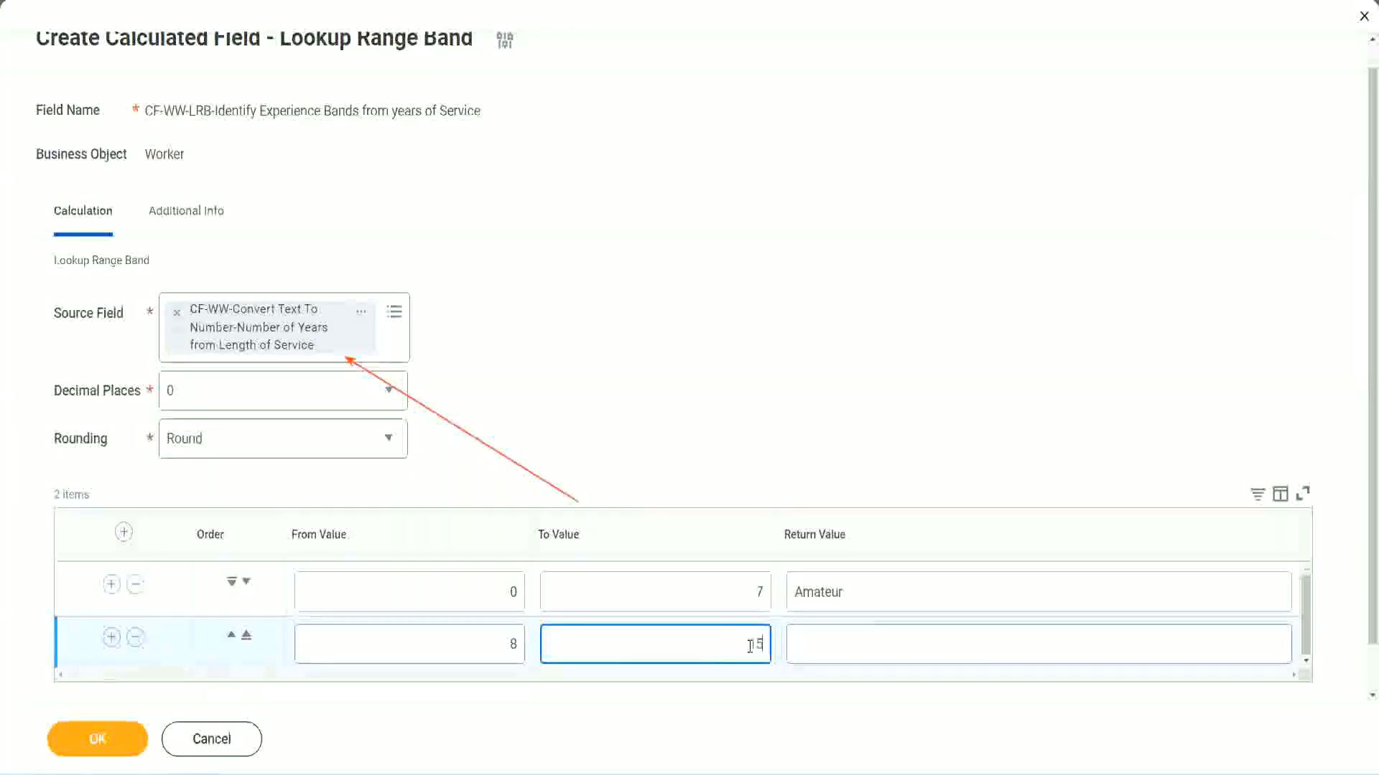
{"action": "left_click", "coordinate": [850, 640]}
{"action": "type", "text": "Ex"}
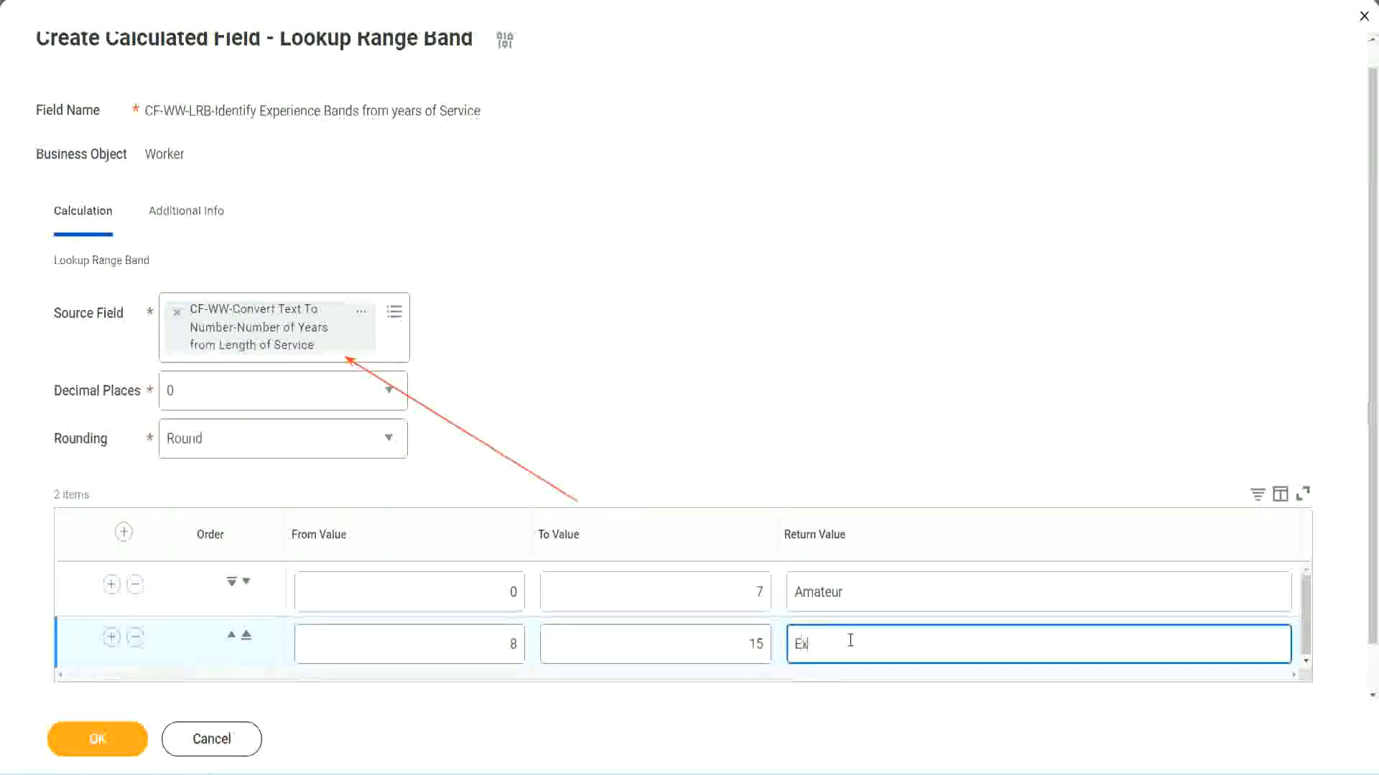
{"action": "type", "text": "perienced"}
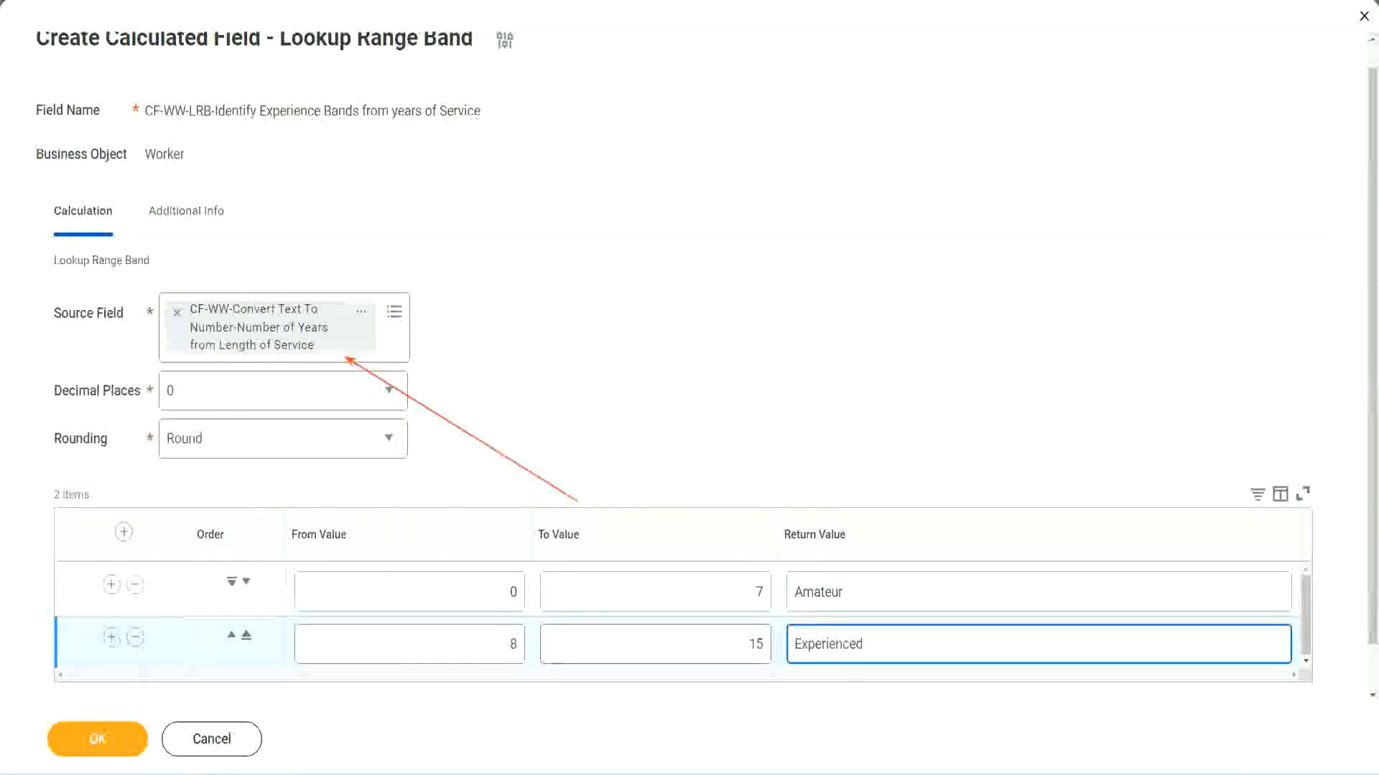
Add a third range row from 16 to 30 with the return value Senior
{"action": "left_click", "coordinate": [111, 637]}
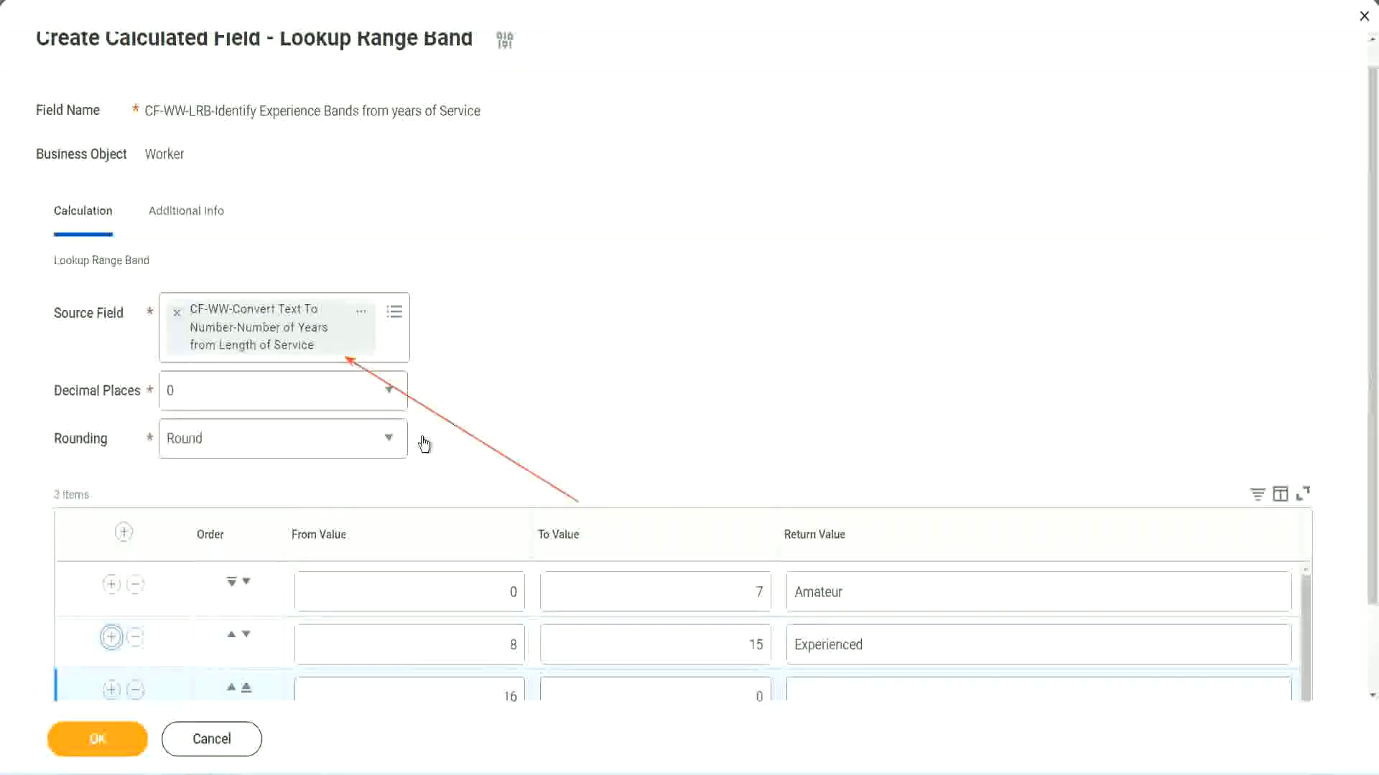
{"action": "scroll", "coordinate": [502, 436], "scroll_direction": "down", "scroll_amount": 2}
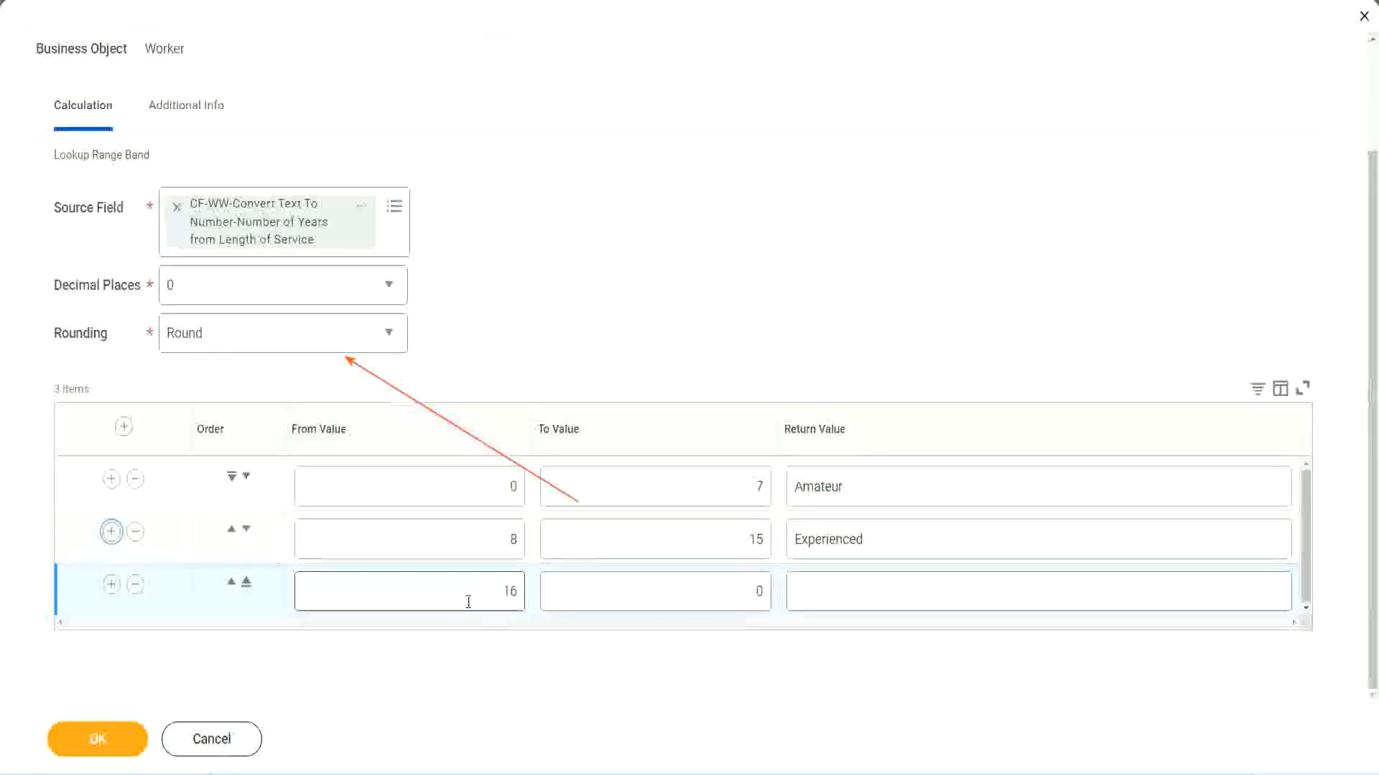
{"action": "left_click", "coordinate": [690, 592]}
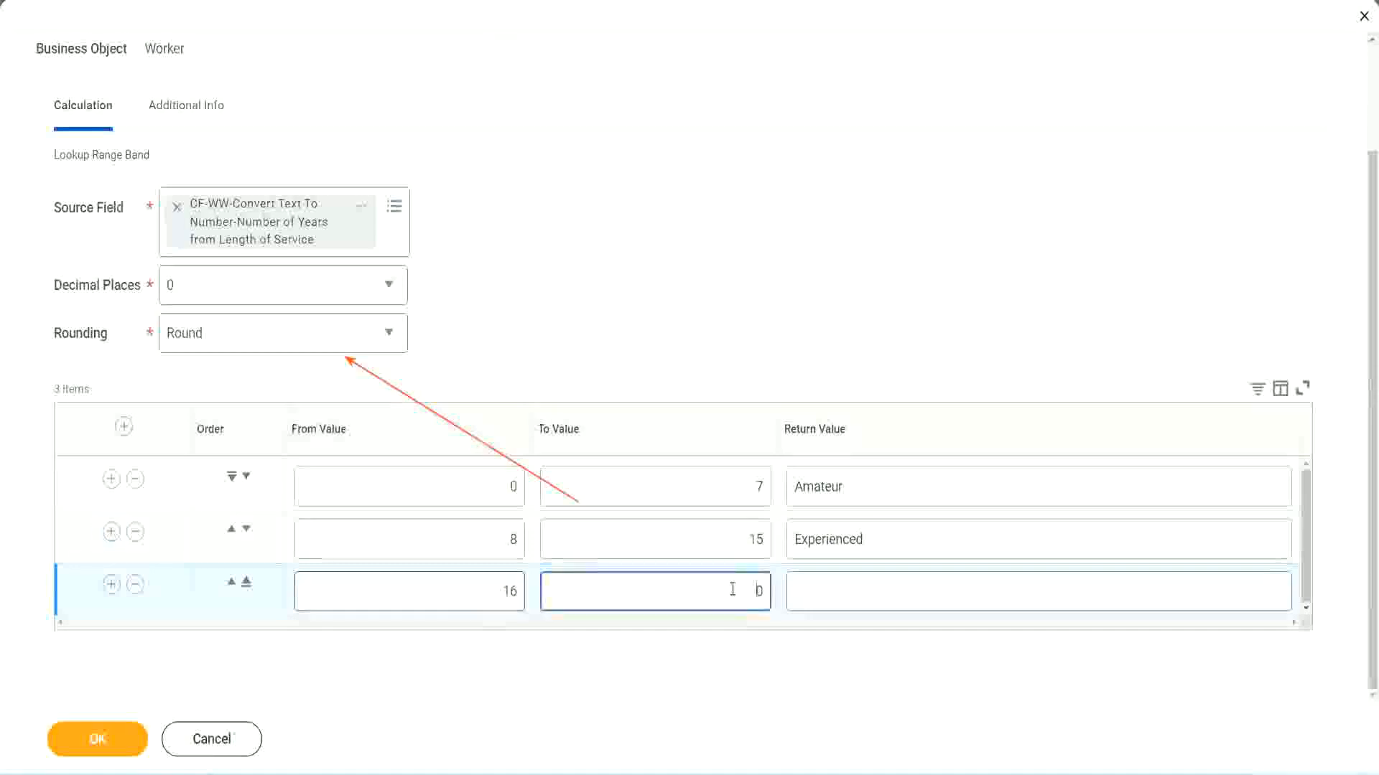
{"action": "type", "text": "3"}
{"action": "key", "text": "Tab"}
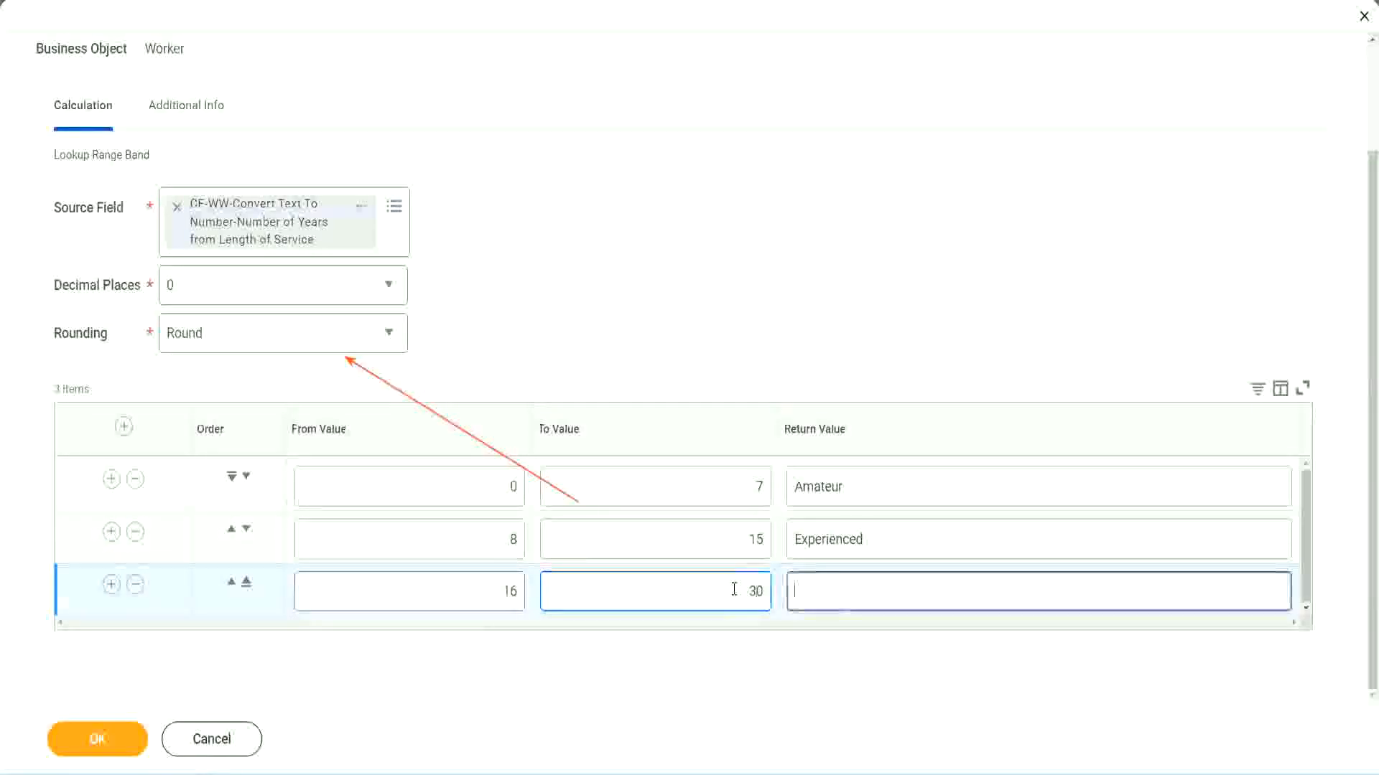
{"action": "type", "text": "L"}
{"action": "key", "text": "BackSpace"}
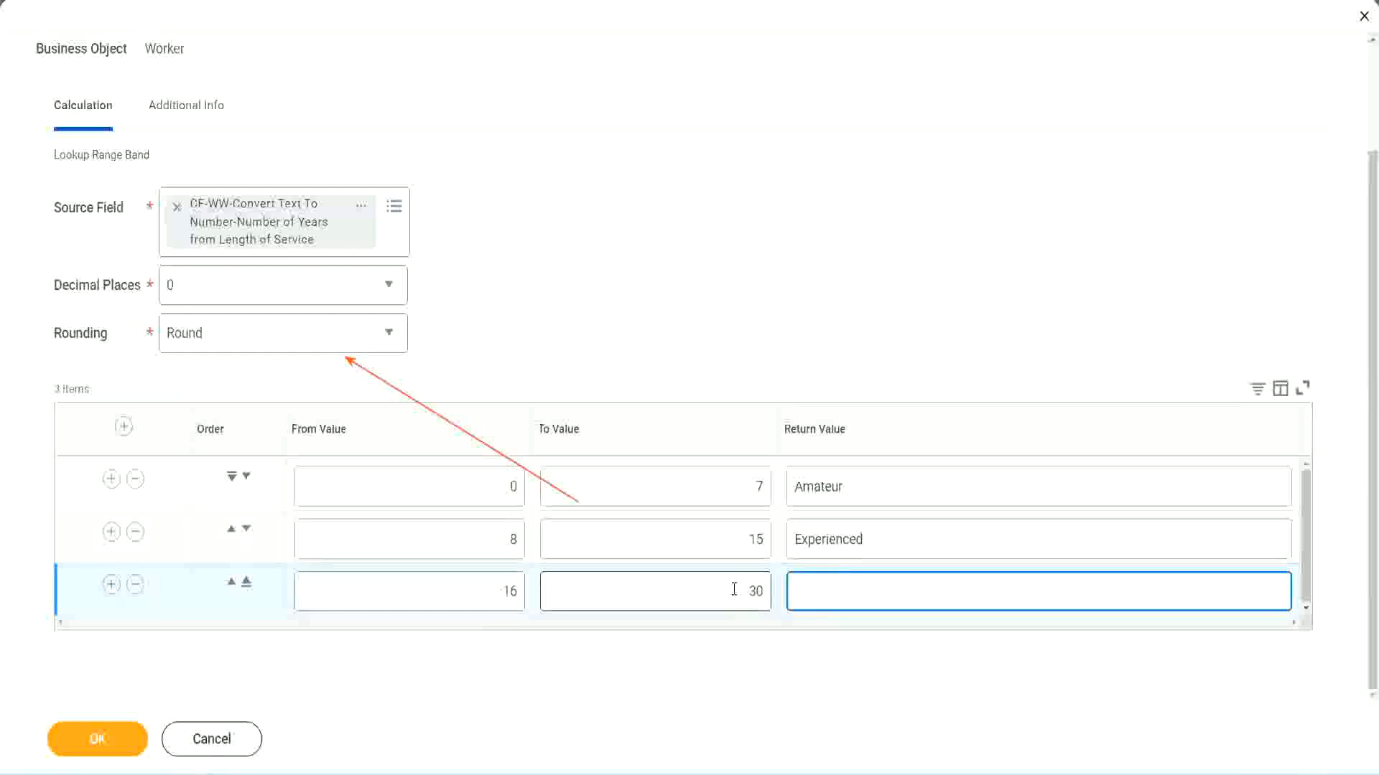
{"action": "type", "text": "Senior"}
Add a fourth range row from 31 to 1000 with the return value Legend
{"action": "left_click", "coordinate": [109, 586]}
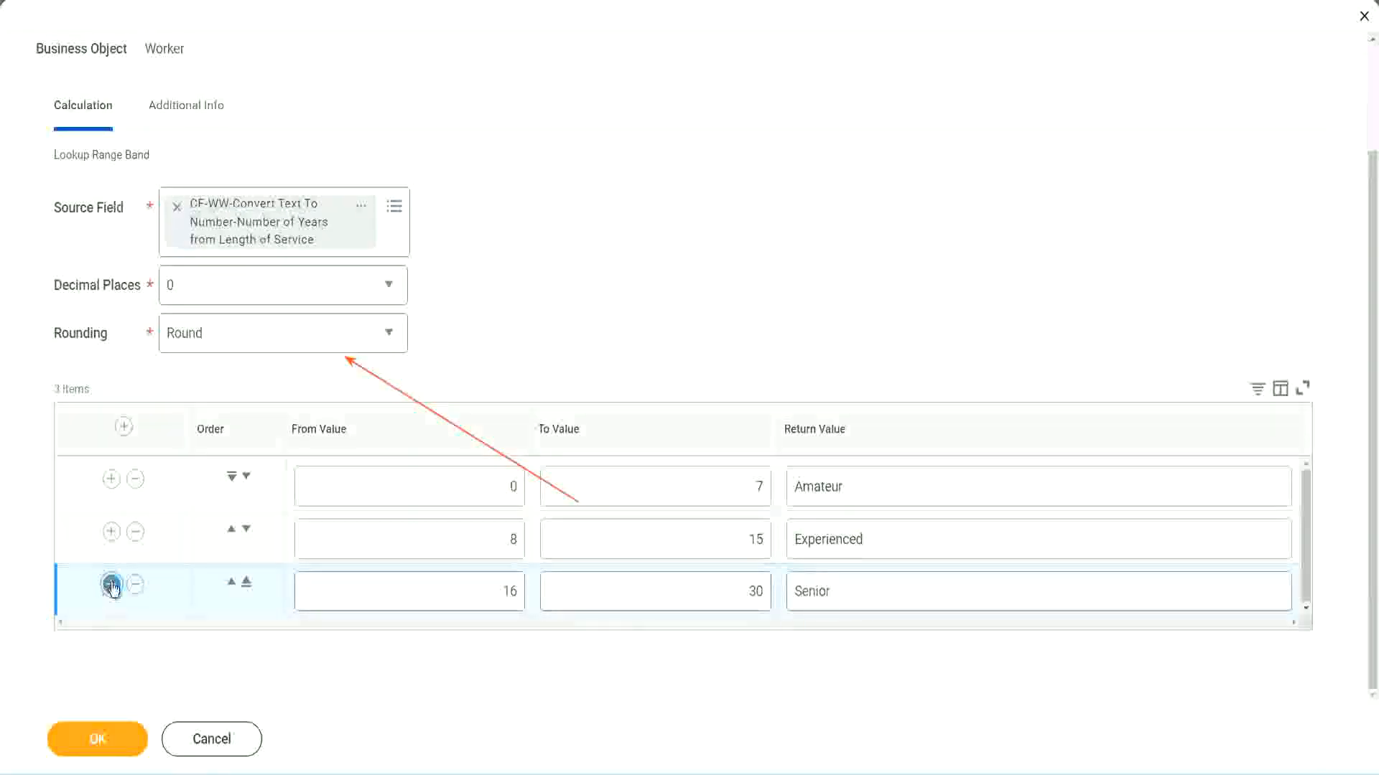
{"action": "scroll", "coordinate": [261, 542], "scroll_direction": "down", "scroll_amount": 1}
{"action": "double_click", "coordinate": [453, 585]}
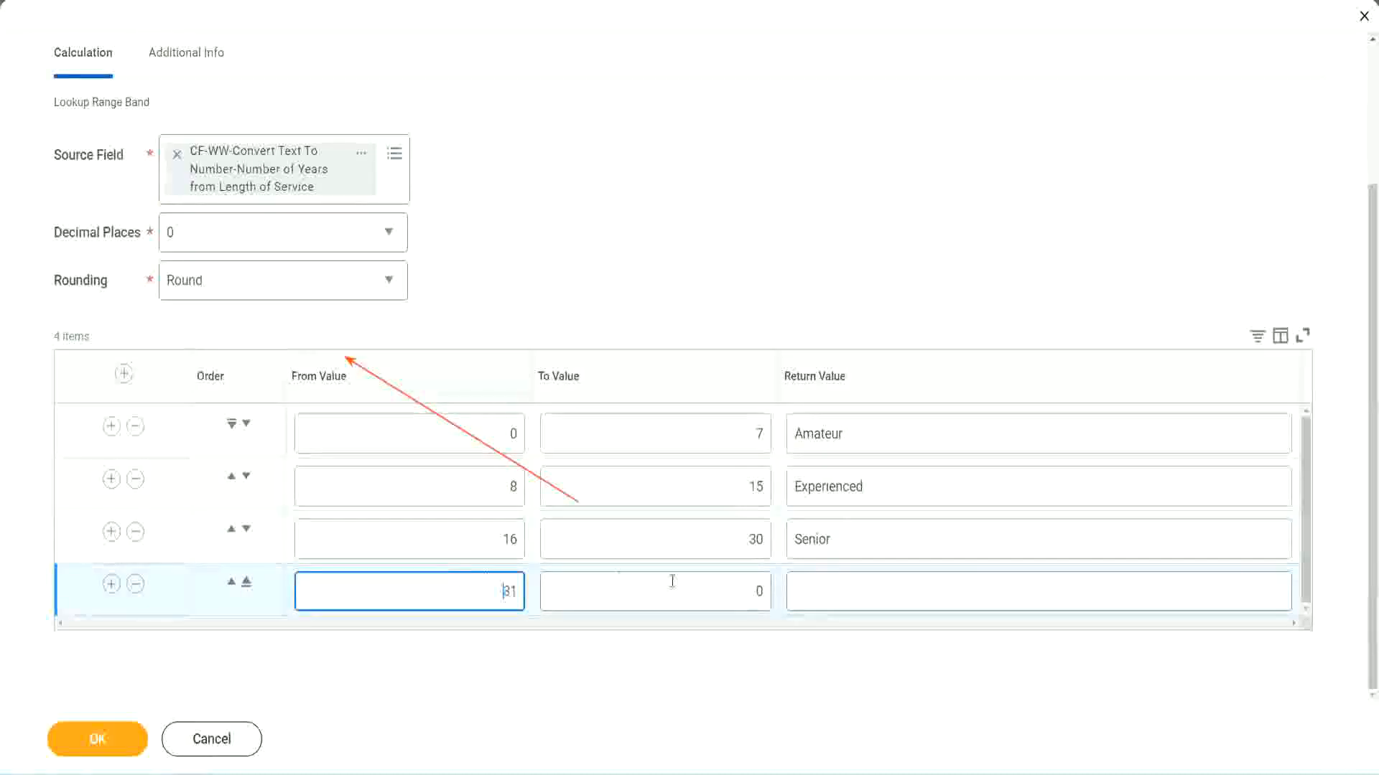
{"action": "left_click", "coordinate": [742, 593]}
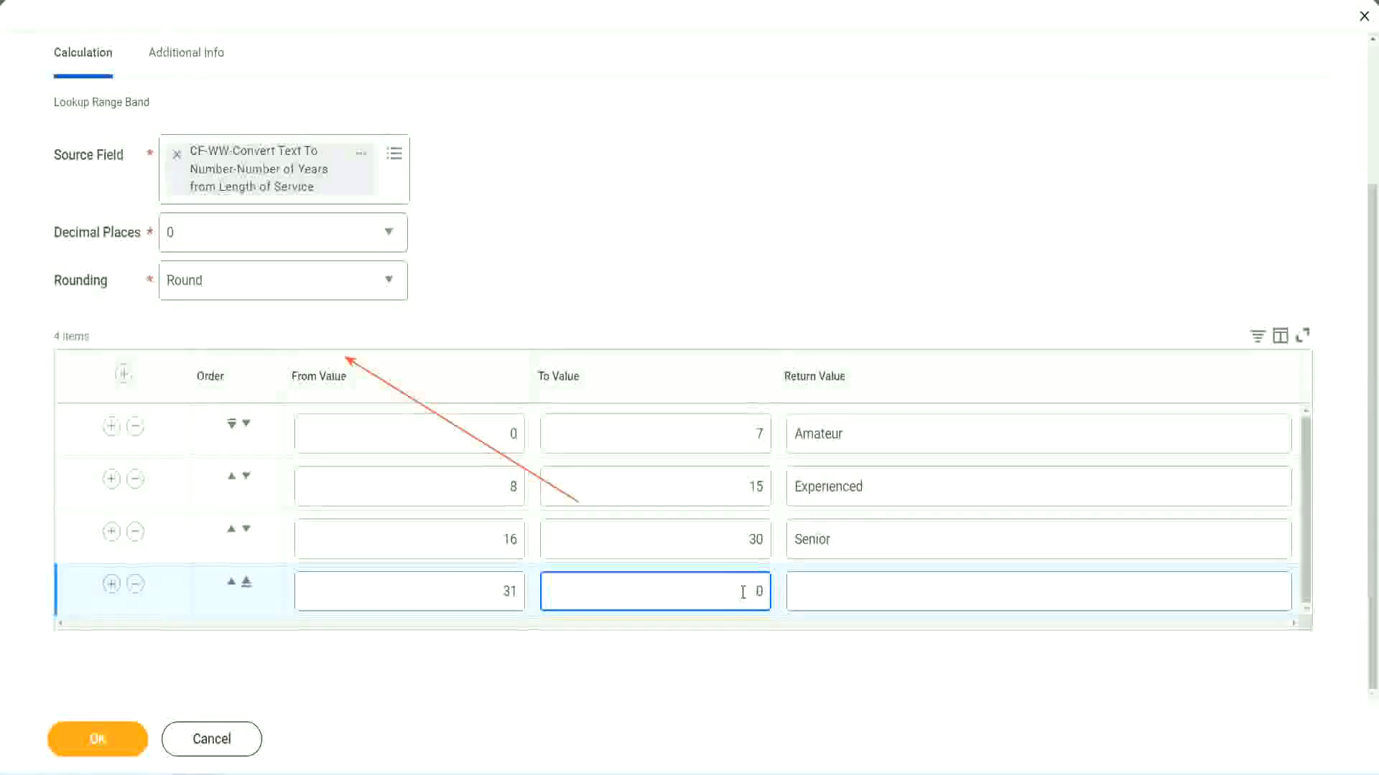
{"action": "type", "text": "1000"}
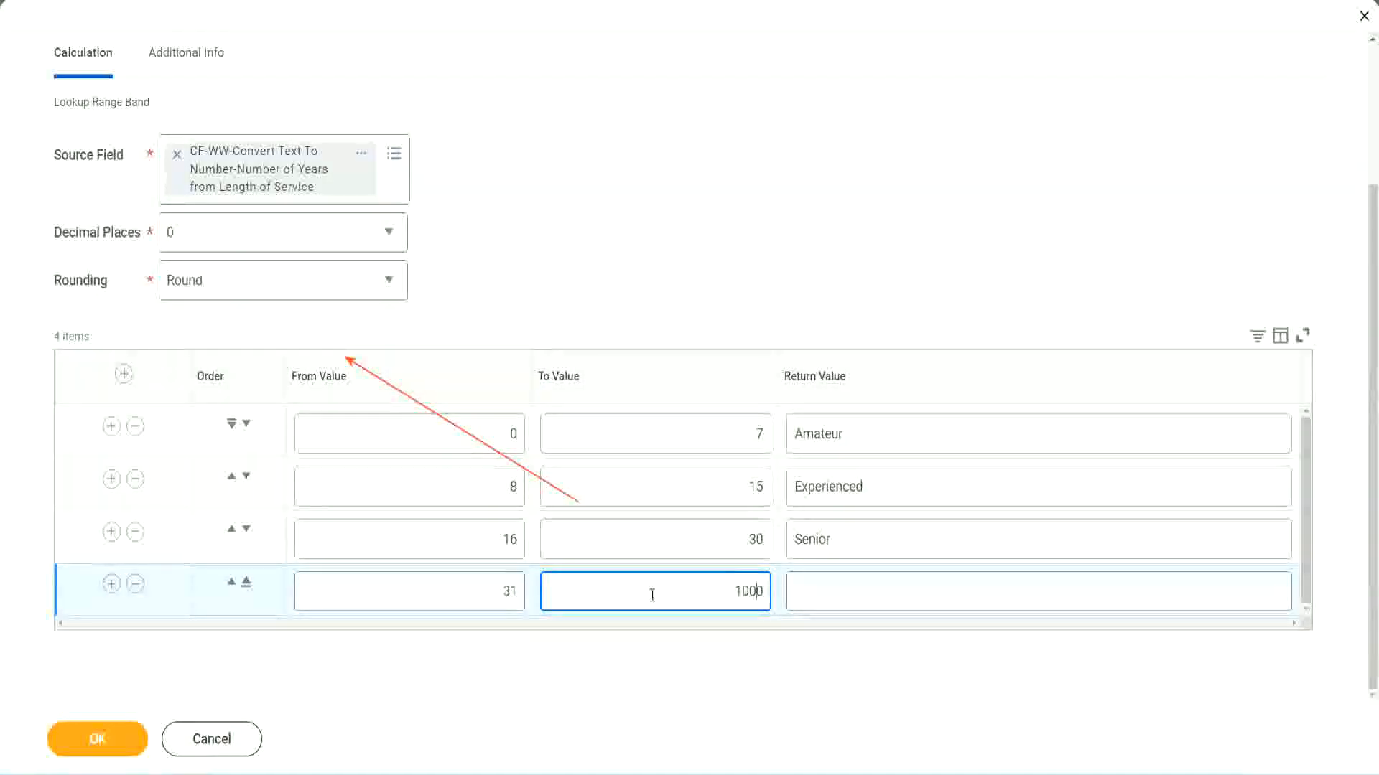
{"action": "left_click_drag", "start_coordinate": [717, 583], "coordinate": [800, 585]}
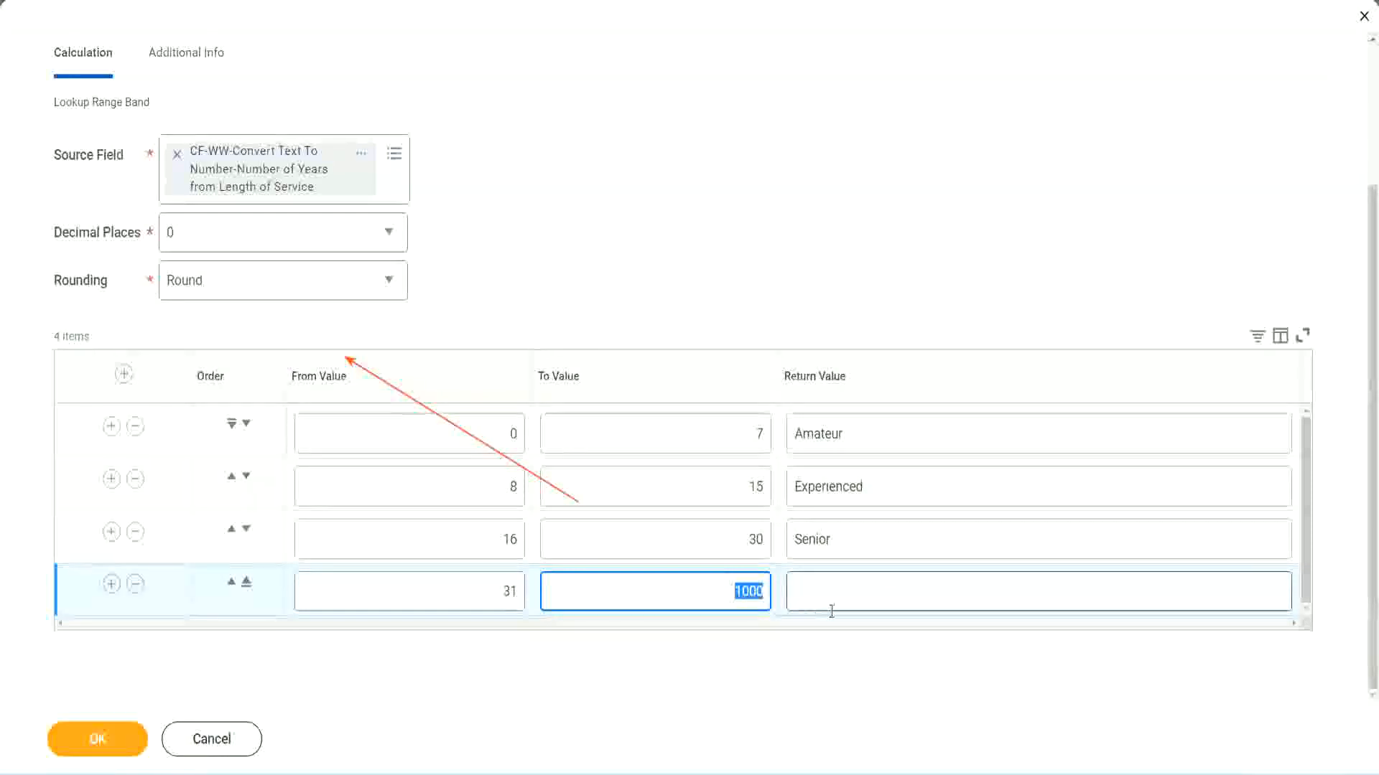
{"action": "left_click", "coordinate": [729, 585]}
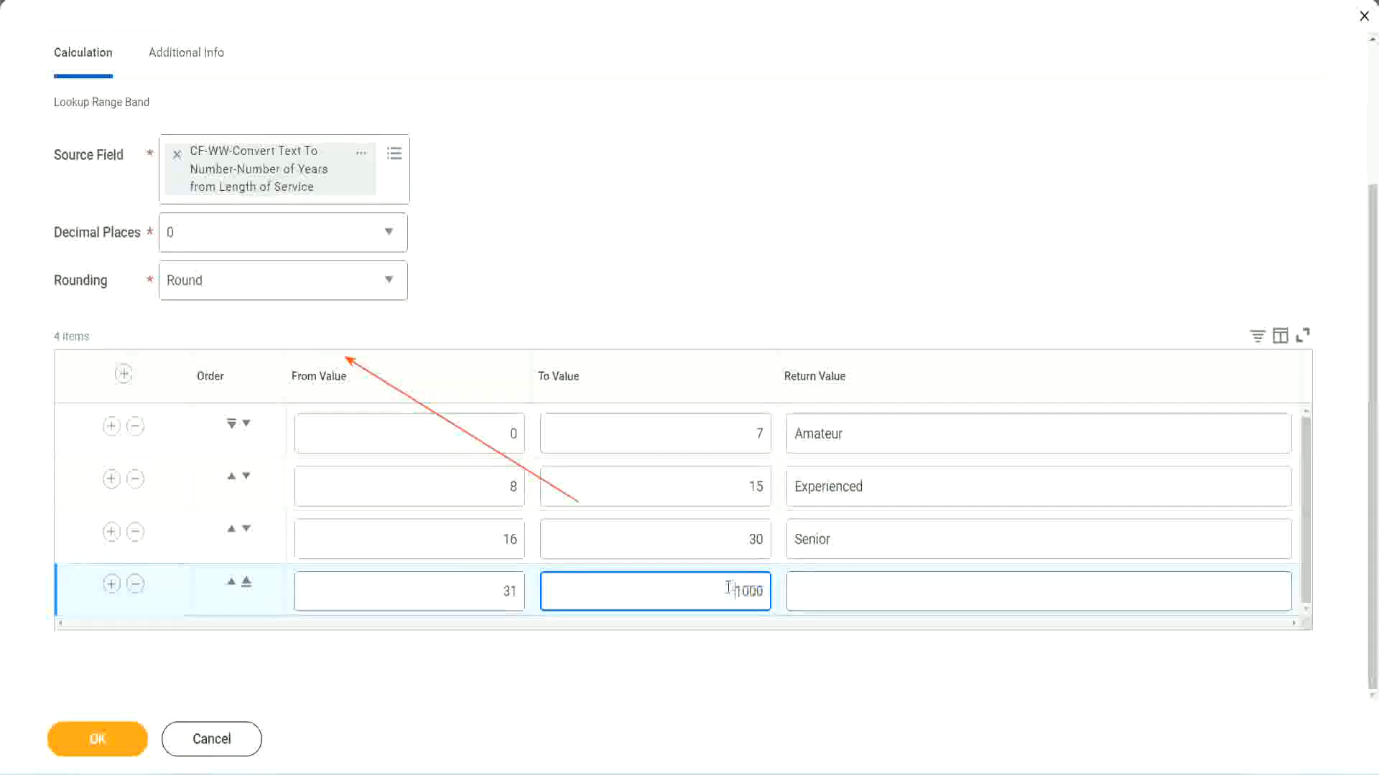
{"action": "left_click_drag", "start_coordinate": [723, 587], "coordinate": [773, 589]}
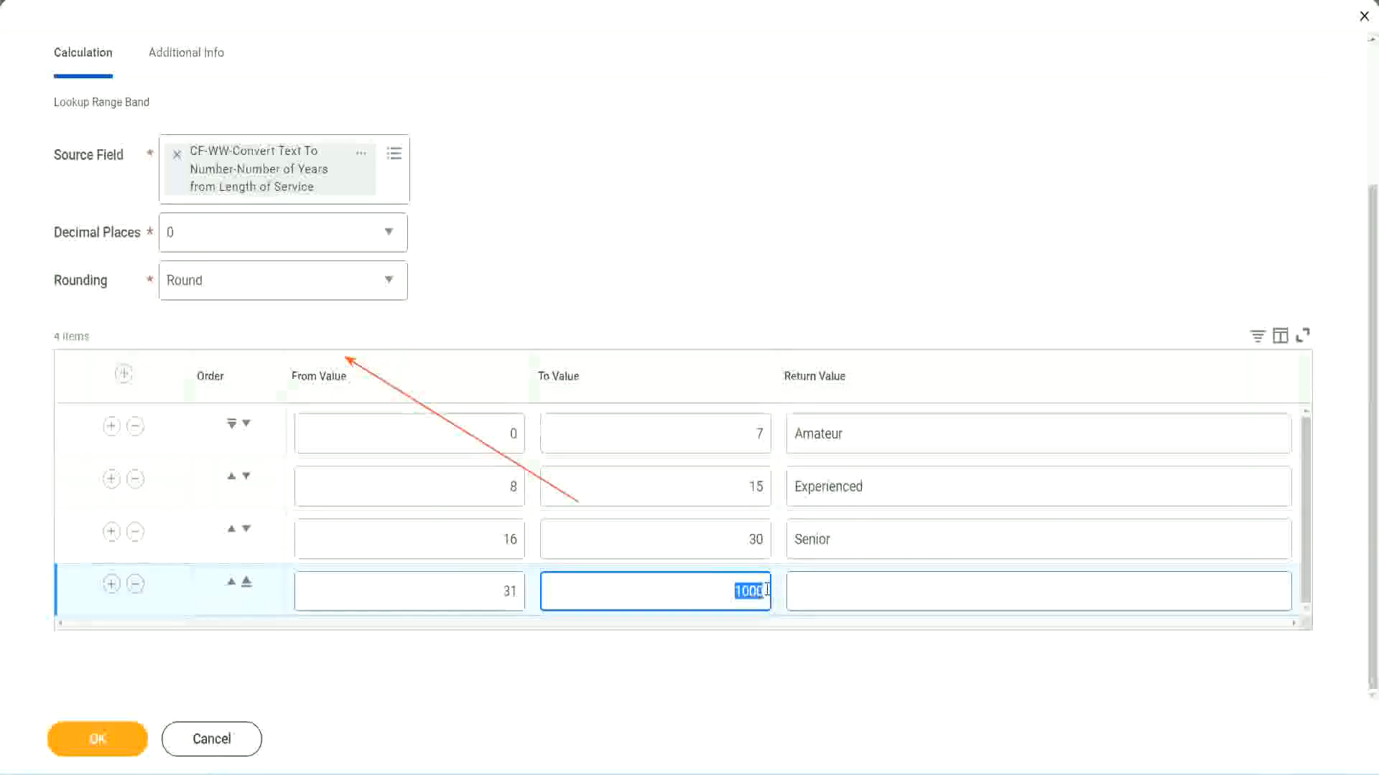
{"action": "left_click", "coordinate": [860, 592]}
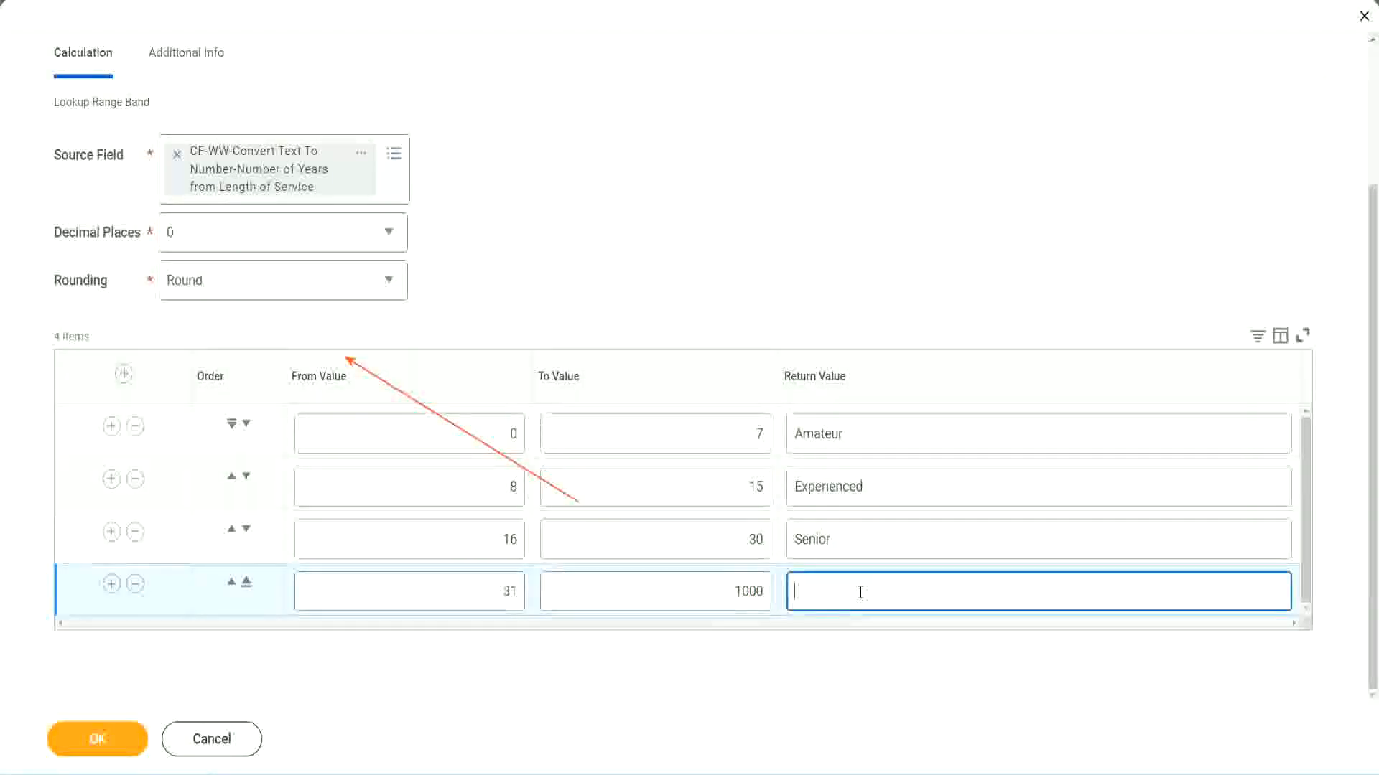
{"action": "type", "text": "Legend"}
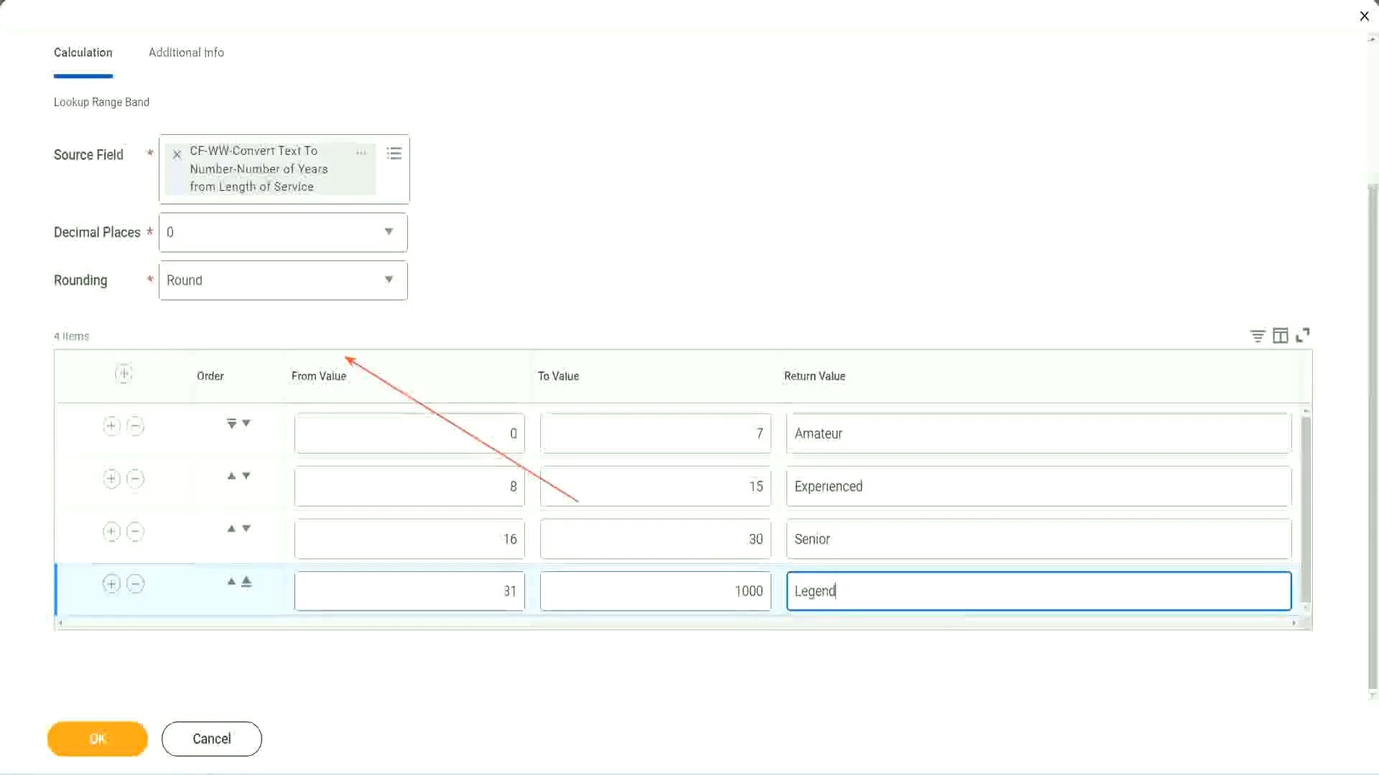
Review the from and to values of the four range rows against their return values
{"action": "left_click", "coordinate": [644, 238]}
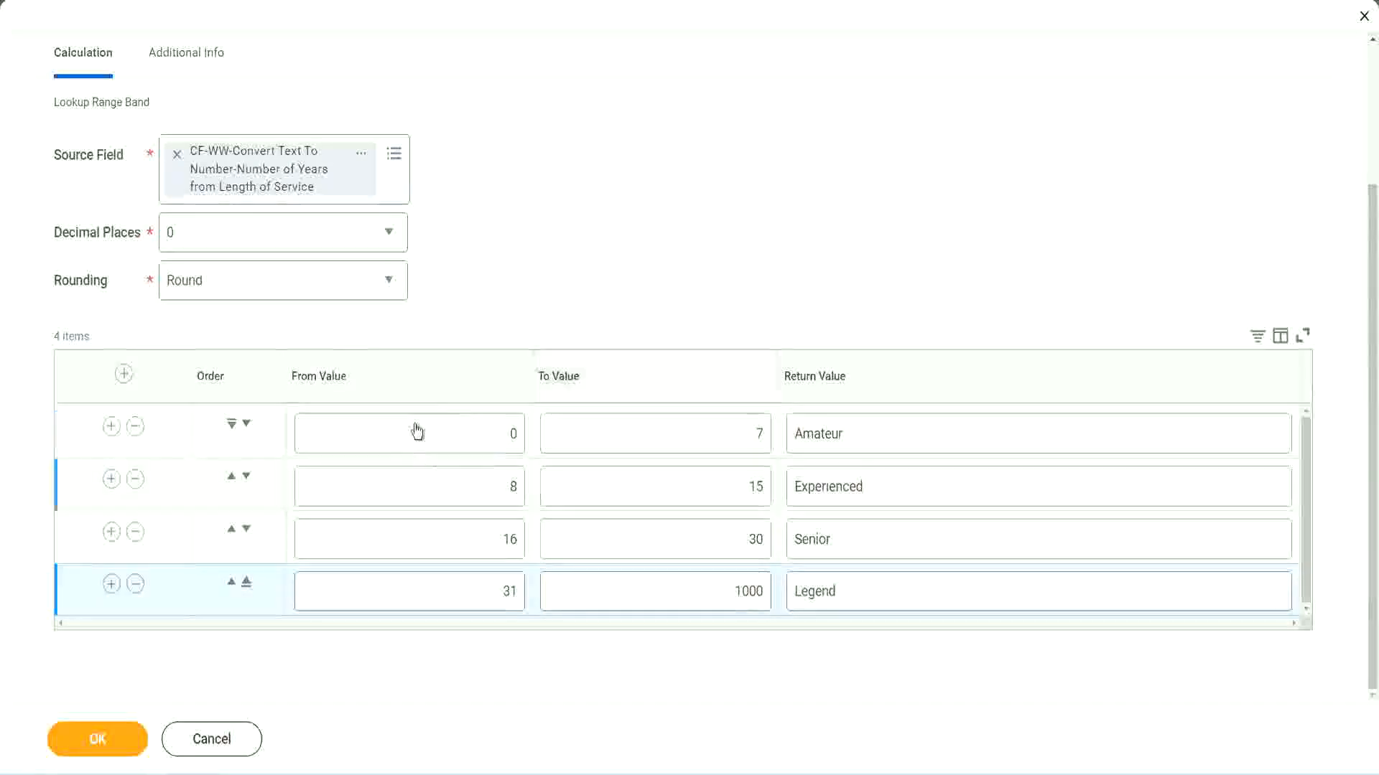
{"action": "left_click", "coordinate": [896, 431]}
{"action": "left_click", "coordinate": [891, 488]}
{"action": "left_click", "coordinate": [868, 546]}
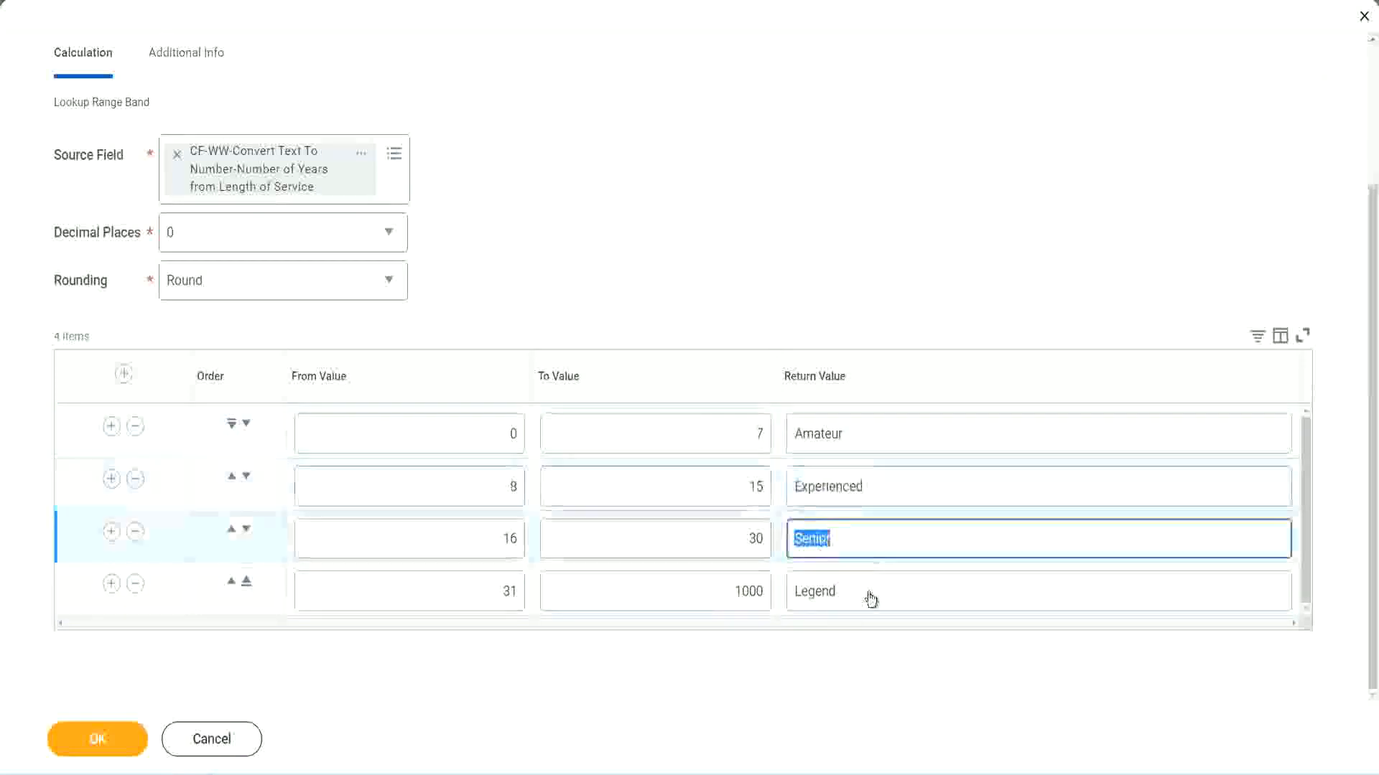
{"action": "left_click", "coordinate": [868, 591]}
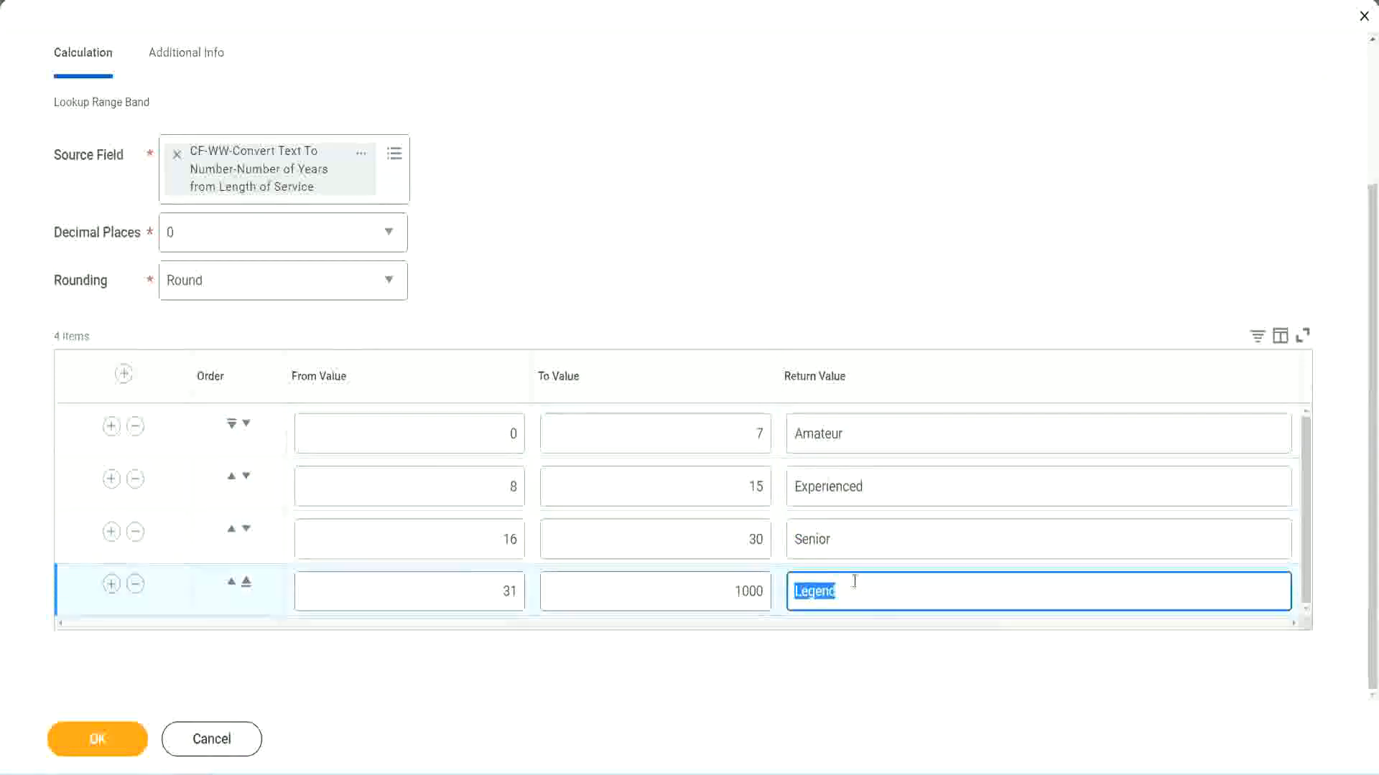
{"action": "left_click", "coordinate": [440, 438]}
{"action": "left_click", "coordinate": [707, 428]}
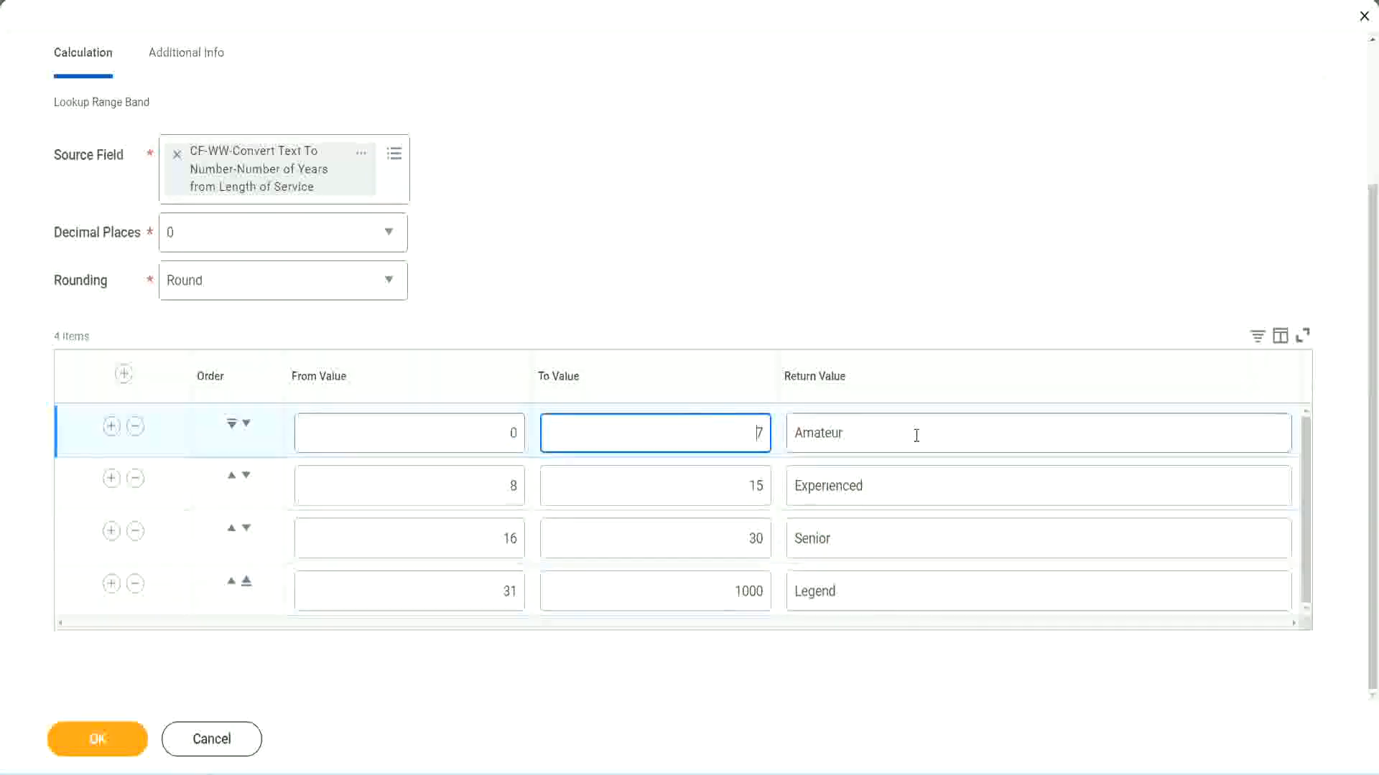
{"action": "left_click", "coordinate": [912, 434]}
{"action": "left_click", "coordinate": [891, 486]}
{"action": "left_click", "coordinate": [874, 544]}
{"action": "left_click", "coordinate": [868, 589]}
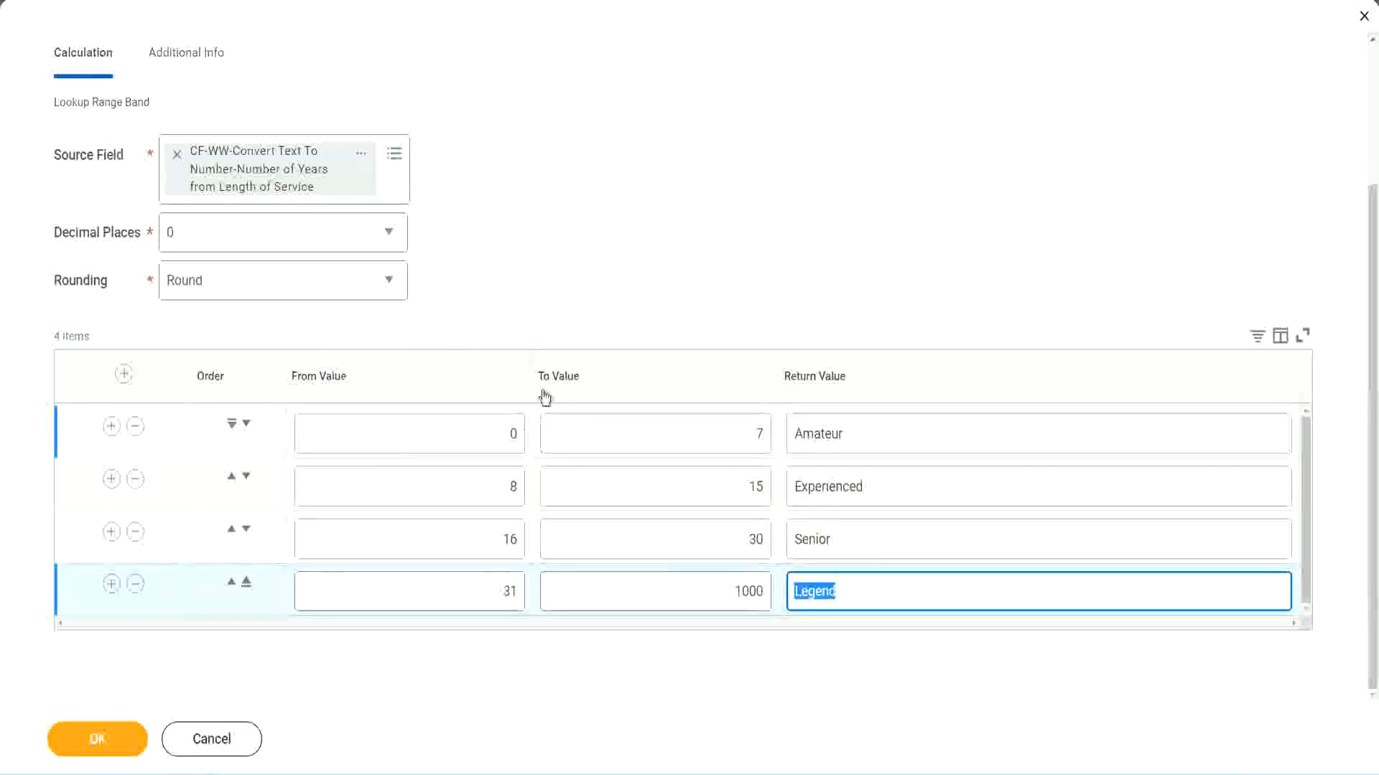
{"action": "left_click", "coordinate": [641, 309]}
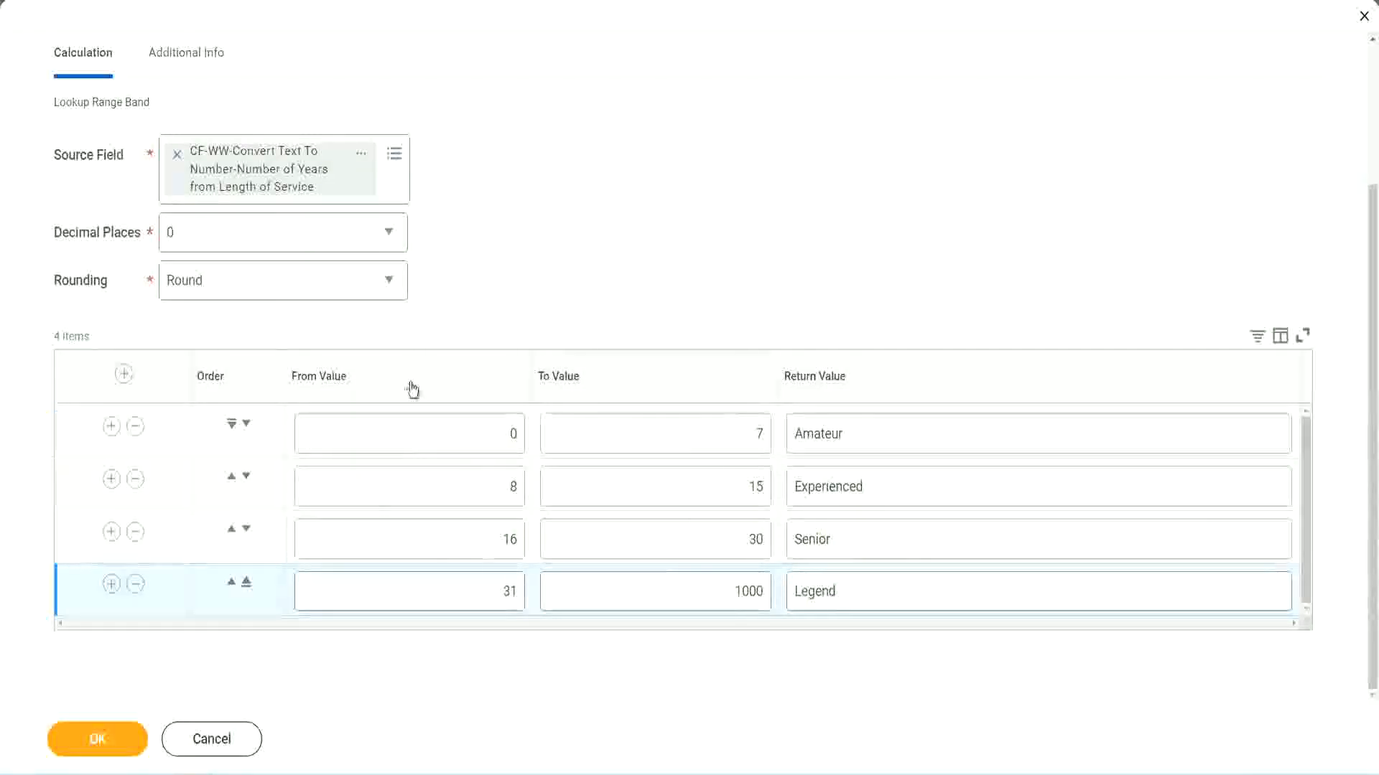
Save the Lookup Range Band calculated field and copy its name from the save confirmation
{"action": "left_click", "coordinate": [96, 737]}
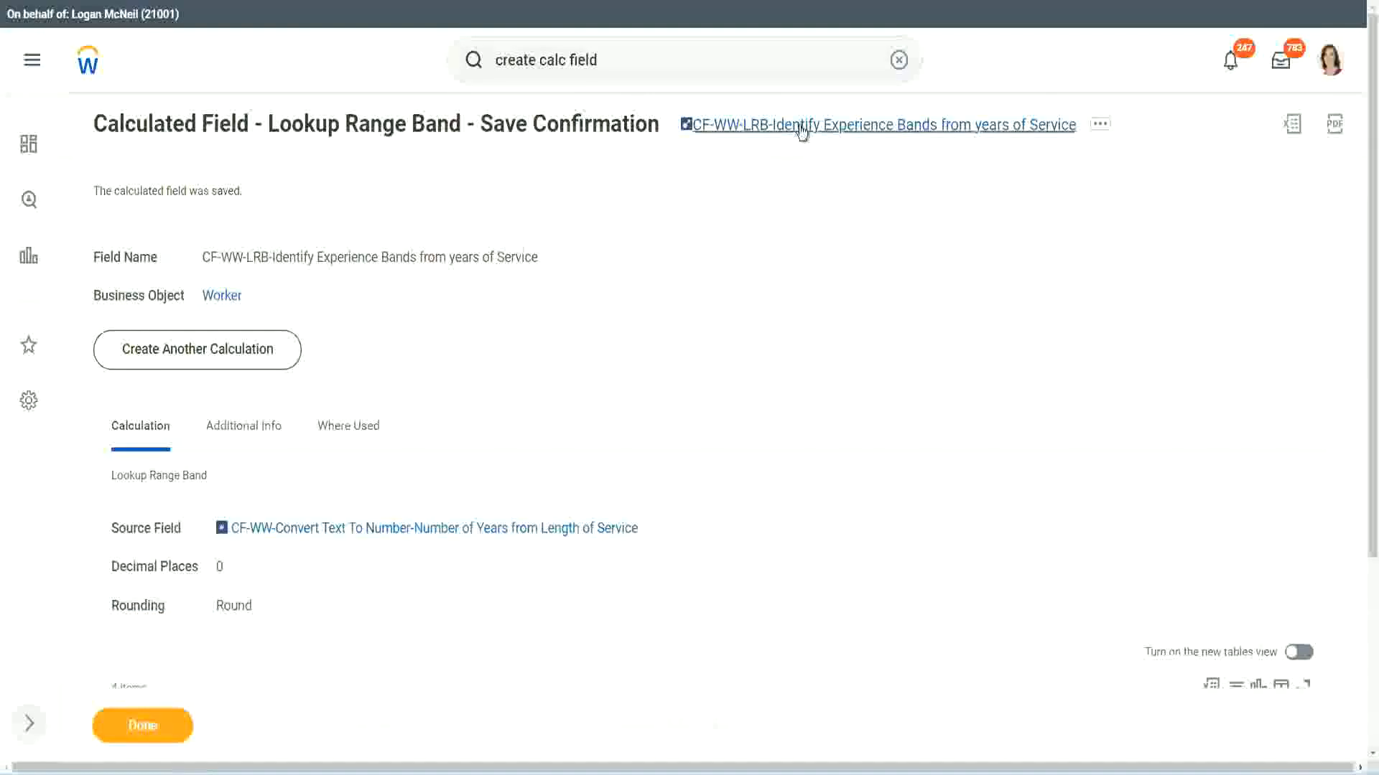
{"action": "right_click", "coordinate": [800, 131]}
{"action": "left_click", "coordinate": [817, 214]}
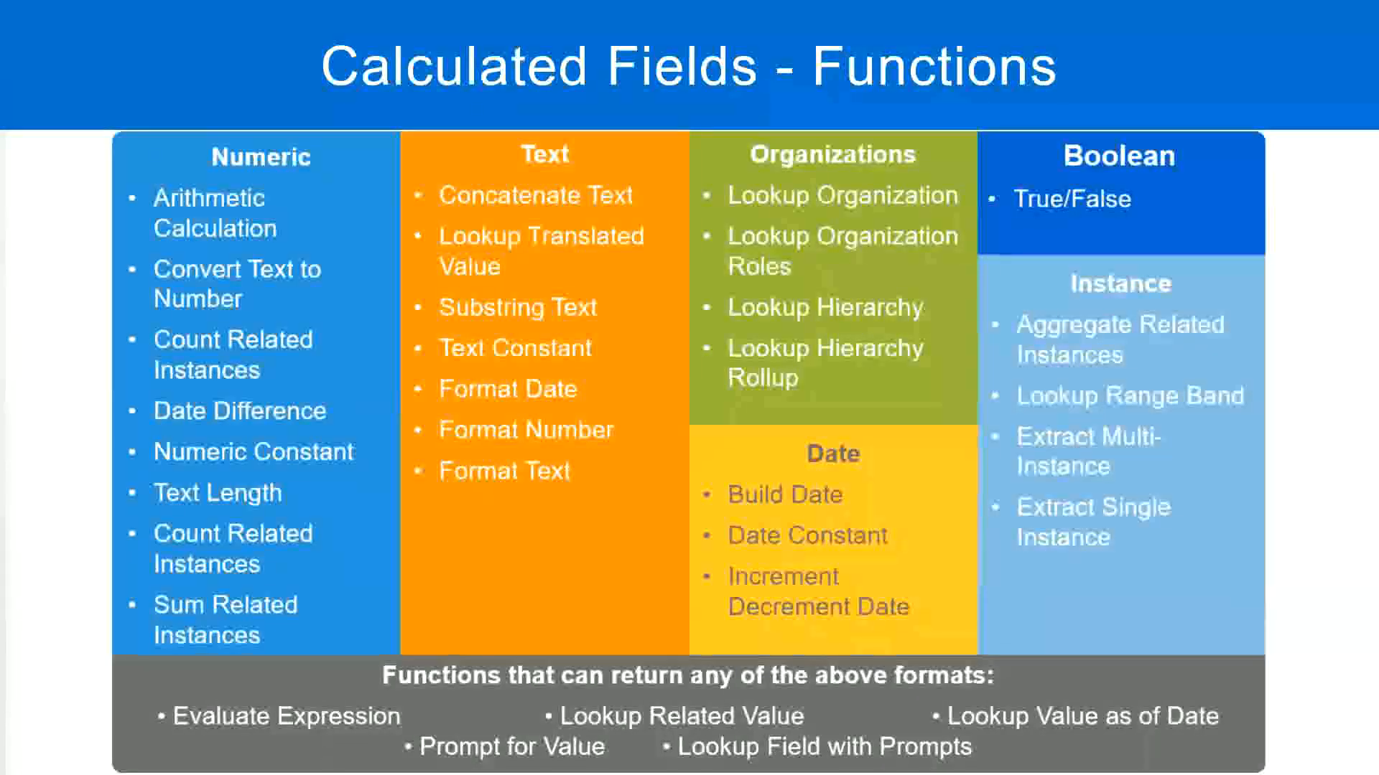
Switch to Notepad++ and add the line 10,000 USD a few lines below the existing notes
{"action": "key", "text": "alt+Tab"}
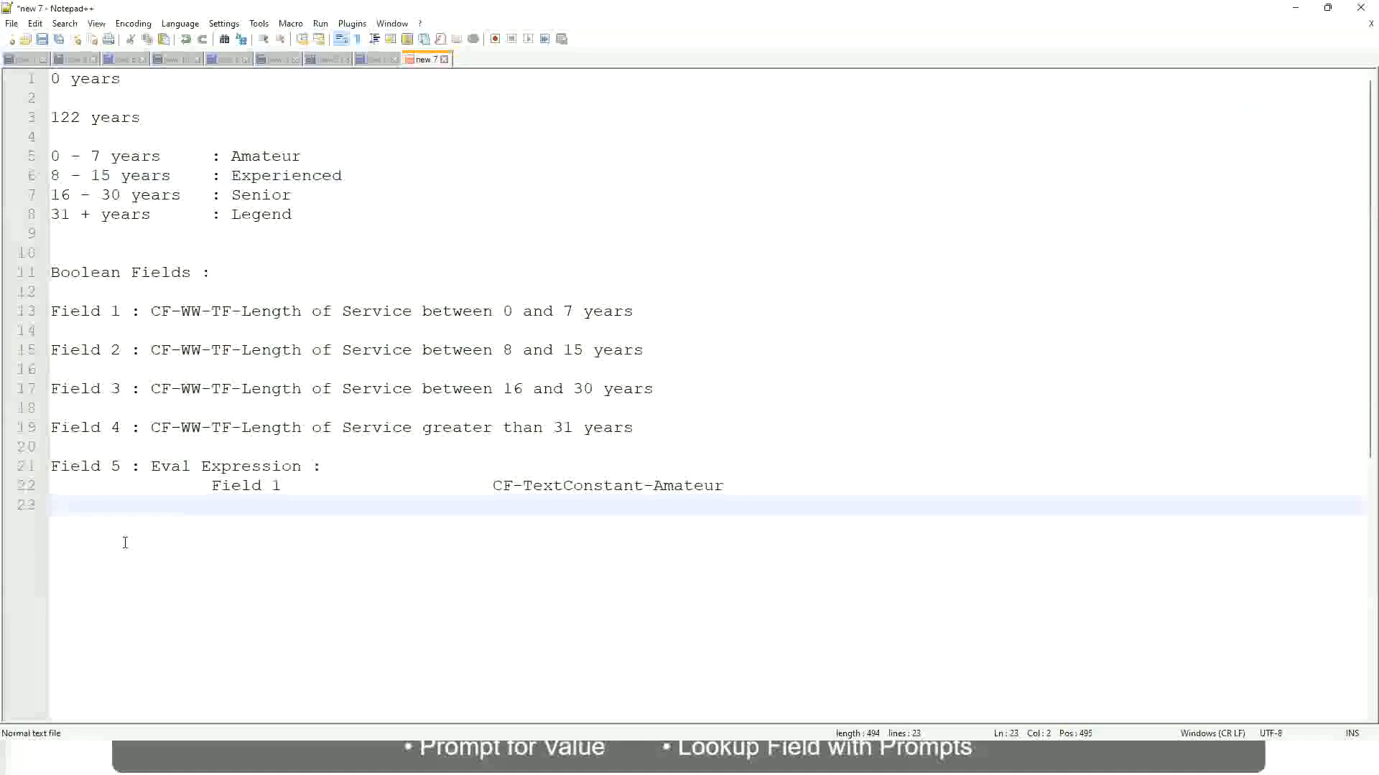
{"action": "key", "text": "Return"}
{"action": "key", "text": "Return"}
{"action": "key", "text": "Return"}
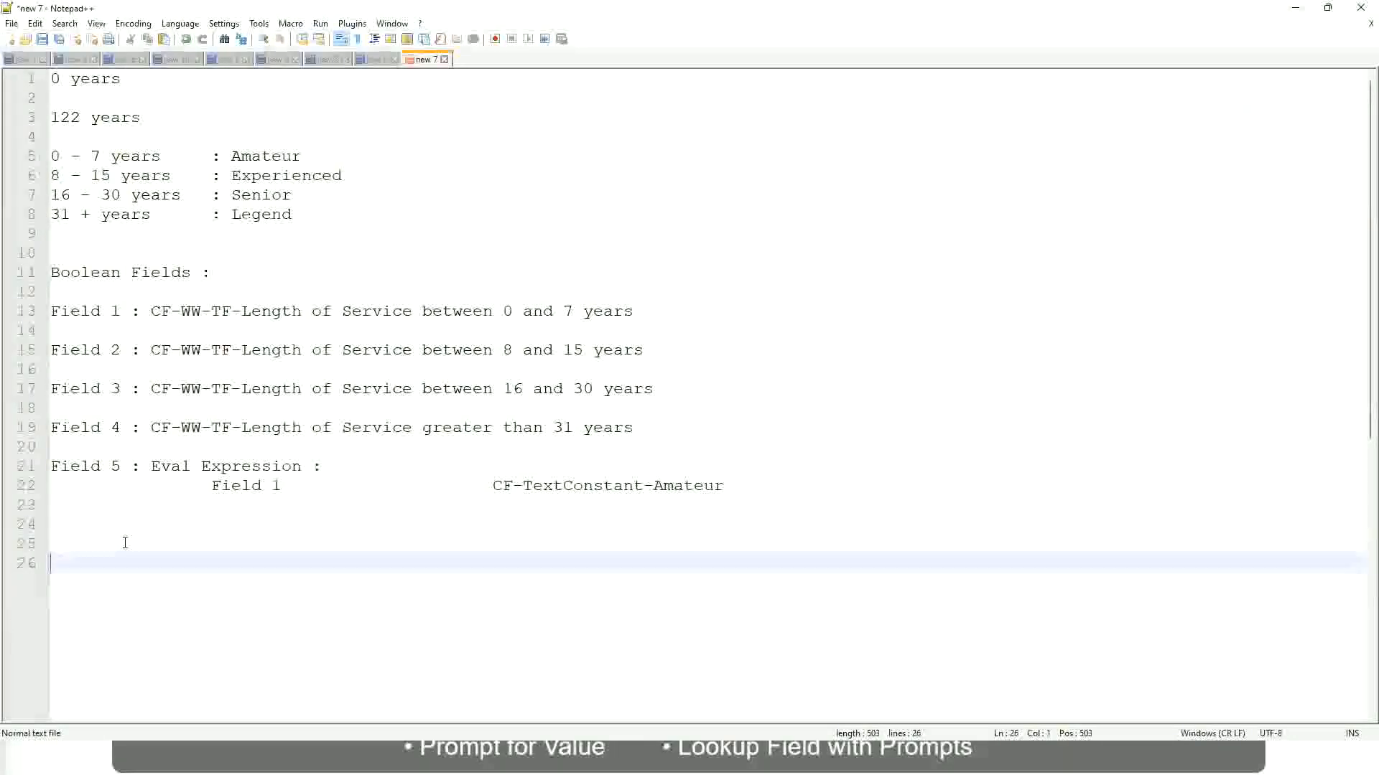
{"action": "type", "text": "10,000 USD"}
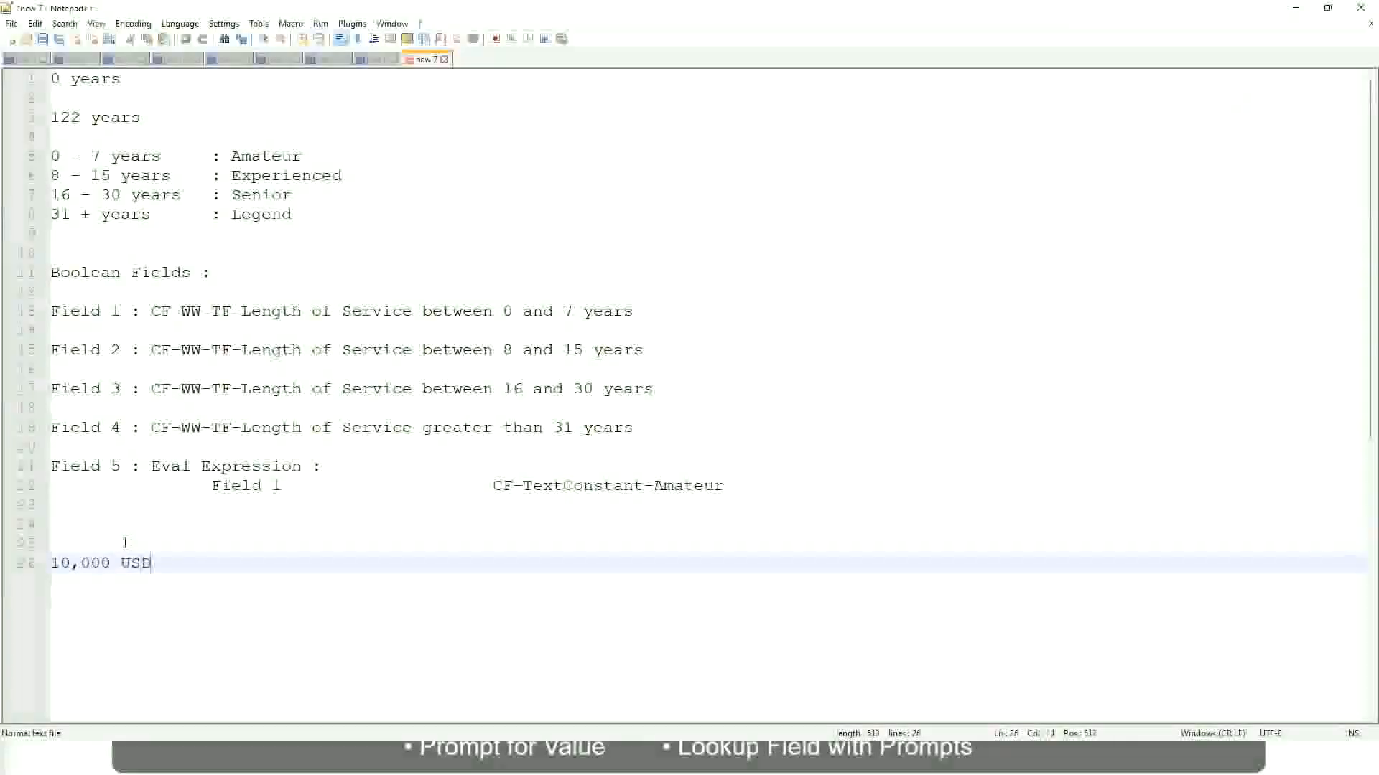
Add 1,000,000 USD on the same line as 10,000 USD, spaced well apart from it
{"action": "key", "text": "Tab"}
{"action": "key", "text": "Tab"}
{"action": "key", "text": "Tab"}
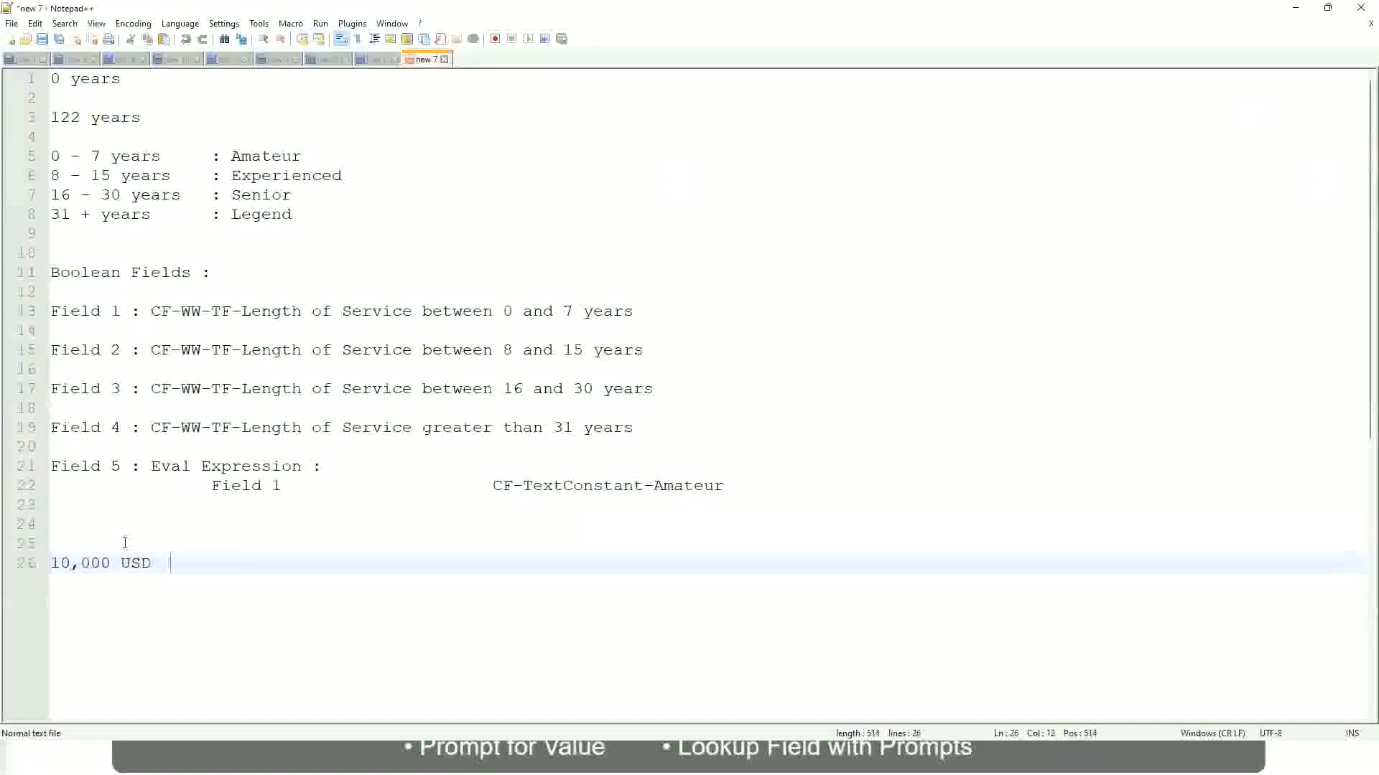
{"action": "key", "text": "Tab"}
{"action": "key", "text": "Tab"}
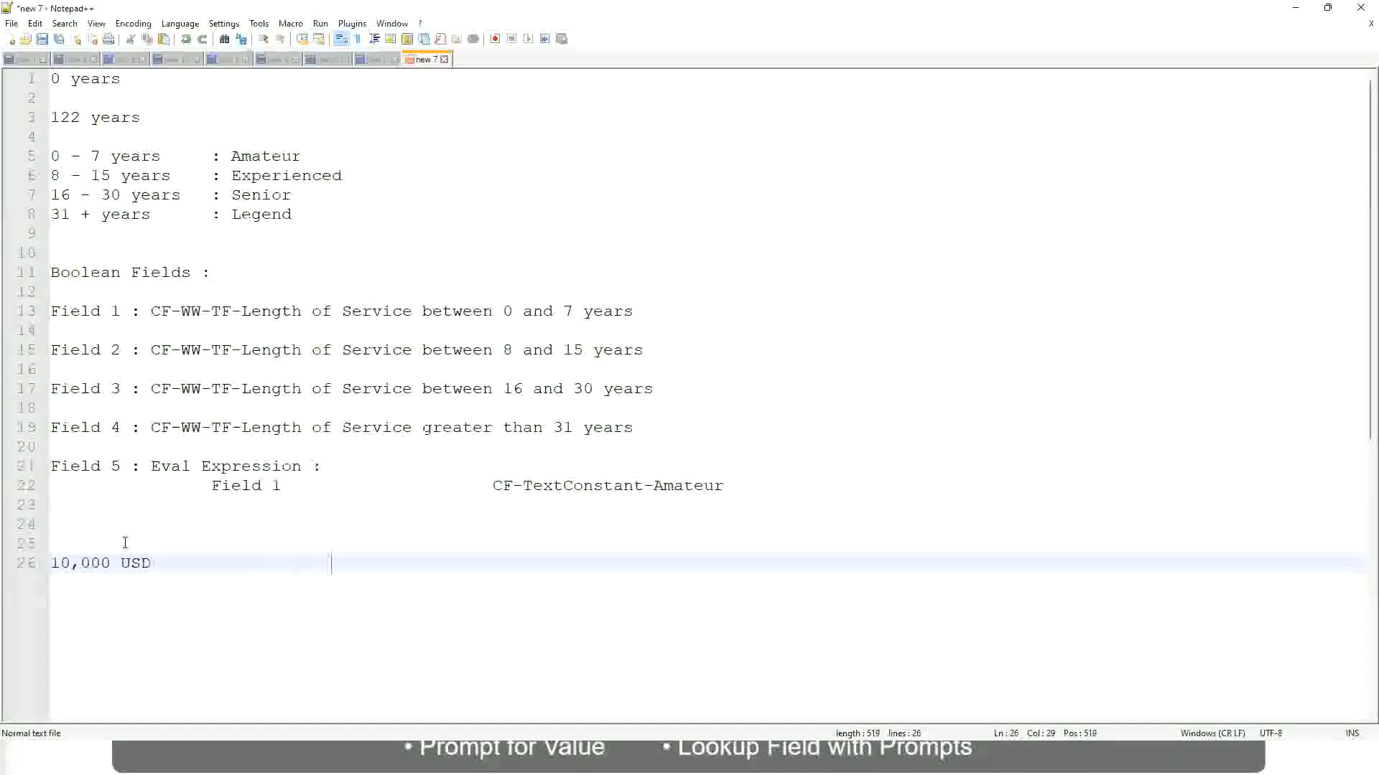
{"action": "type", "text": "1,00"}
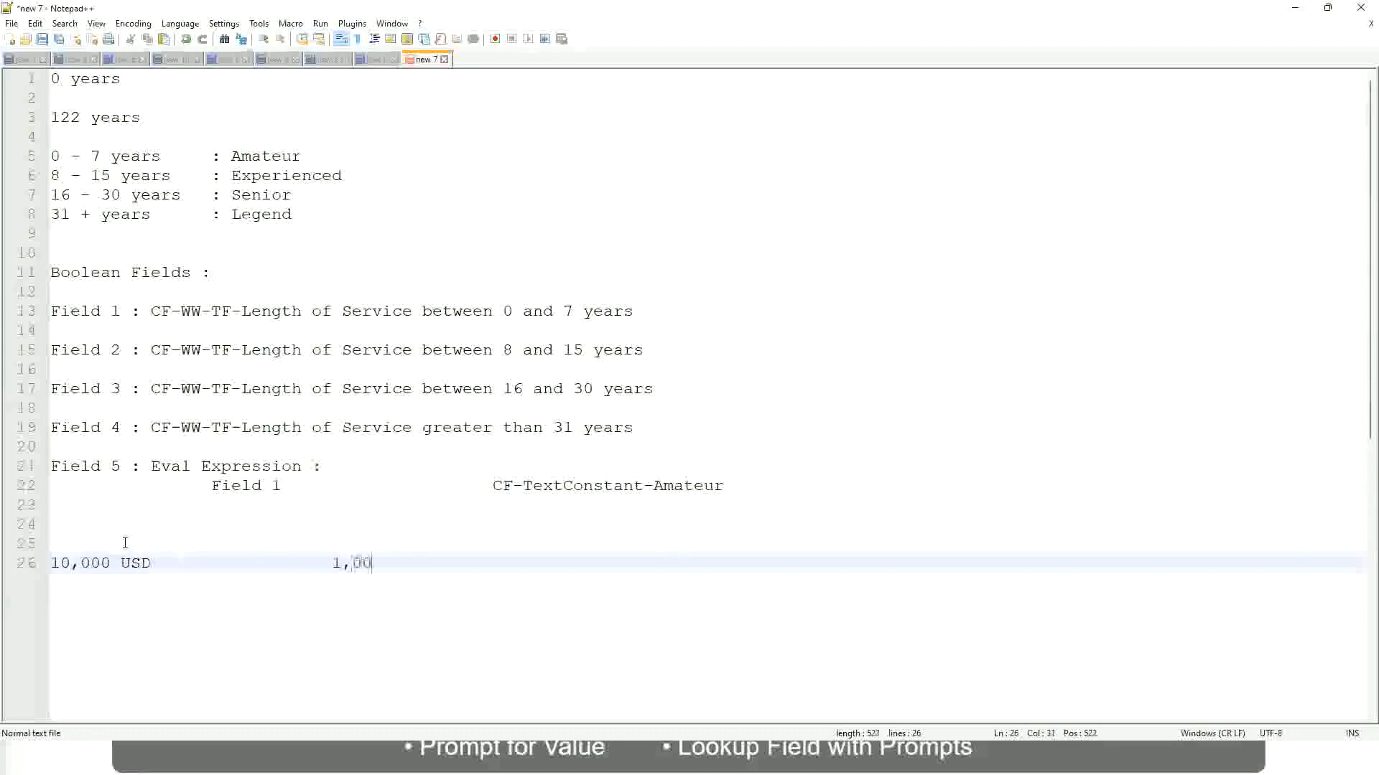
{"action": "type", "text": "0,000"}
{"action": "key", "text": "Left"}
{"action": "key", "text": "Left"}
{"action": "key", "text": "Left"}
{"action": "key", "text": "Left"}
{"action": "key", "text": "Left"}
{"action": "key", "text": "Left"}
{"action": "key", "text": "Left"}
{"action": "key", "text": "Left"}
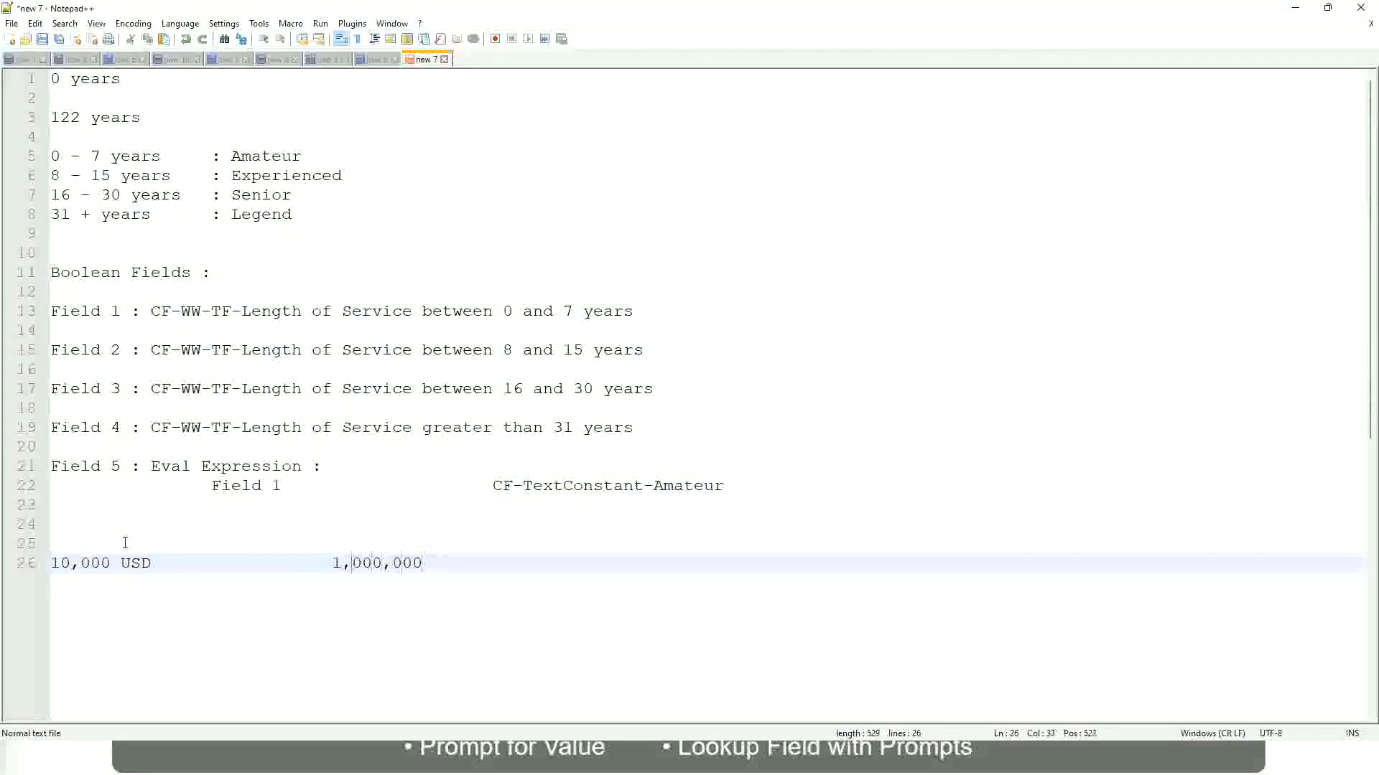
{"action": "key", "text": "Right"}
{"action": "key", "text": "Right"}
{"action": "key", "text": "Right"}
{"action": "key", "text": "Right"}
{"action": "key", "text": "Right"}
{"action": "key", "text": "Right"}
{"action": "key", "text": "Right"}
{"action": "key", "text": "Right"}
{"action": "key", "text": "Right"}
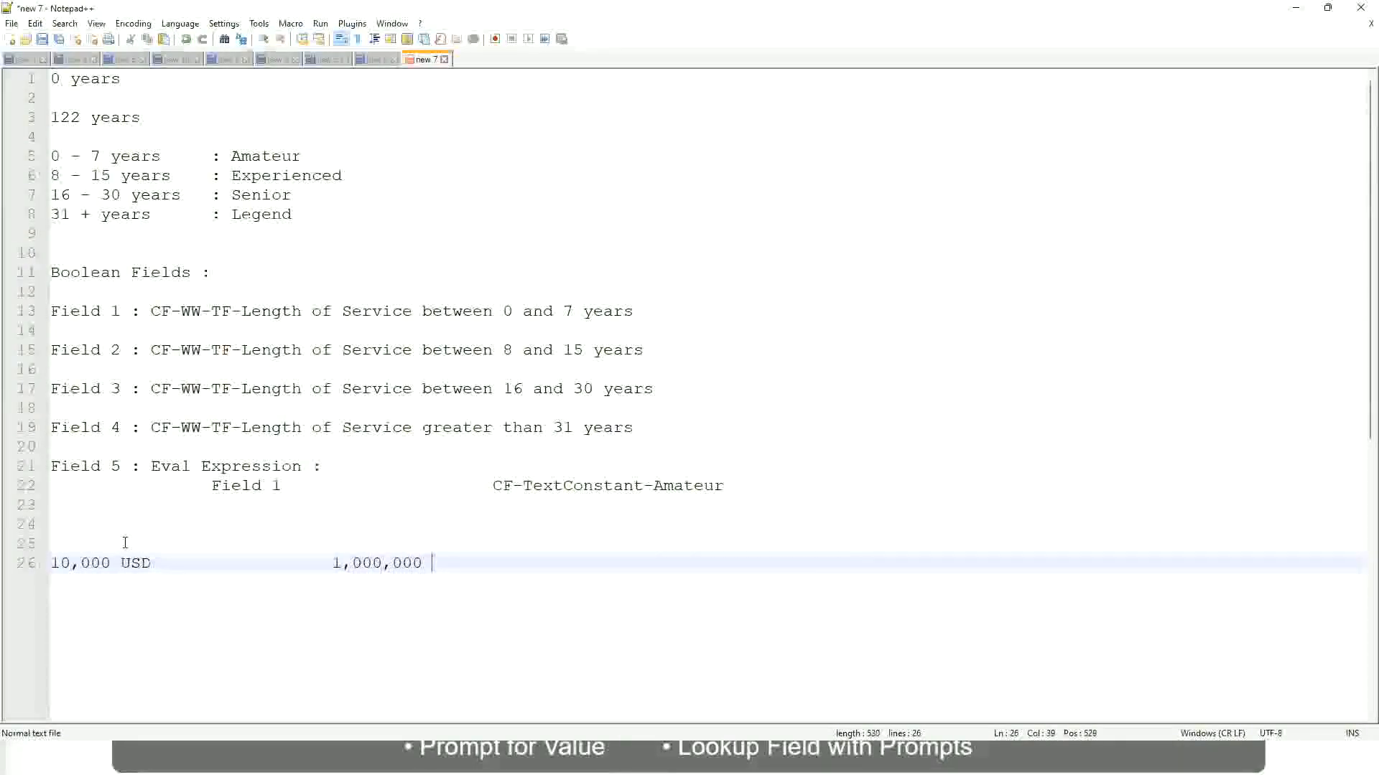
{"action": "type", "text": "USD"}
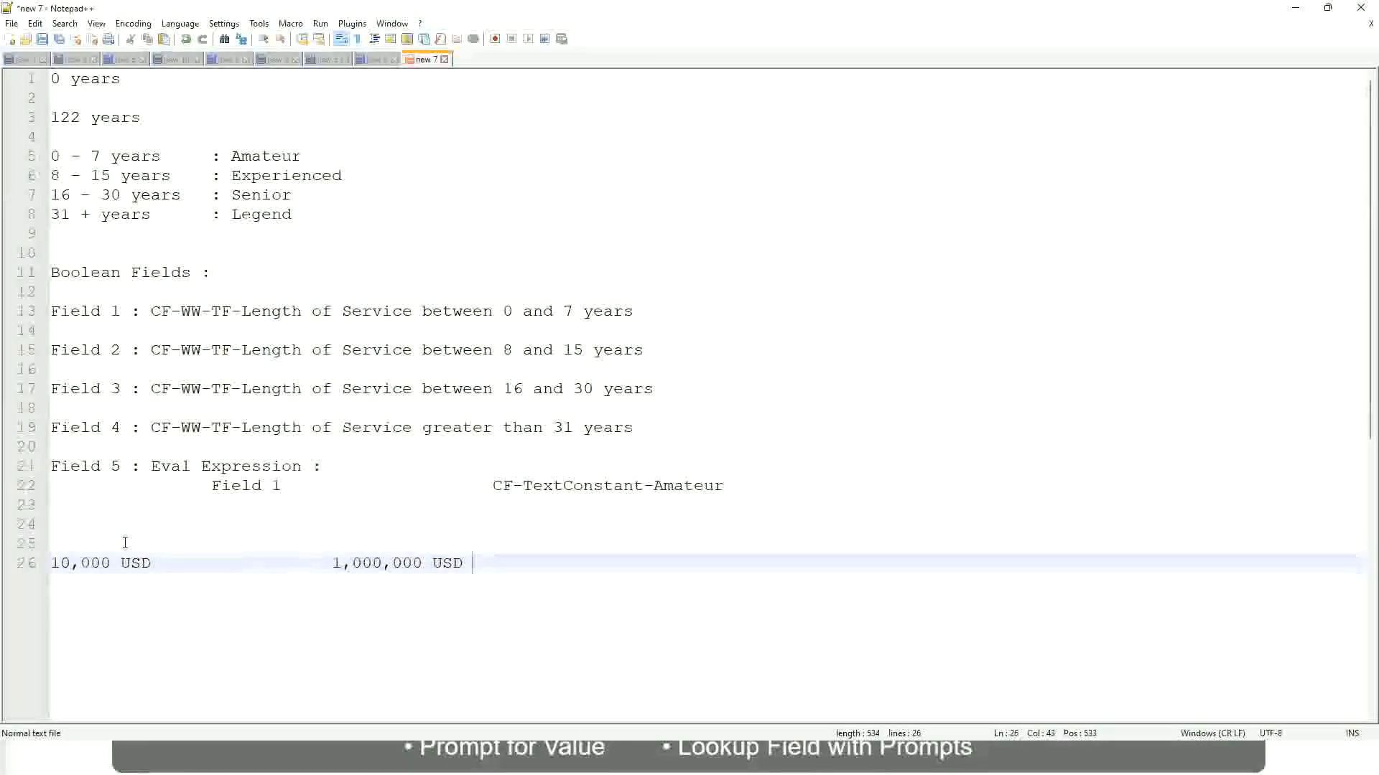
Leave a blank line below the USD amounts and add the range line "10 - 50,000 : Low", tabbed before the colon
{"action": "key", "text": "Return"}
{"action": "key", "text": "Return"}
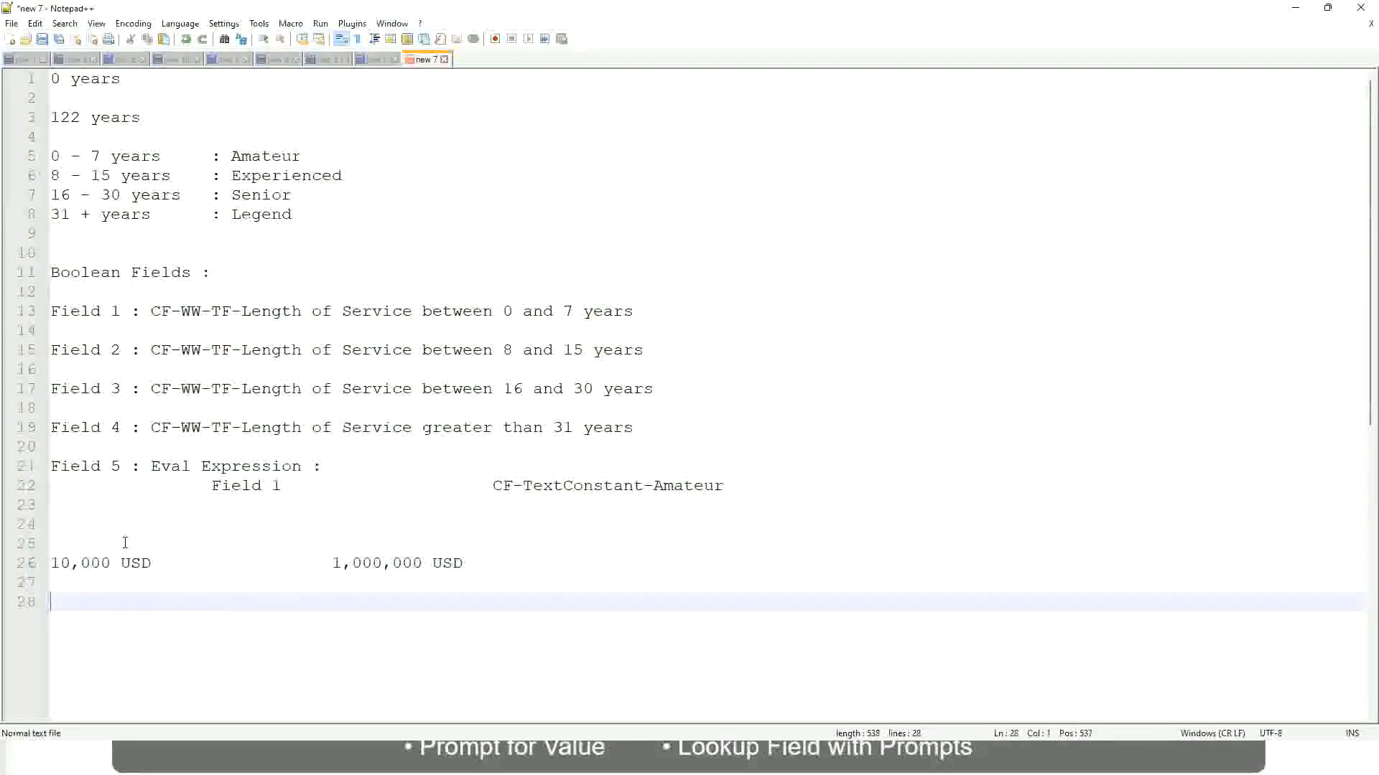
{"action": "type", "text": "10 - 50,000"}
{"action": "key", "text": "Tab"}
{"action": "key", "text": "Tab"}
{"action": "key", "text": "Tab"}
{"action": "key", "text": "Tab"}
{"action": "type", "text": ": Low"}
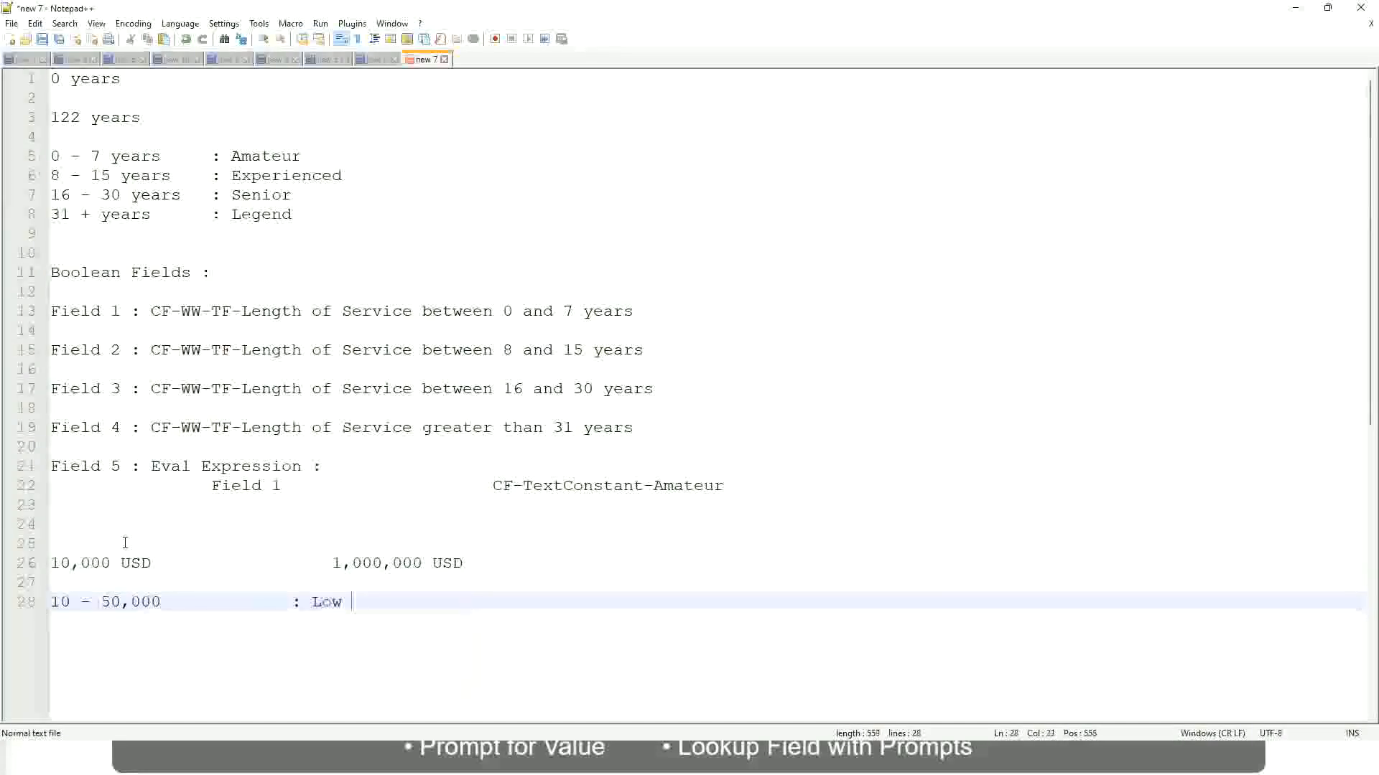
Add the range line "50,001 - 150,000 : Medium" directly below the Low range, with the colons aligned
{"action": "key", "text": "Return"}
{"action": "key", "text": "Return"}
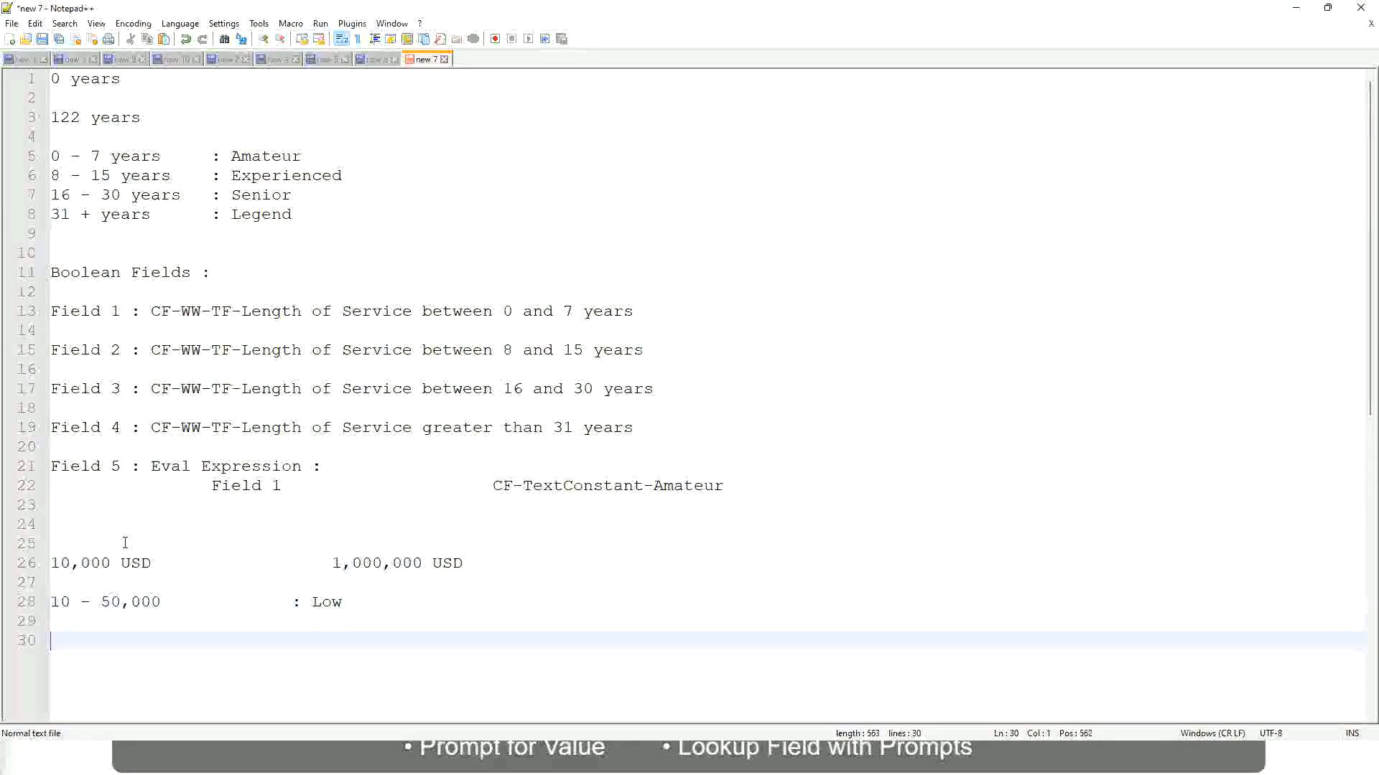
{"action": "key", "text": "Up"}
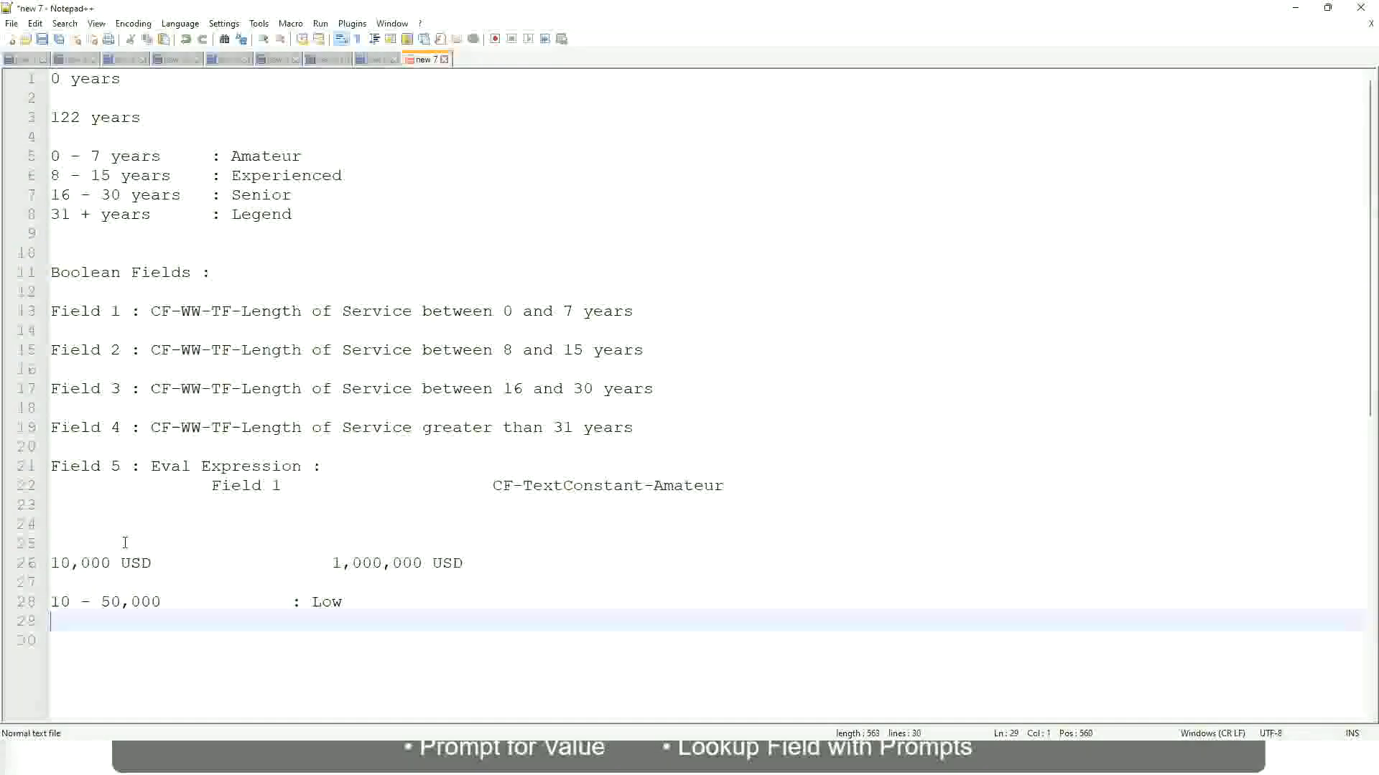
{"action": "type", "text": "50,001 "}
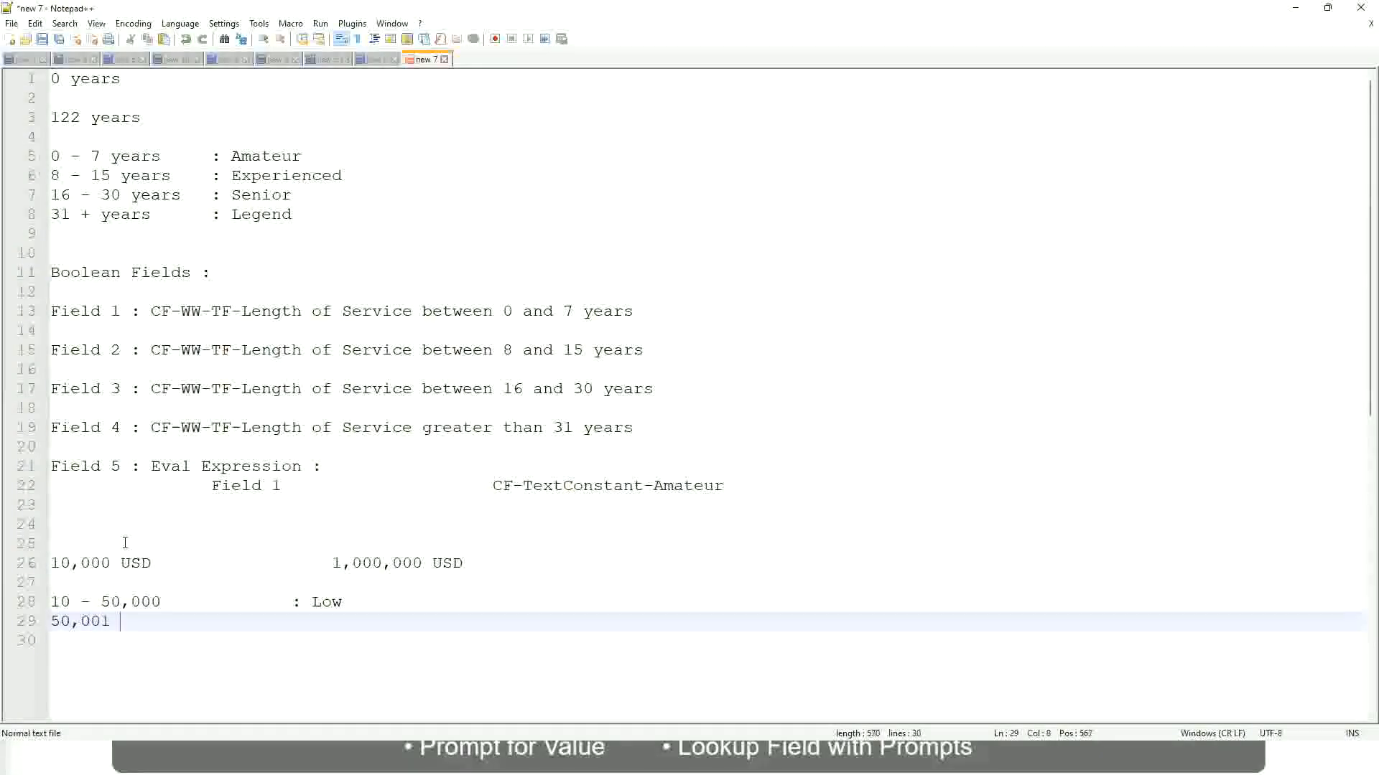
{"action": "type", "text": "- 150,000"}
{"action": "key", "text": "Tab"}
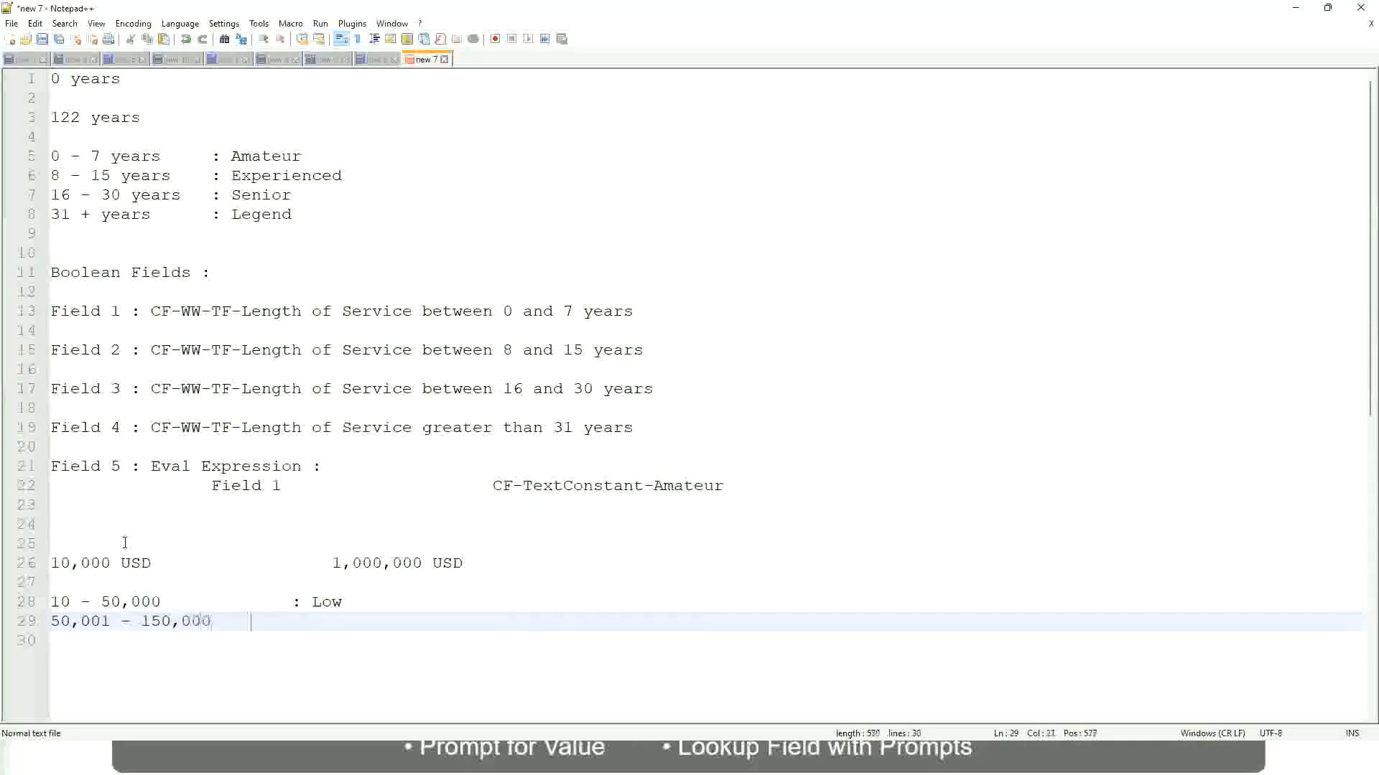
{"action": "type", "text": ": Med"}
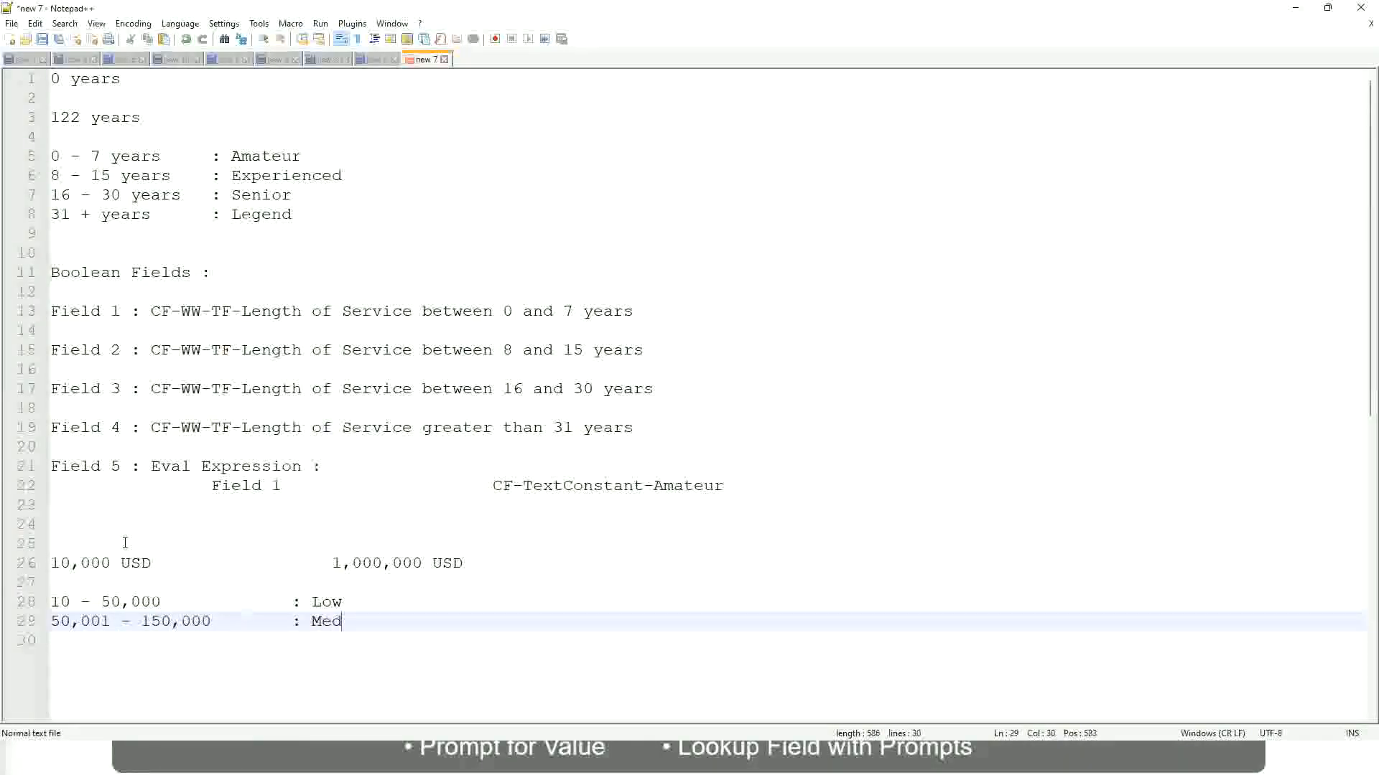
{"action": "type", "text": "ium"}
Add the range line "> 150,000 : High" below the Medium range, with the colons aligned
{"action": "key", "text": "Return"}
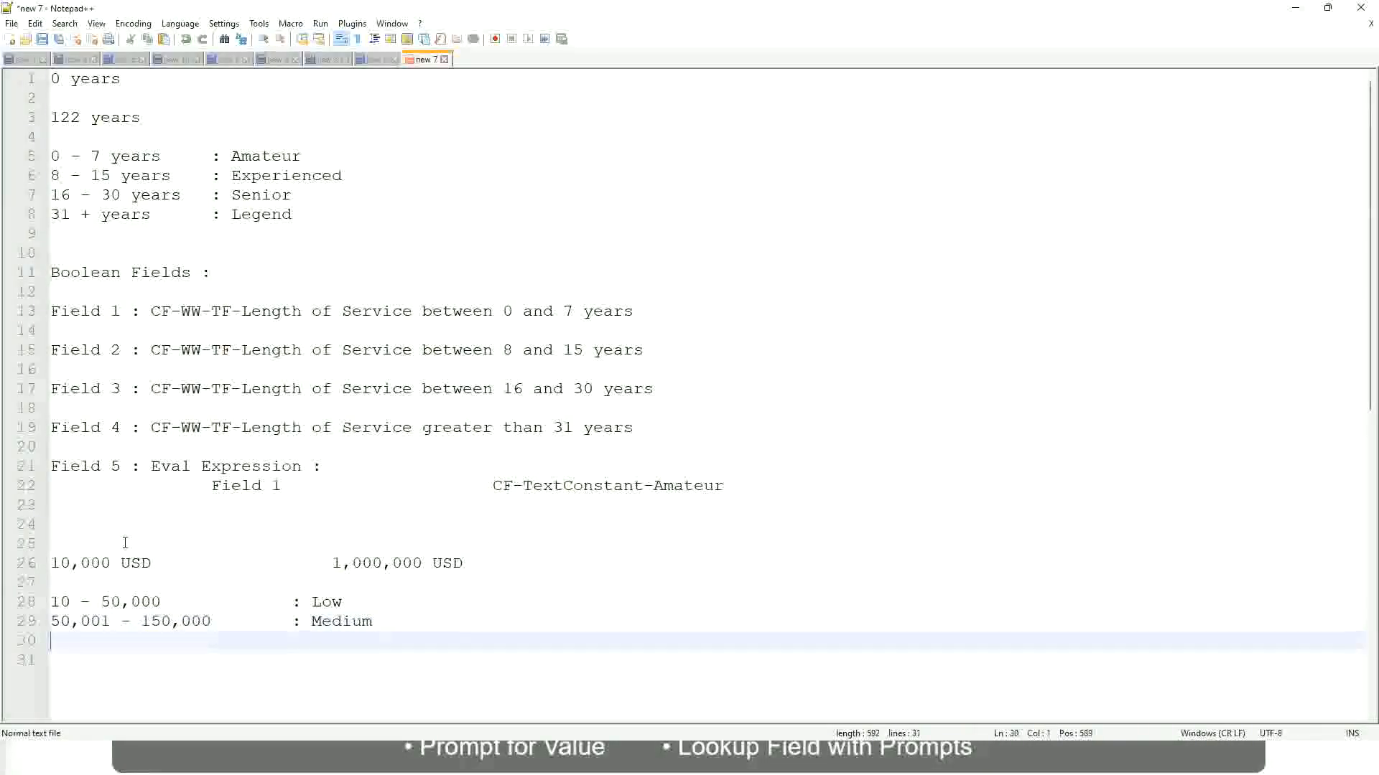
{"action": "type", "text": "> 150,000"}
{"action": "key", "text": "Tab"}
{"action": "key", "text": "Tab"}
{"action": "key", "text": "Tab"}
{"action": "key", "text": "Tab"}
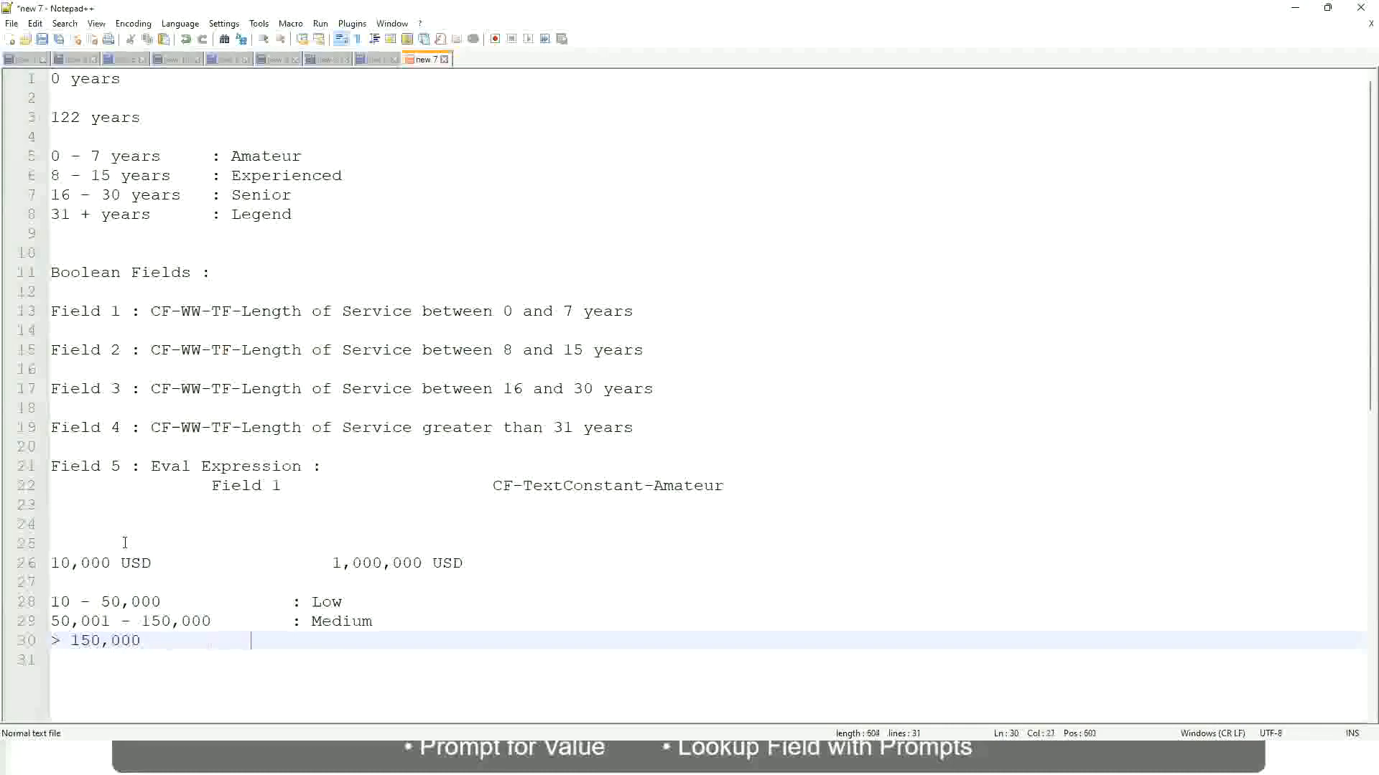
{"action": "type", "text": ": High"}
Review the two USD amounts against the Low, Medium and High range lines below them
{"action": "left_click", "coordinate": [45, 563]}
{"action": "left_click", "coordinate": [61, 562]}
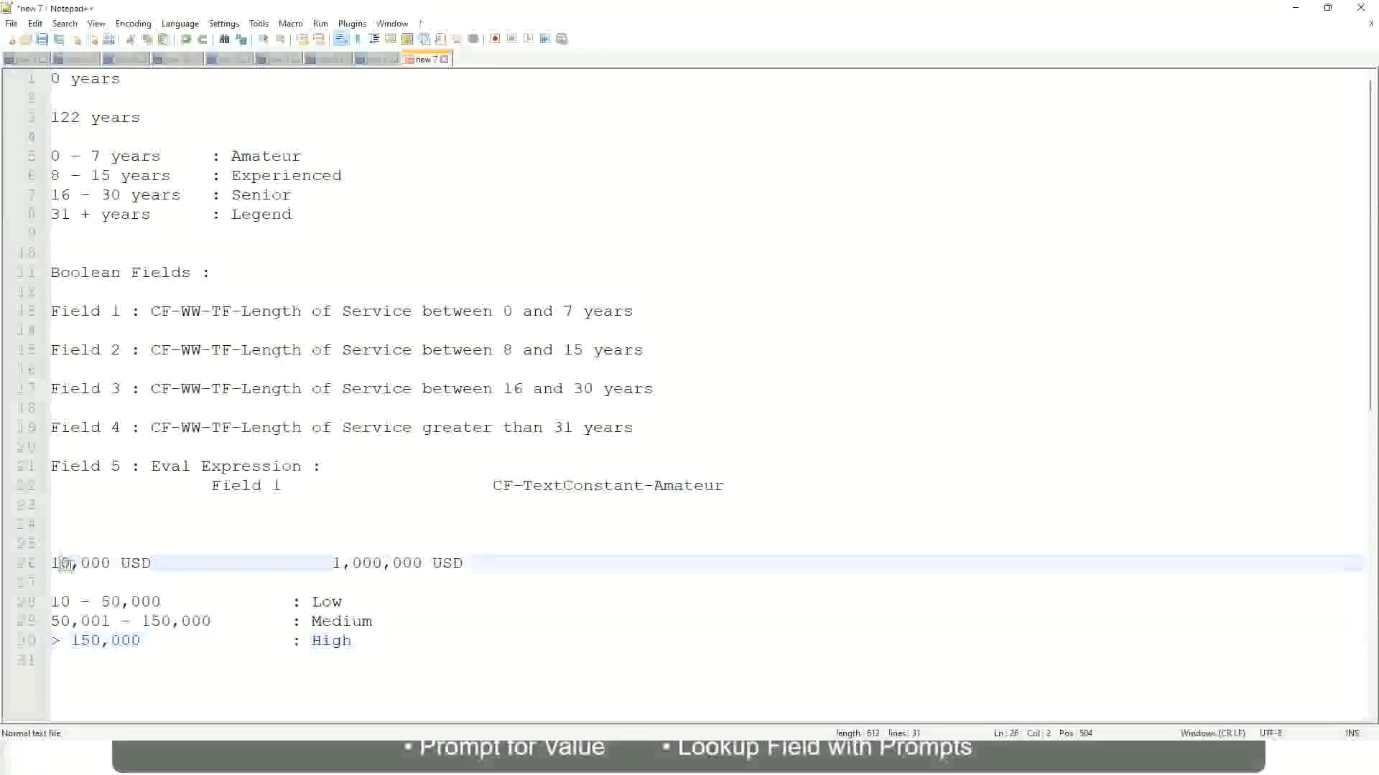
{"action": "double_click", "coordinate": [412, 563]}
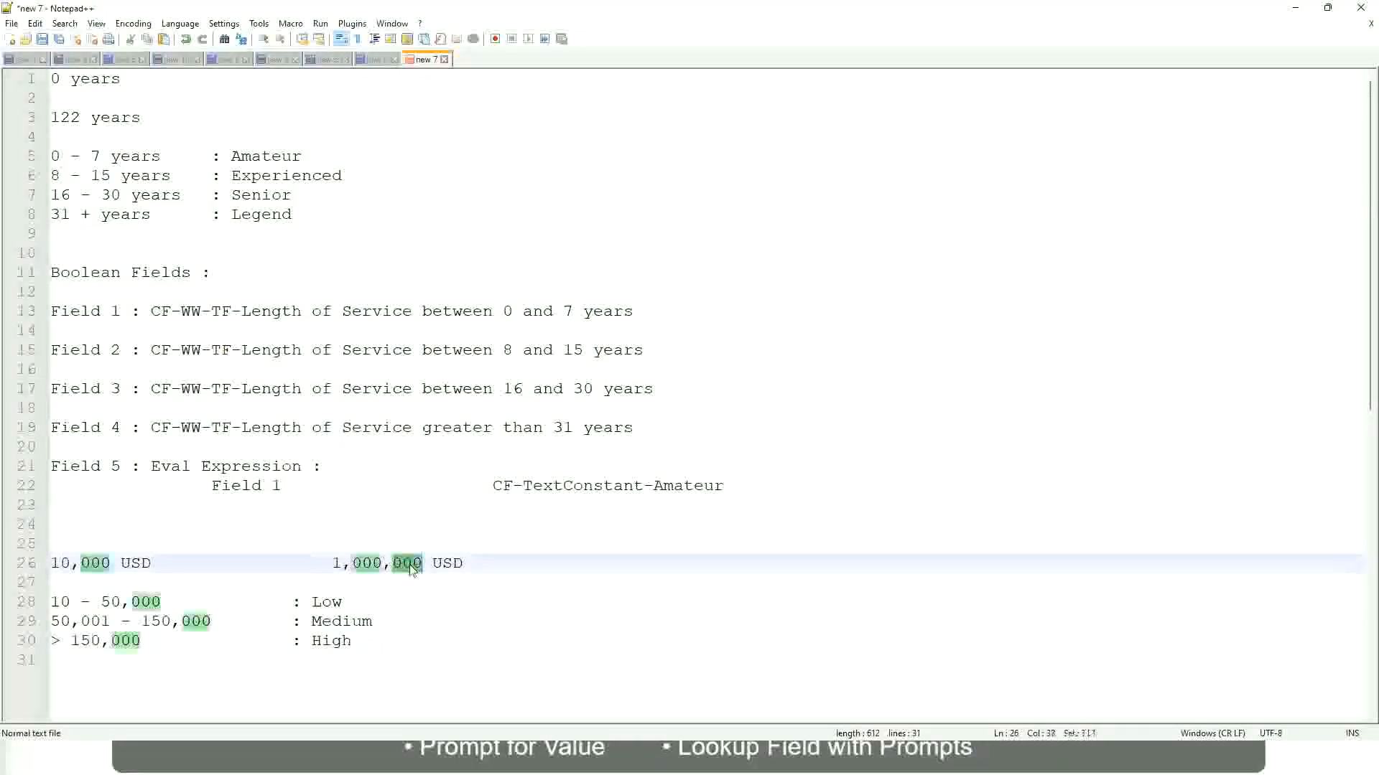
{"action": "left_click", "coordinate": [252, 621]}
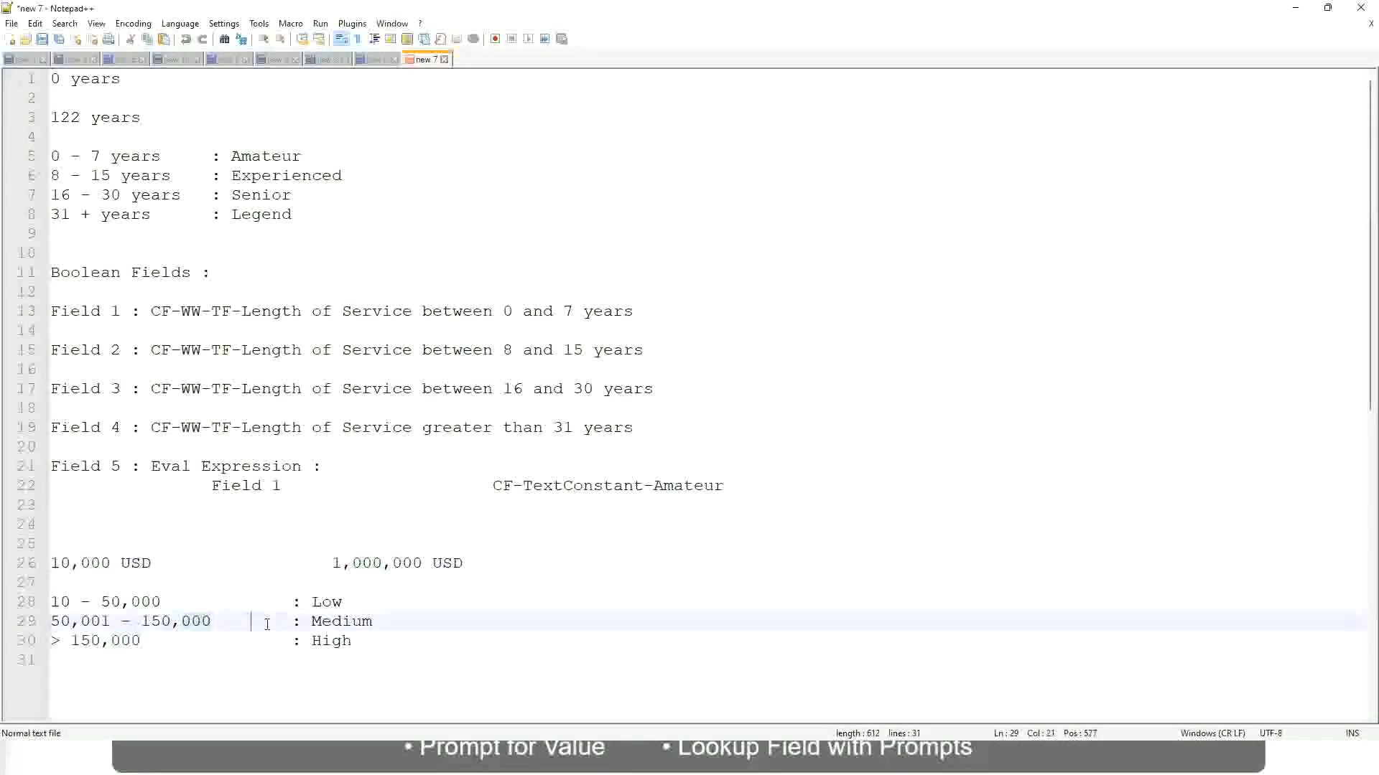
{"action": "left_click", "coordinate": [44, 563]}
{"action": "left_click", "coordinate": [425, 564]}
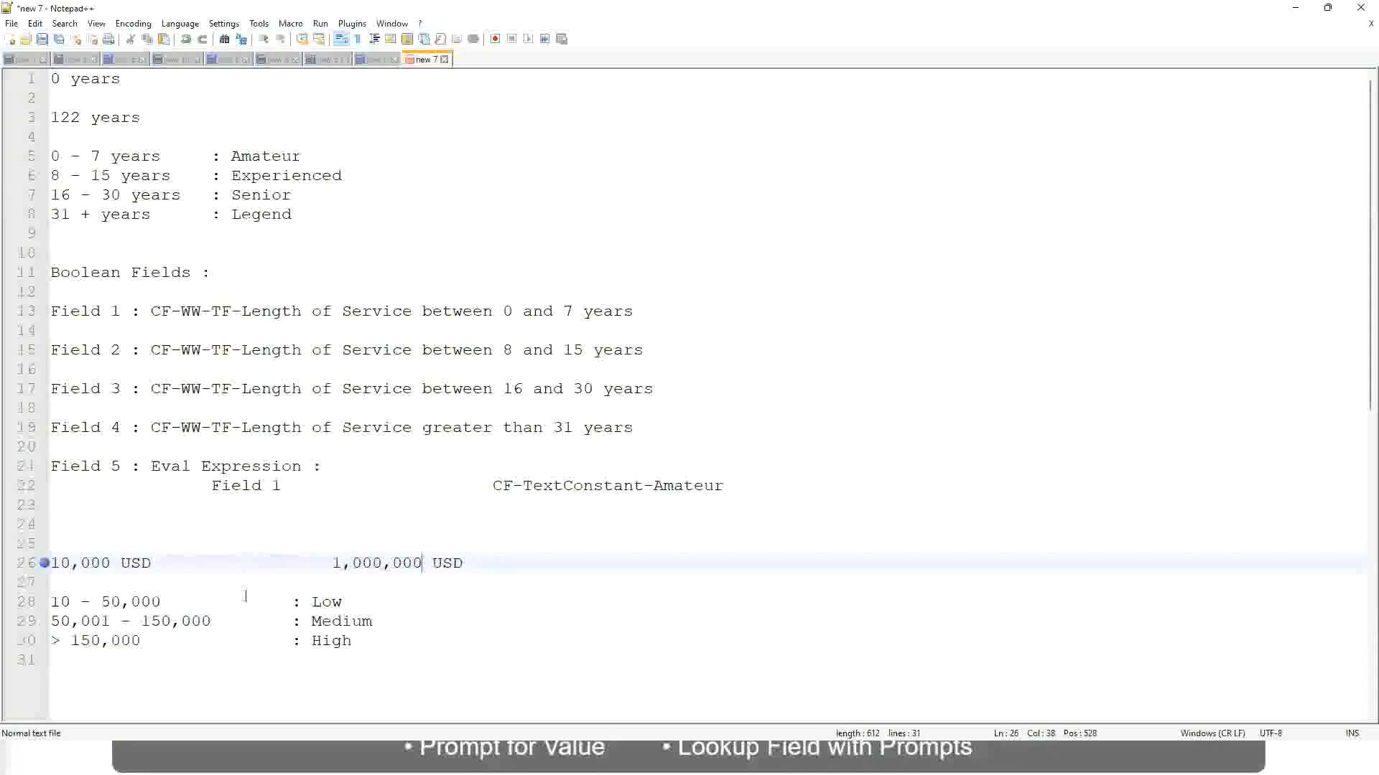
{"action": "left_click", "coordinate": [331, 602]}
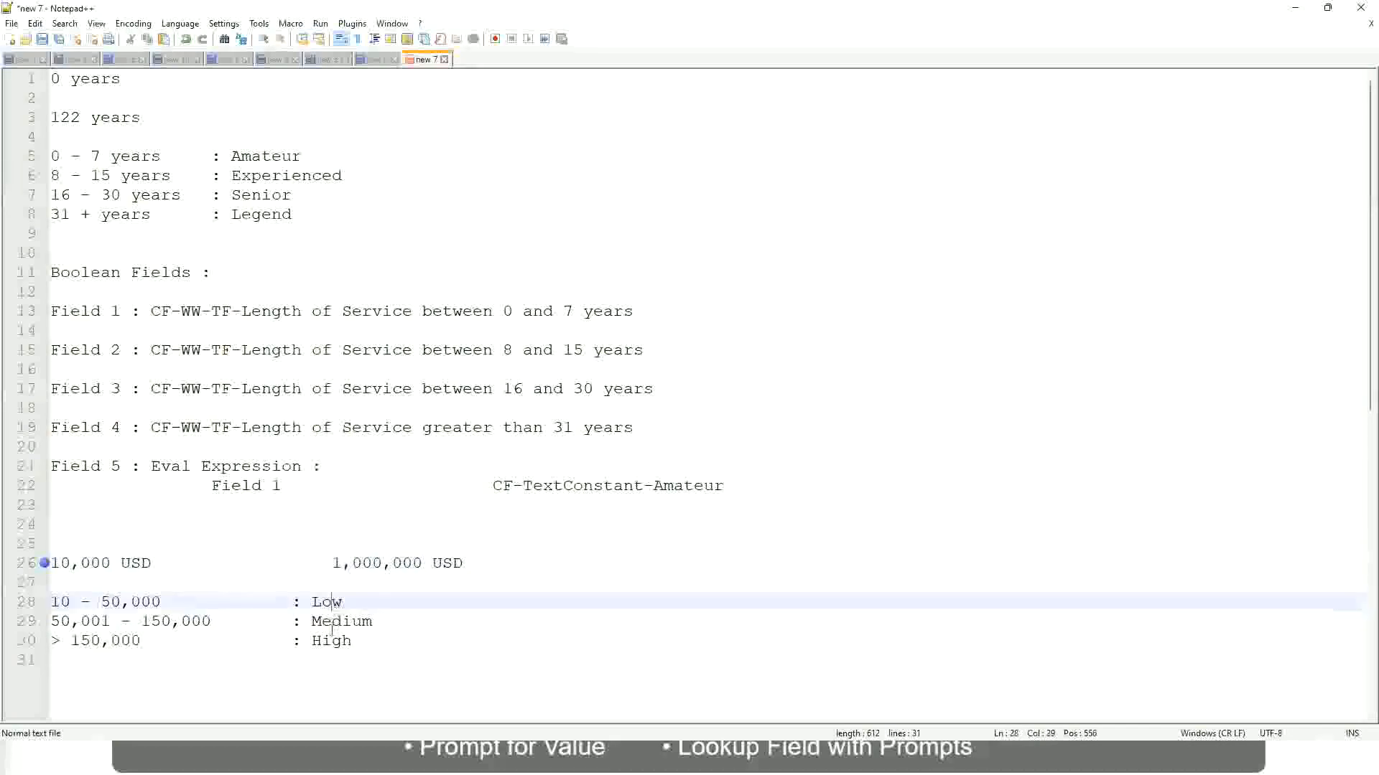
{"action": "key", "text": "Down"}
{"action": "key", "text": "Down"}
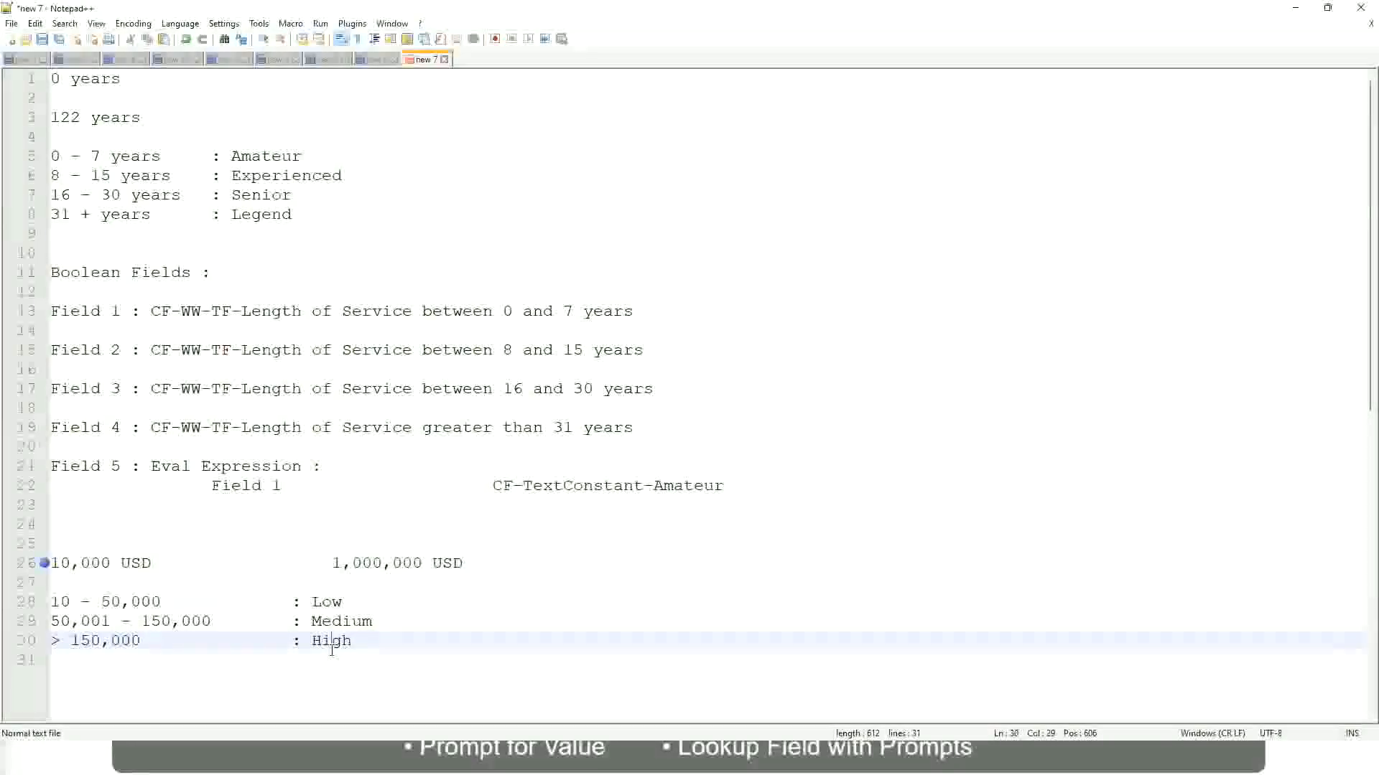
{"action": "left_click", "coordinate": [183, 581]}
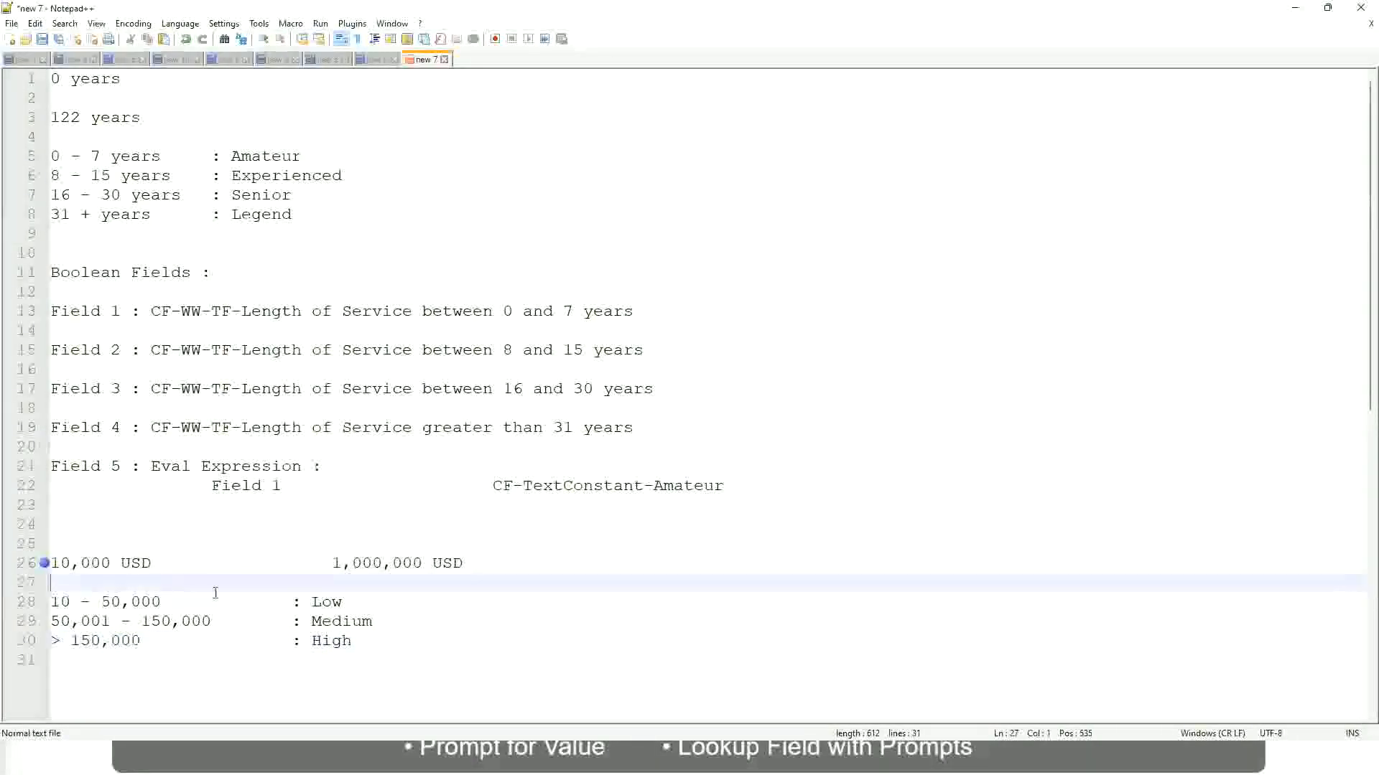
{"action": "left_click", "coordinate": [352, 640]}
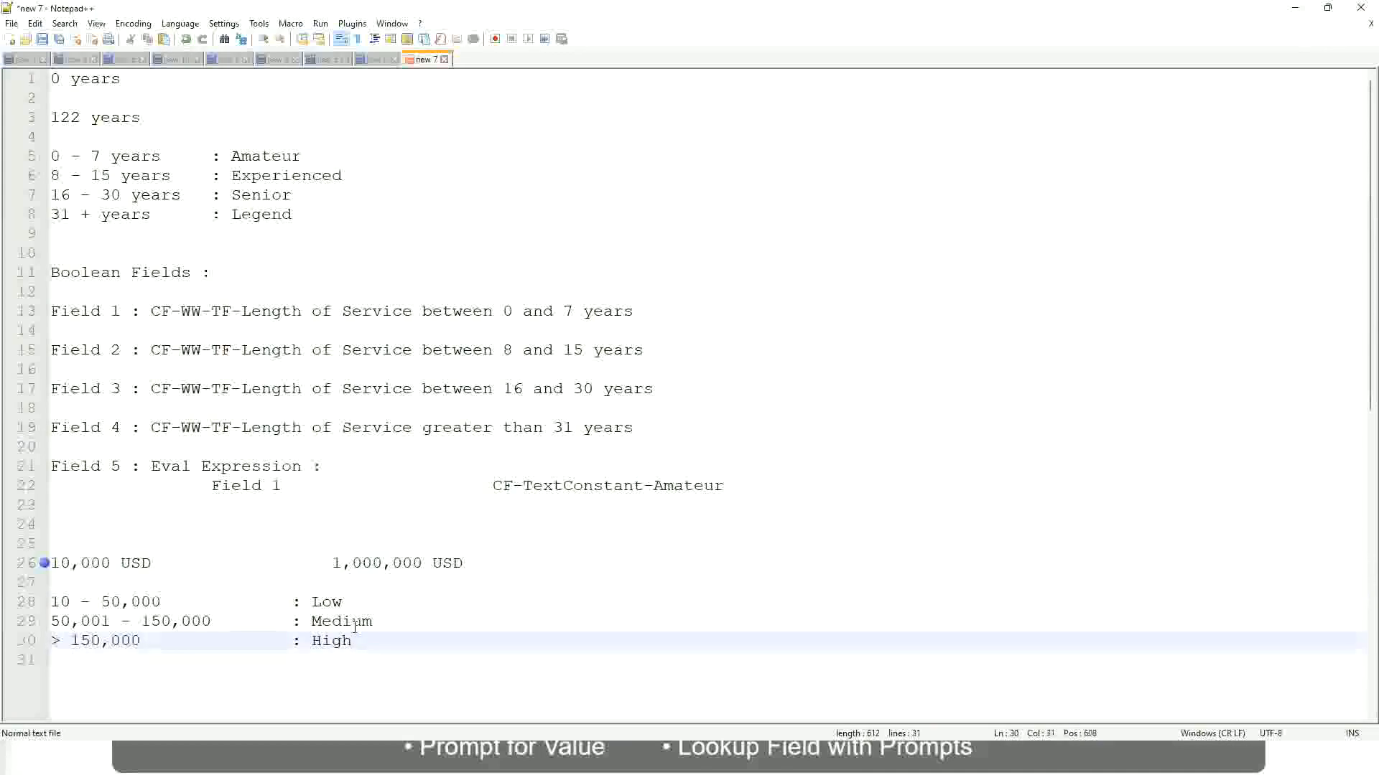